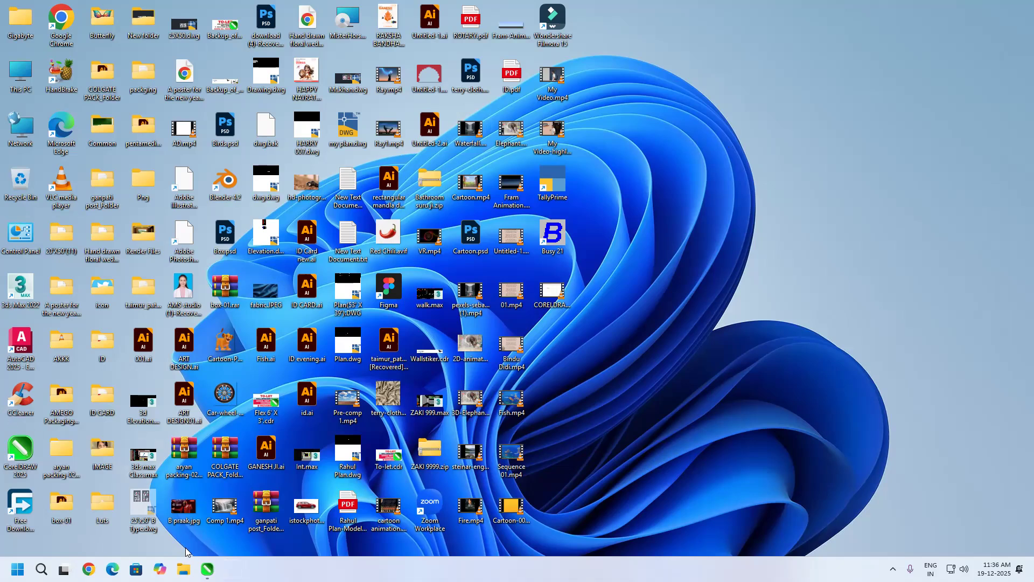
Step: Switch to CorelDRAW and look through the tool variants grouped with the Pick and Shape tools
key("alt+Tab")
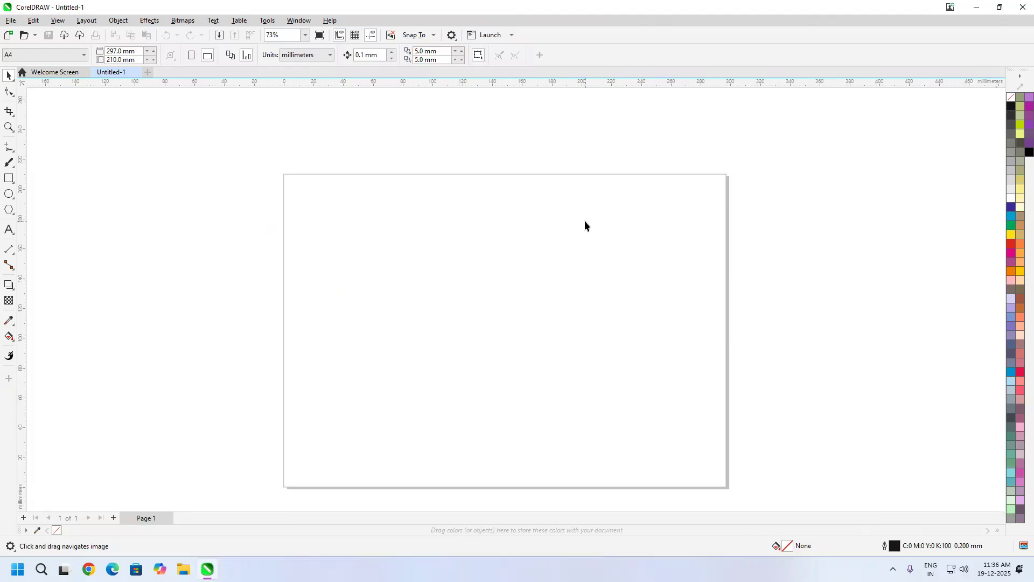
left_click(13, 80)
left_click(13, 95)
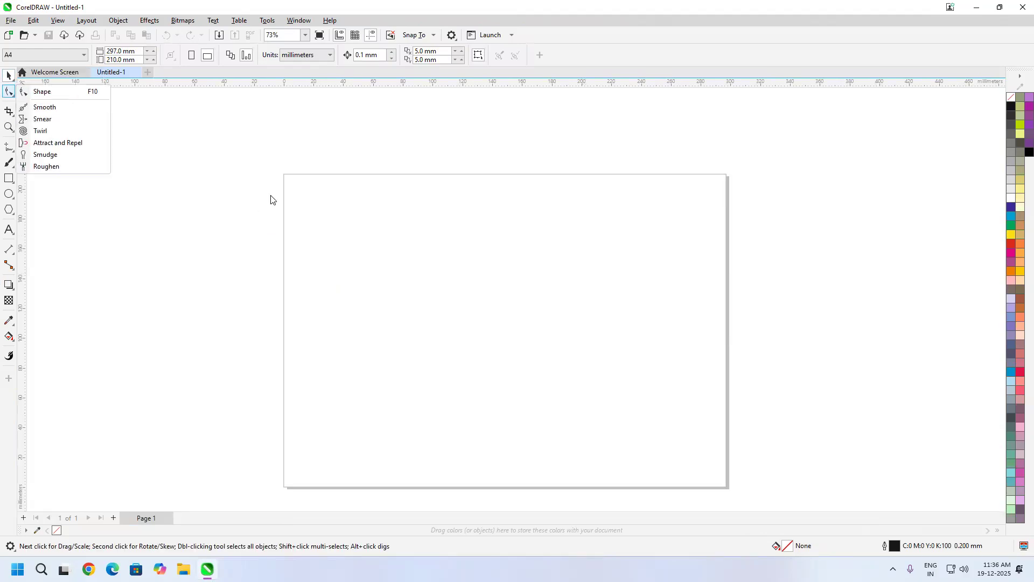
left_click(12, 80)
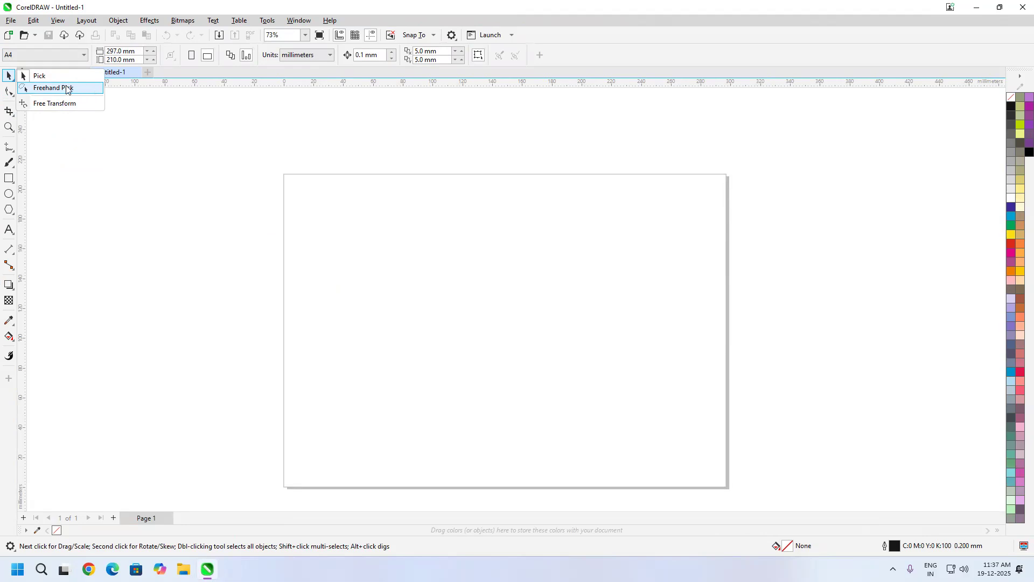
Step: Draw seven separate rectangles of different sizes scattered across the A4 page
left_click(9, 178)
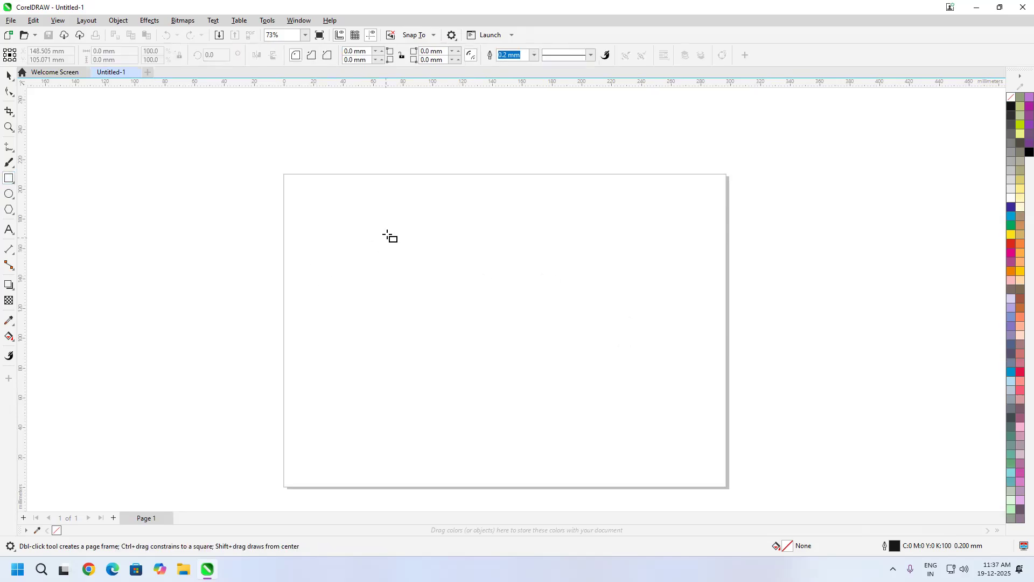
left_click_drag(420, 262, 387, 234)
left_click_drag(445, 271, 464, 290)
mouse_move(485, 284)
left_mouse_down()
mouse_move(586, 333)
mouse_move(588, 355)
left_mouse_up()
mouse_move(526, 352)
left_mouse_down()
mouse_move(482, 384)
mouse_move(382, 416)
left_mouse_up()
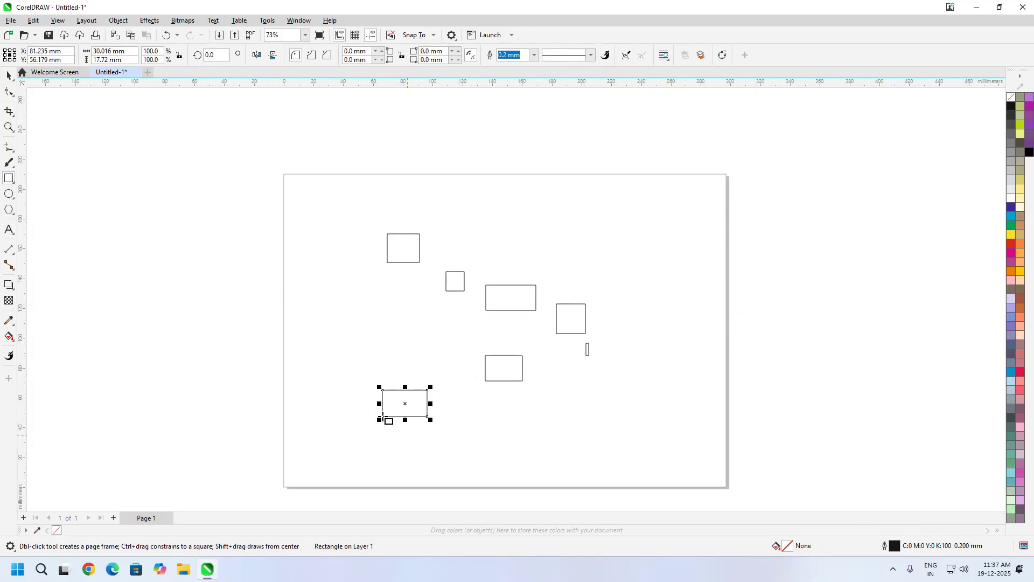
Step: Select all seven rectangles and fill them with magenta (C0 M100 Y0 K0)
left_click(5, 81)
left_click(169, 188)
left_click_drag(727, 196, 3, 483)
left_click(1018, 270)
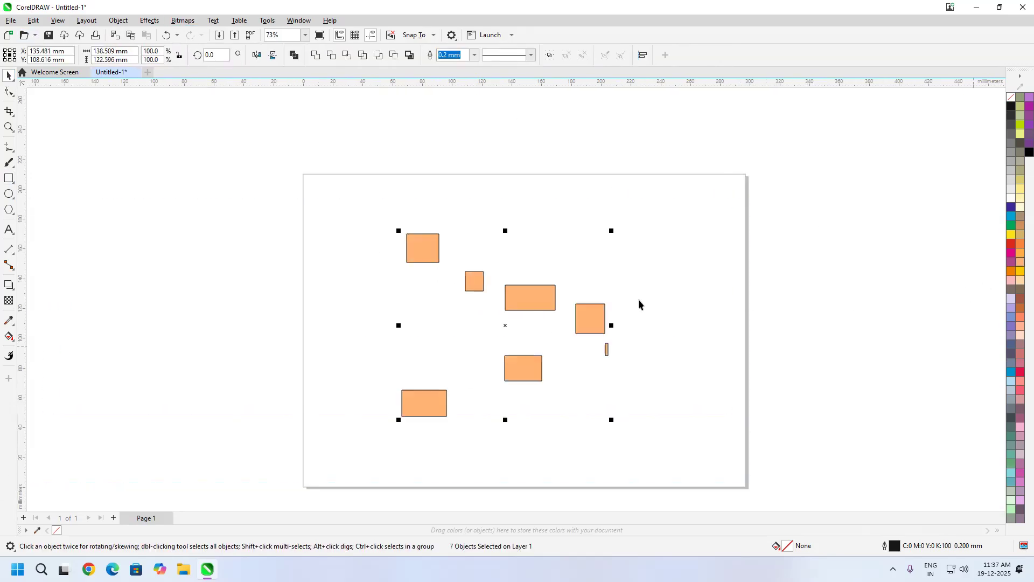
left_click(1011, 253)
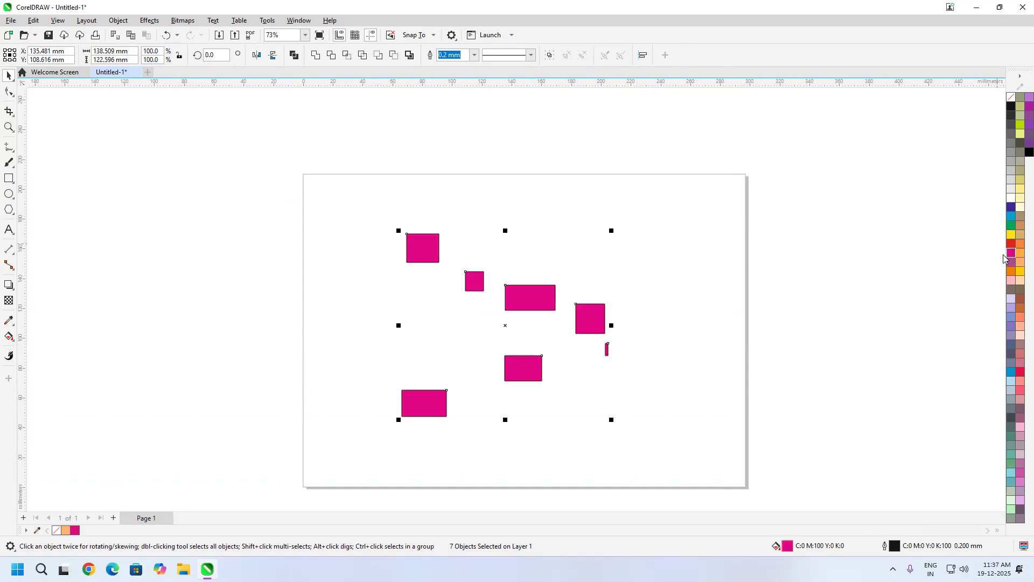
Step: Lasso the three upper rectangles with Freehand Pick and move them about 10 mm right and 20 mm up
scroll(546, 307, "up", 1)
scroll(568, 249, "up", 1)
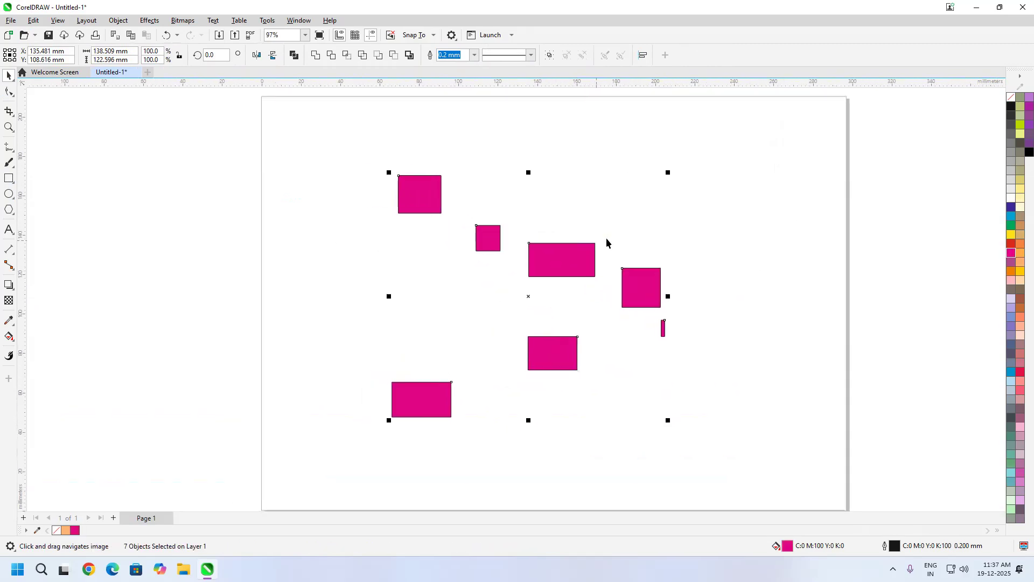
left_click(9, 77)
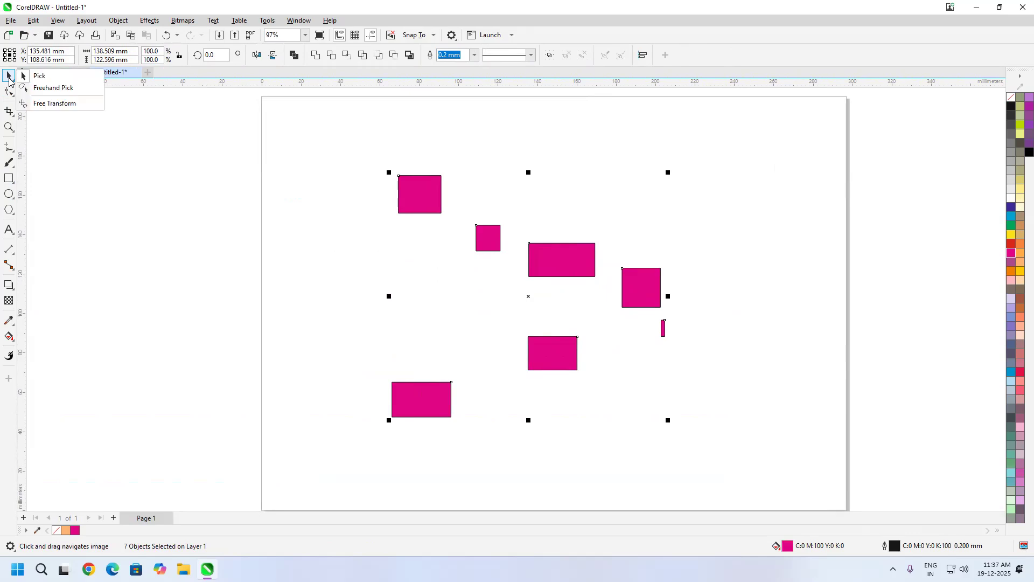
left_click(51, 88)
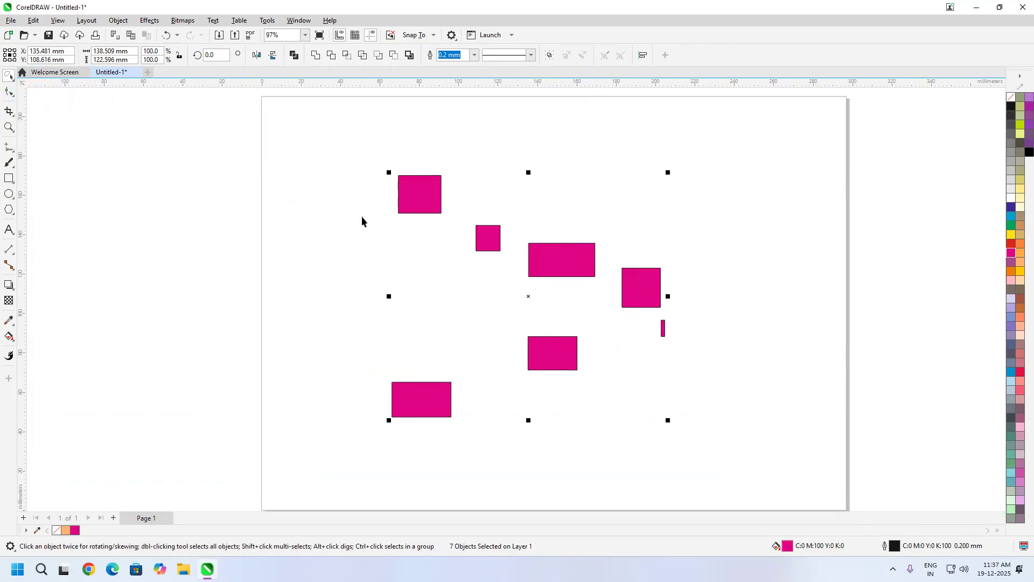
left_click(444, 156)
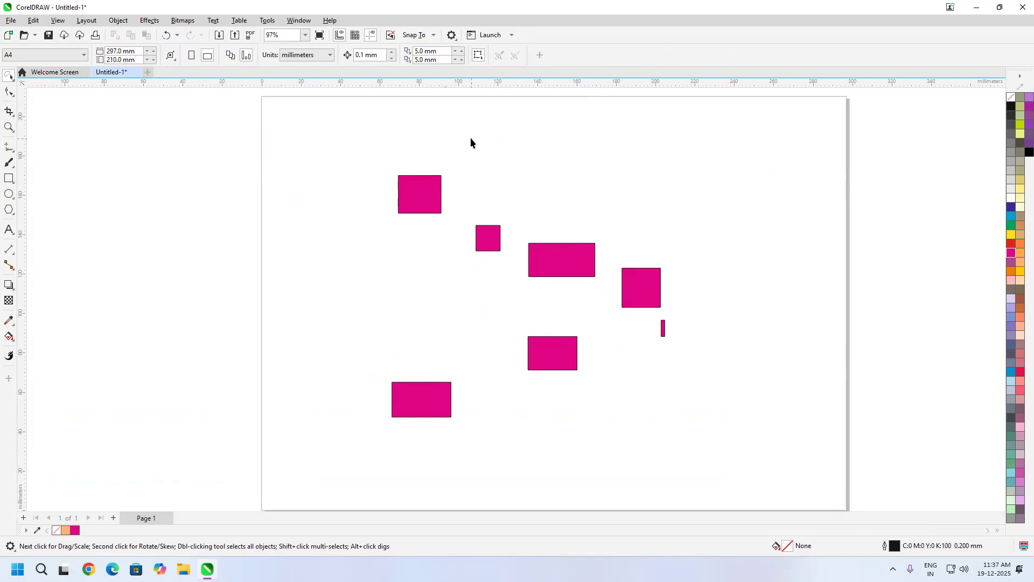
mouse_move(471, 138)
left_mouse_down()
mouse_move(566, 176)
mouse_move(623, 225)
left_mouse_up()
mouse_move(600, 286)
left_mouse_down()
mouse_move(581, 312)
mouse_move(542, 313)
mouse_move(323, 252)
mouse_move(343, 188)
mouse_move(397, 157)
left_mouse_up()
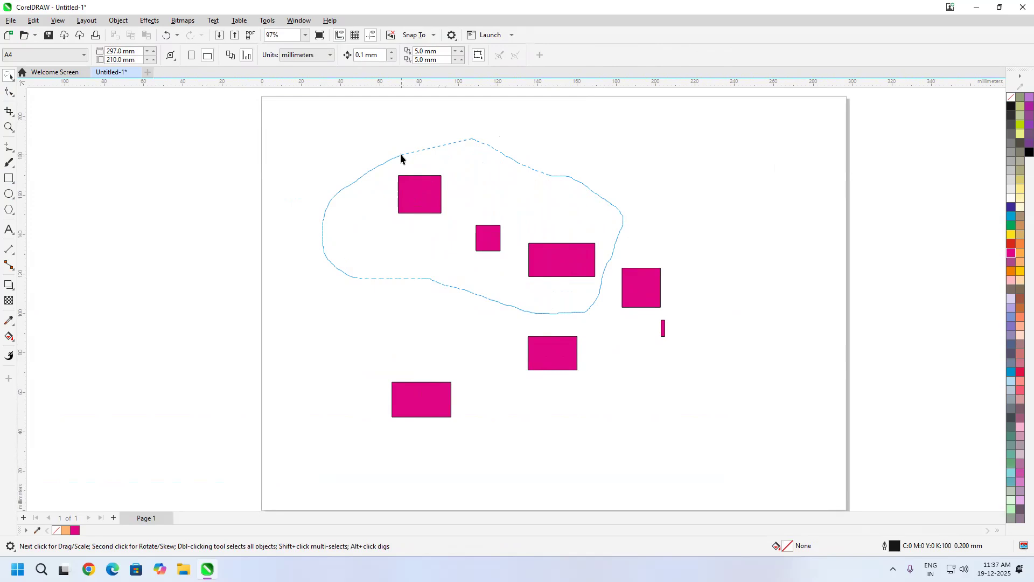
left_click_drag(400, 157, 399, 159)
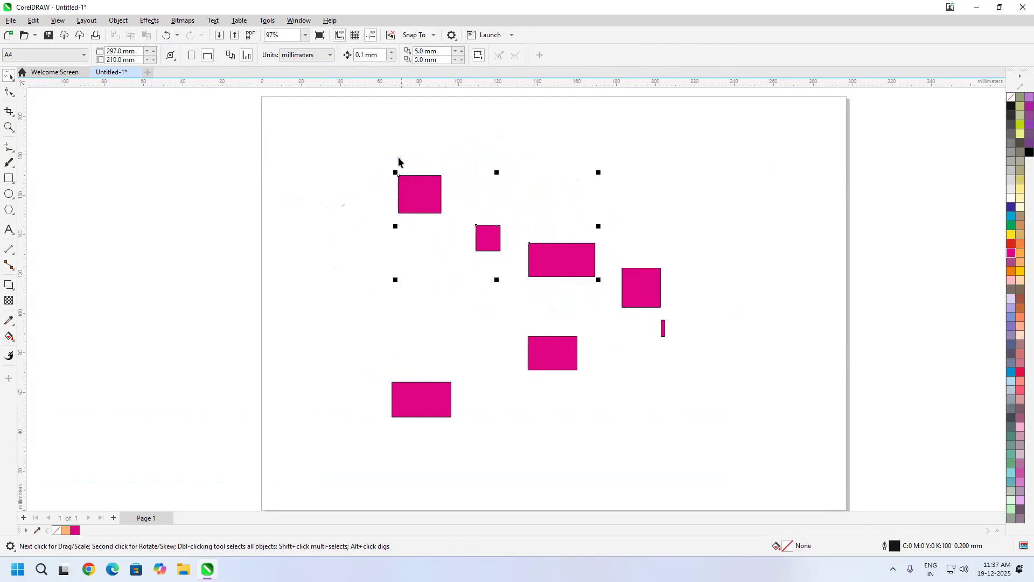
left_click_drag(490, 242, 508, 204)
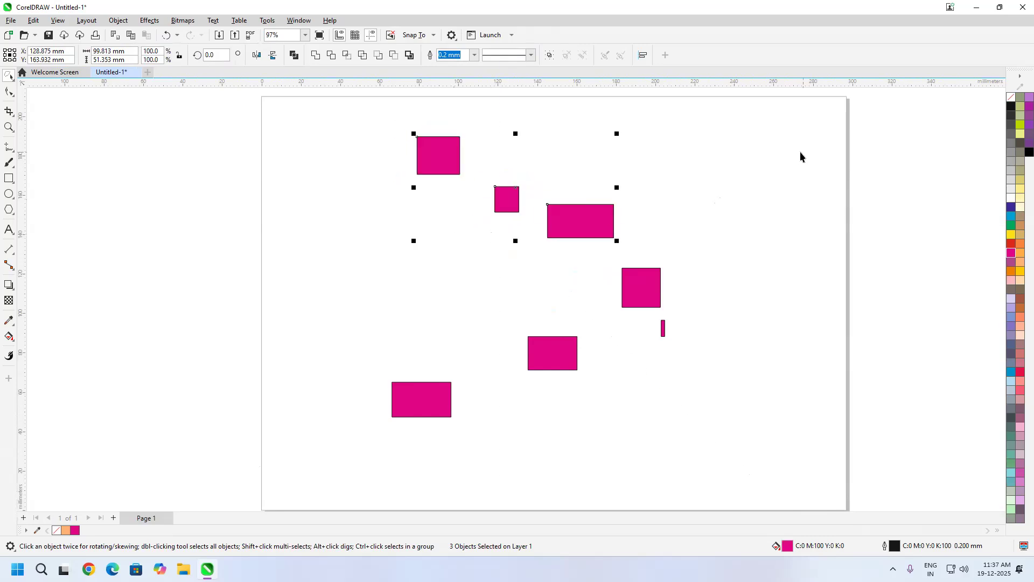
Step: Lasso the upper-left, small square, narrow and lower-middle rectangles with Freehand Pick, and move them about 29 mm left and 6 mm up
mouse_move(750, 196)
left_mouse_down()
mouse_move(764, 275)
mouse_move(697, 362)
mouse_move(614, 332)
mouse_move(537, 273)
mouse_move(491, 270)
mouse_move(398, 209)
mouse_move(383, 103)
mouse_move(628, 173)
left_mouse_up()
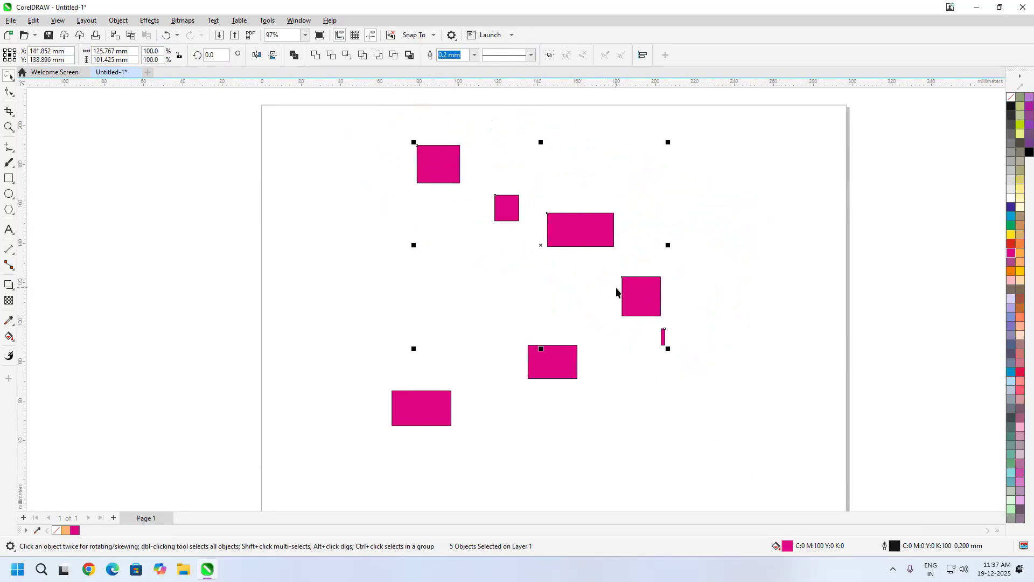
left_click(651, 209)
mouse_move(570, 279)
left_mouse_down()
mouse_move(612, 351)
mouse_move(606, 391)
mouse_move(587, 404)
mouse_move(599, 416)
mouse_move(675, 389)
mouse_move(646, 337)
mouse_move(680, 317)
mouse_move(714, 342)
mouse_move(720, 377)
left_mouse_up()
mouse_move(673, 445)
left_mouse_down()
mouse_move(564, 468)
mouse_move(445, 443)
mouse_move(492, 434)
mouse_move(492, 375)
mouse_move(460, 318)
mouse_move(380, 248)
mouse_move(361, 144)
mouse_move(420, 102)
mouse_move(507, 123)
left_mouse_up()
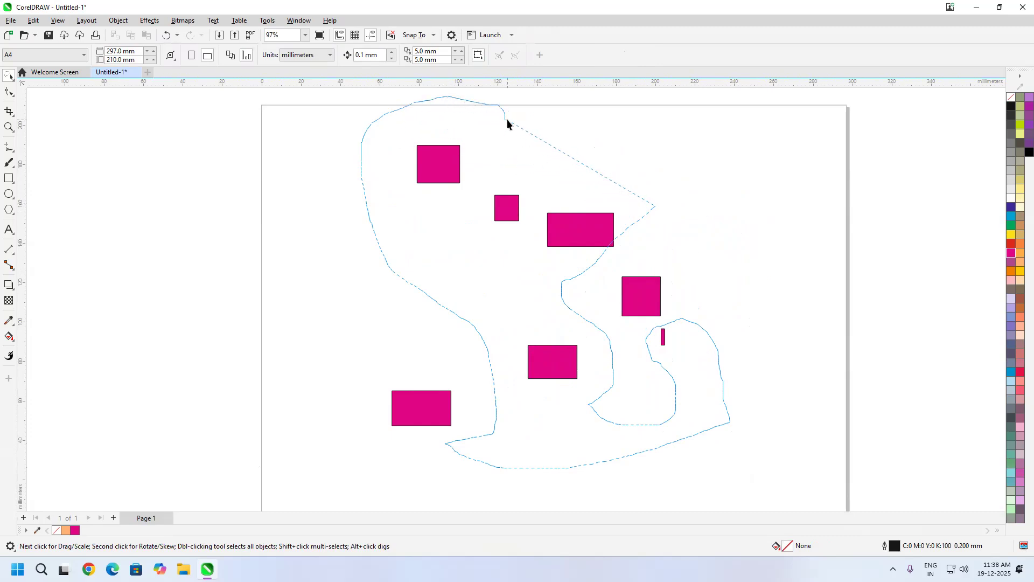
left_click_drag(508, 123, 507, 122)
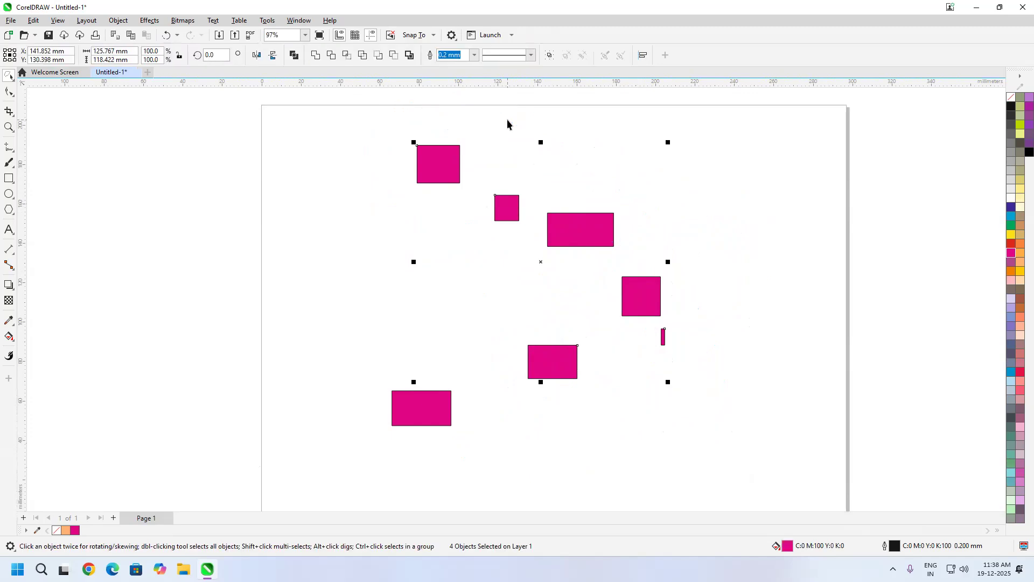
left_click_drag(543, 264, 484, 253)
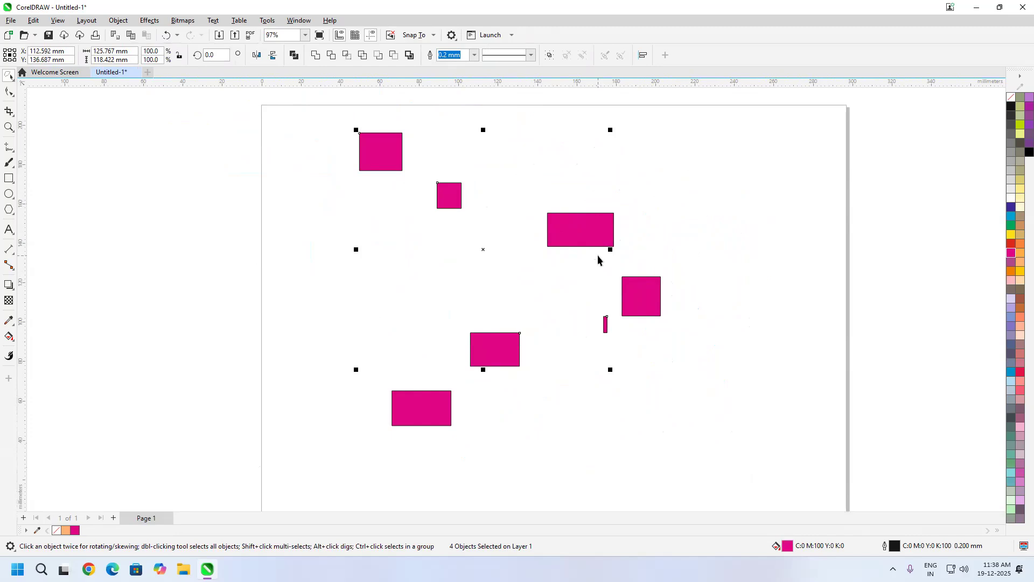
Step: Move the four selected rectangles about 9 mm right and 17 mm down, and deselect them
scroll(572, 242, "up", 2)
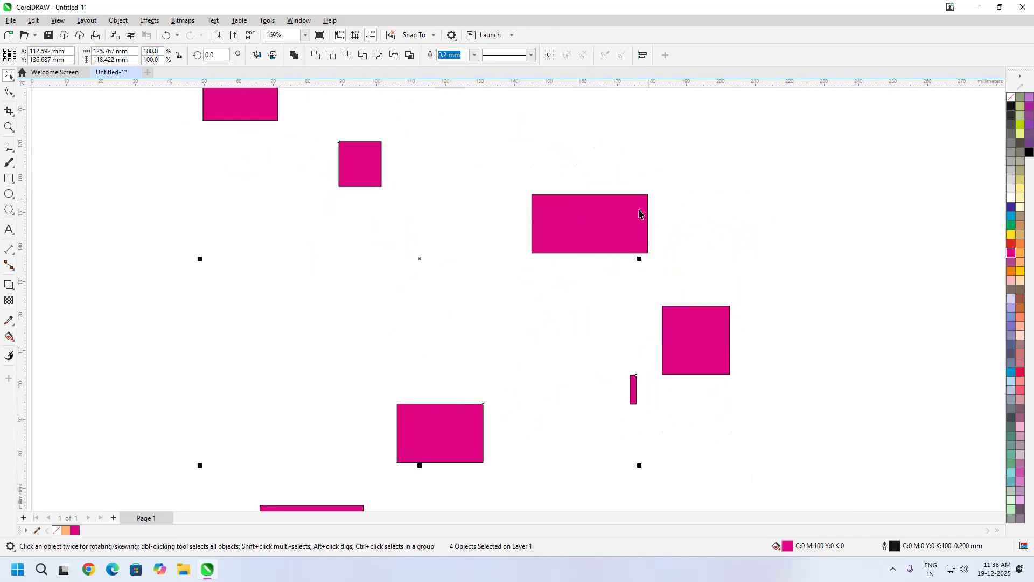
scroll(619, 259, "down", 3)
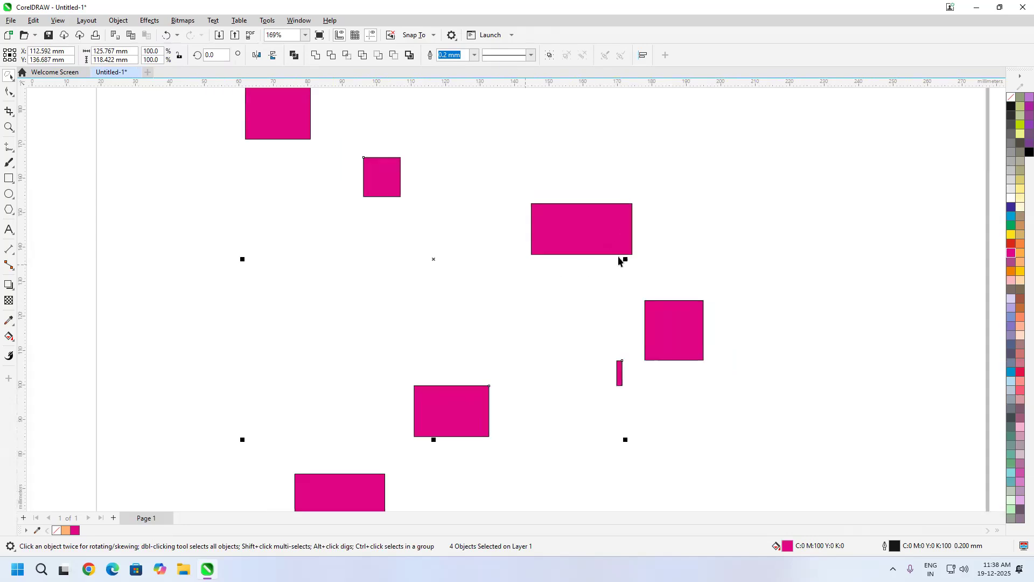
left_click_drag(617, 262, 640, 282)
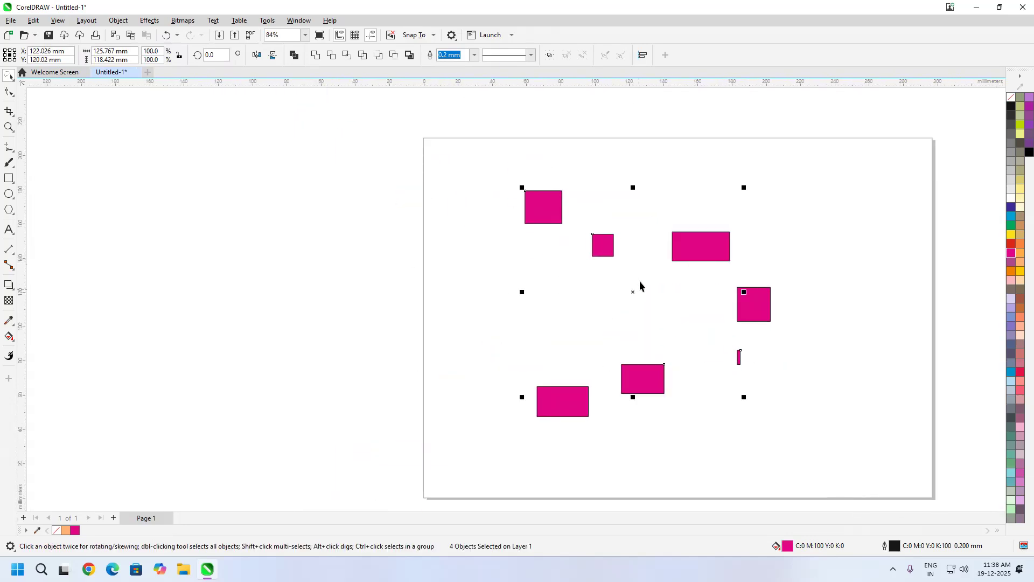
left_click(768, 215)
left_click(12, 79)
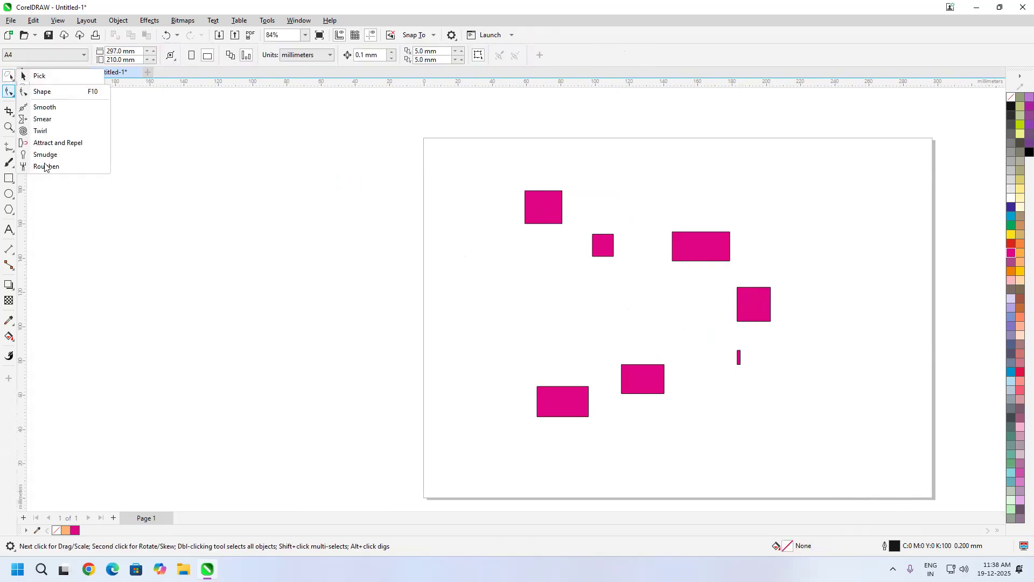
mouse_move(5, 69)
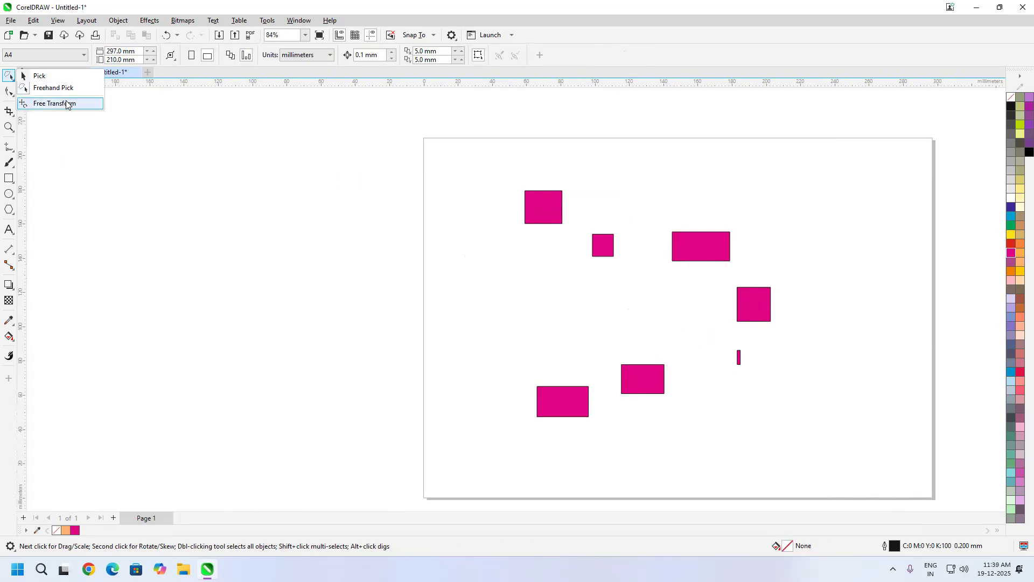
left_click(811, 238)
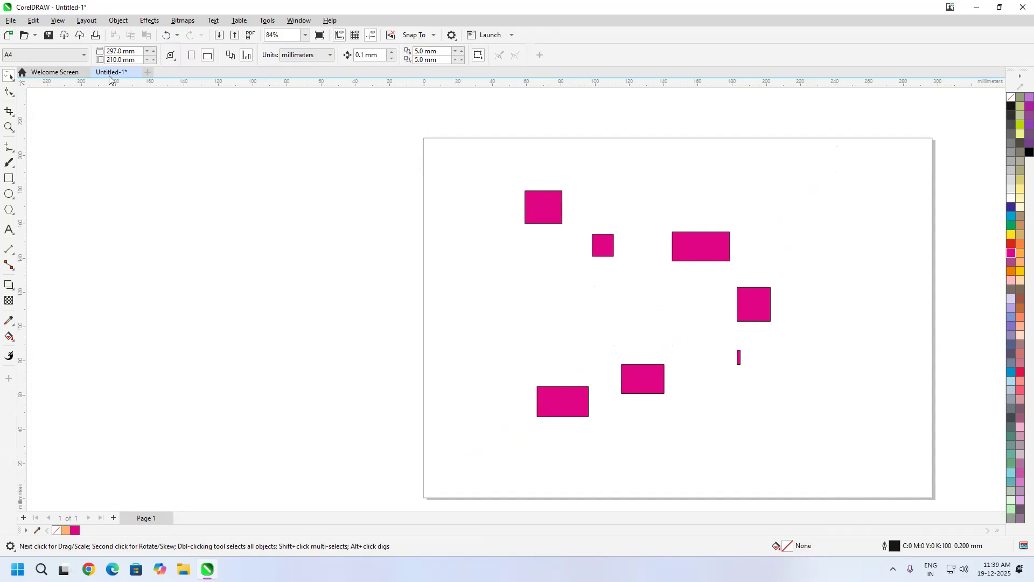
Step: Using the Pick tool, clear the other rectangles from the page and place the widest one at about X 99 mm, Y 116 mm
left_click(11, 80)
left_click(41, 77)
key("ctrl+a")
left_click_drag(689, 247, 609, 297)
left_click(344, 262)
left_click(270, 245)
Step: Skew the remaining rectangle vertically by raising its left side, making a slanted parallelogram about 43 mm high, and leave it selected
scroll(609, 297, "up", 5)
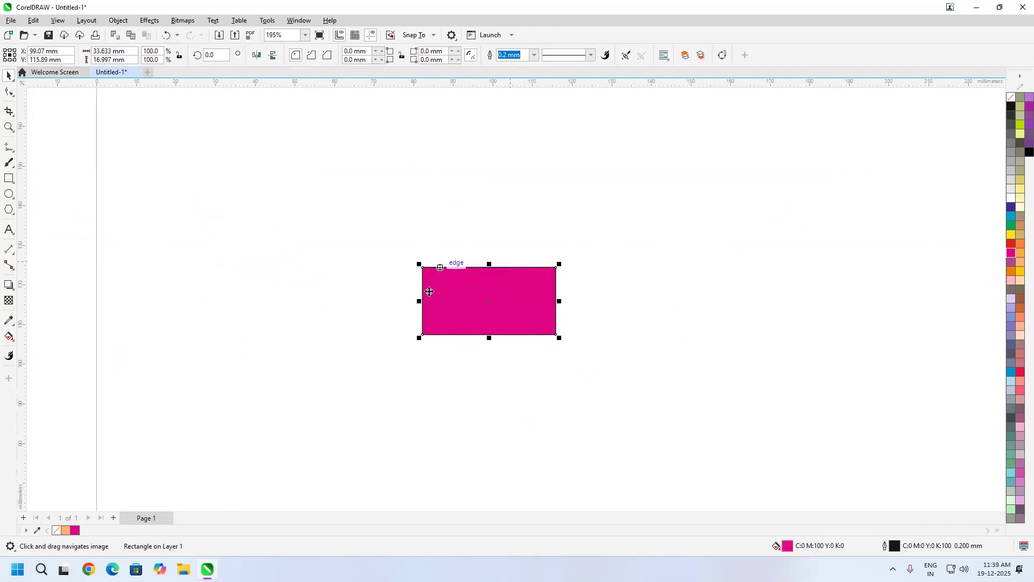
left_click(483, 301)
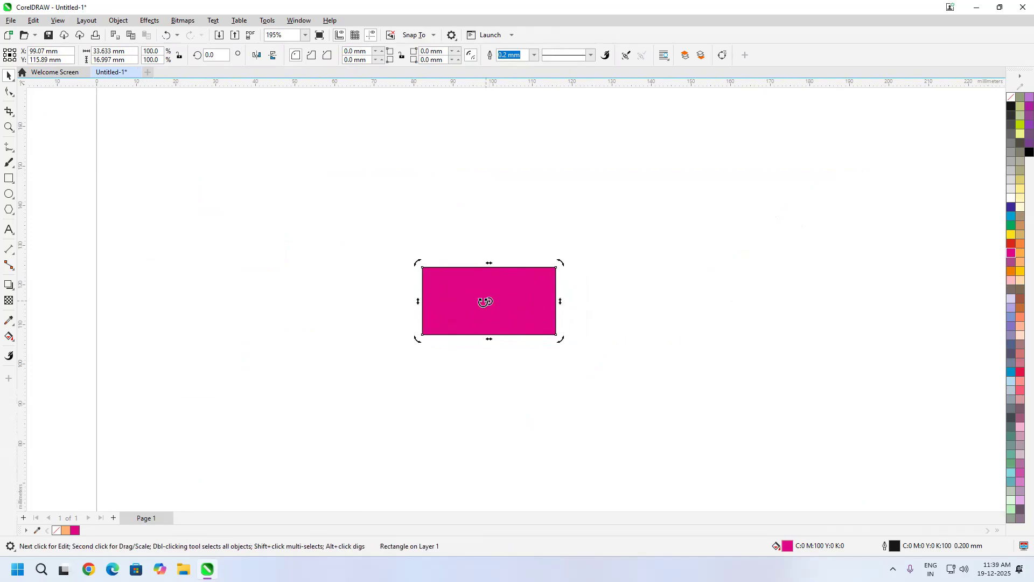
left_click_drag(416, 299, 628, 228)
left_click(367, 228)
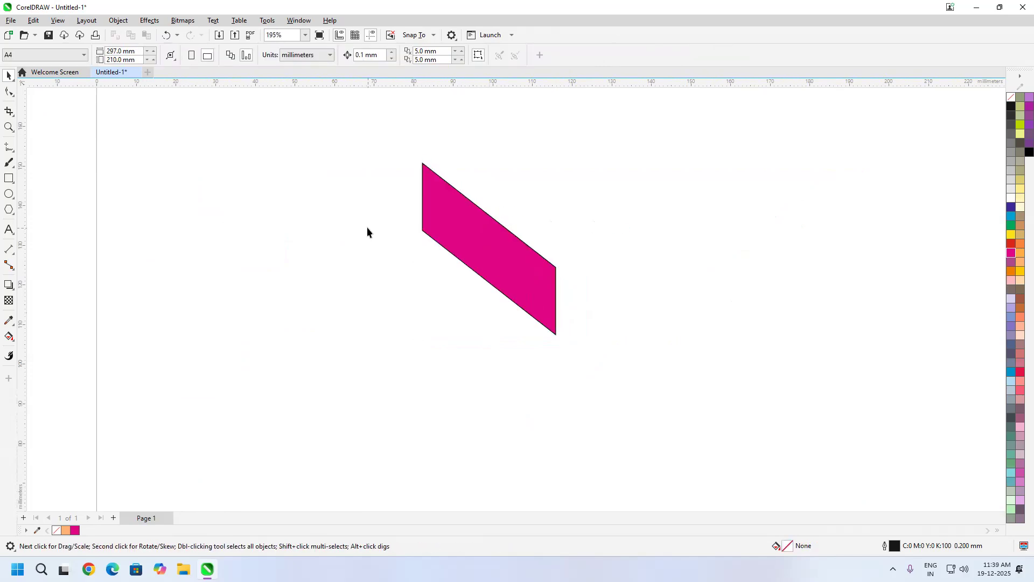
left_click(507, 249)
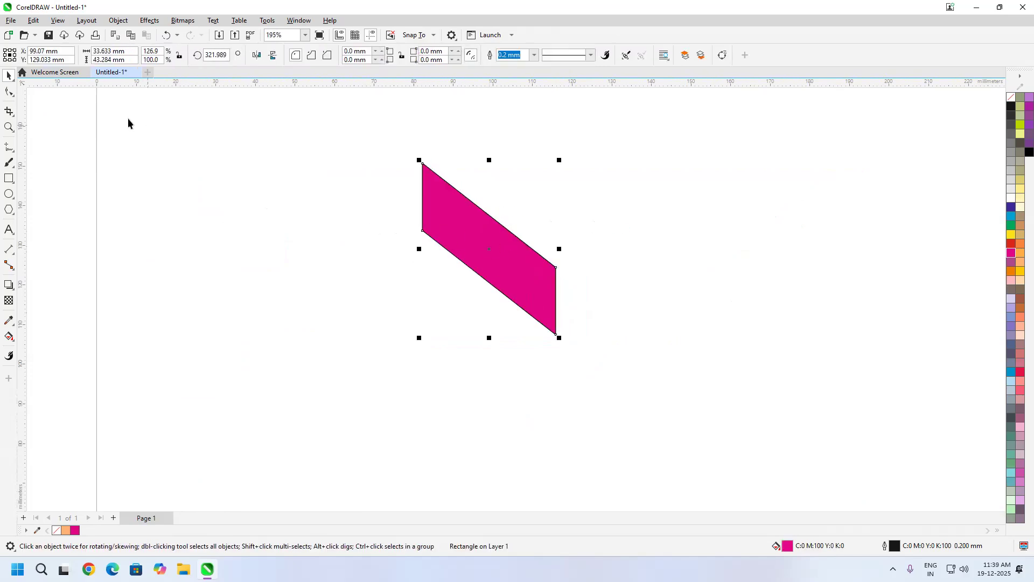
Step: Free-rotate the parallelogram with the Free Transform tool about points outside or on the shape to an angle of about 296.6°
left_click(5, 76)
left_click(62, 102)
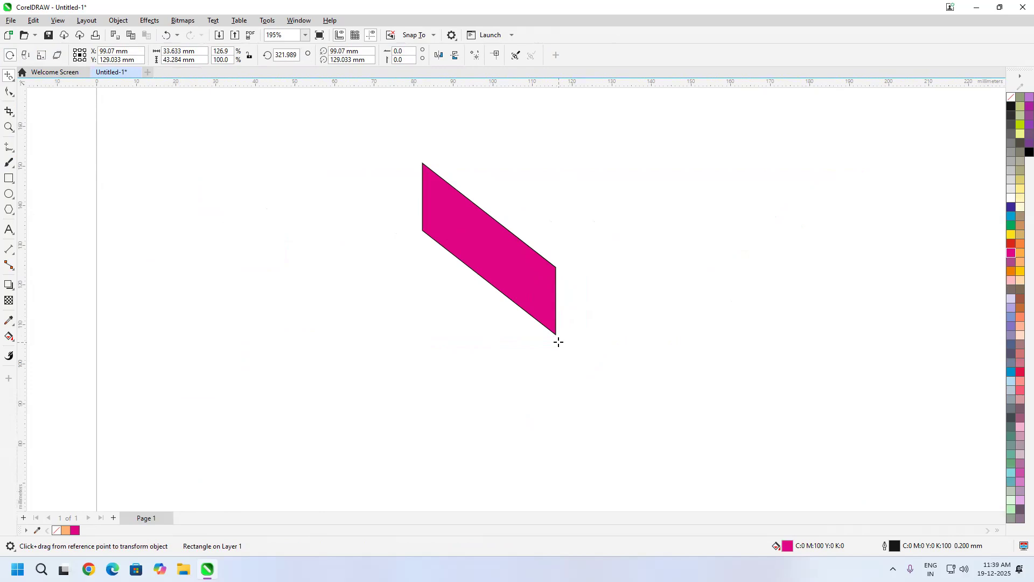
left_click_drag(558, 342, 588, 445)
left_click_drag(470, 223, 609, 366)
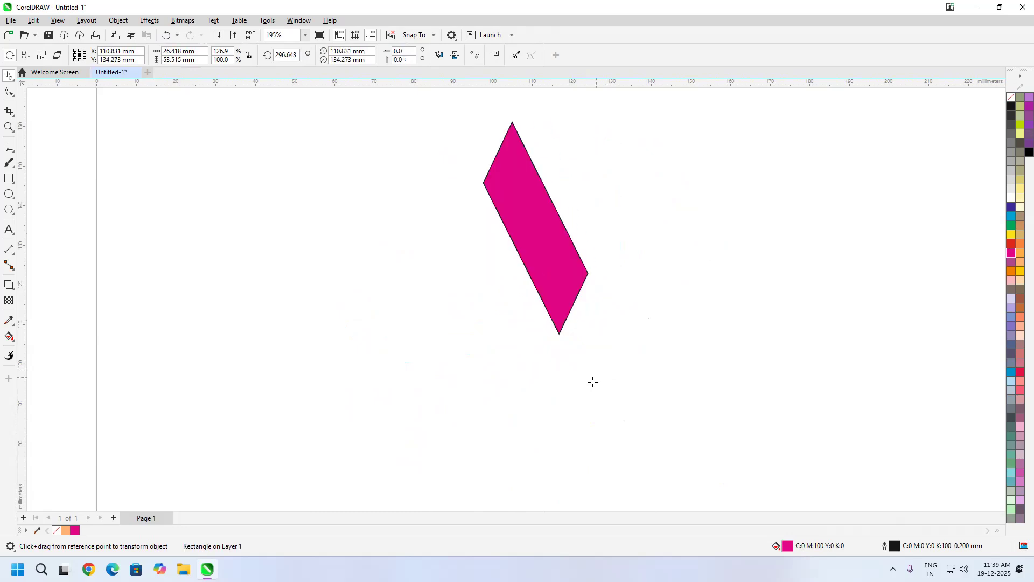
Step: Undo a trial rotation about a point below the parallelogram, and free-rotate it about other outside points to about 28.8°
left_click_drag(492, 450, 442, 406)
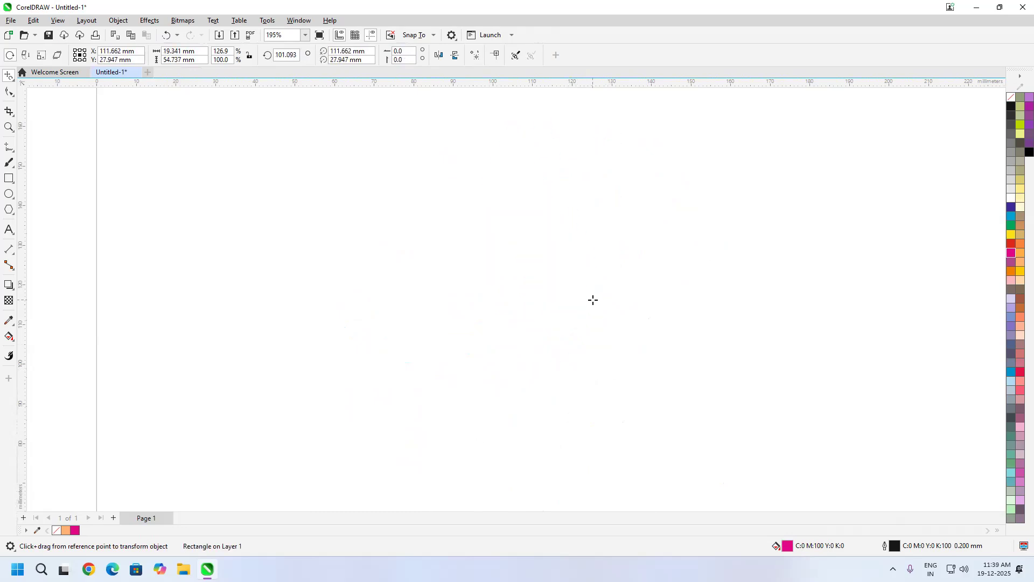
key("ctrl+z")
left_click_drag(561, 363, 646, 439)
left_click_drag(631, 355, 751, 227)
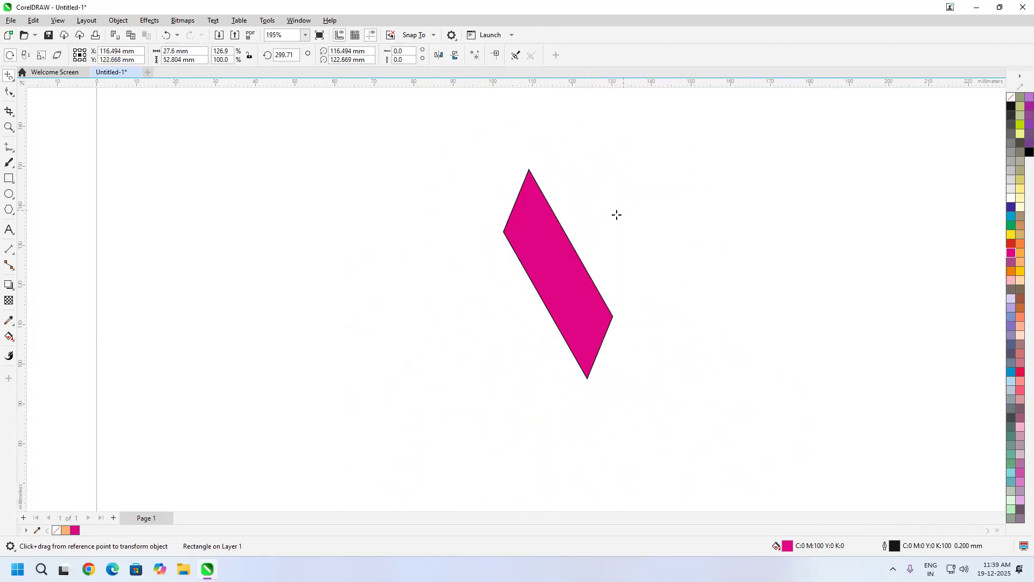
left_click_drag(637, 187, 641, 121)
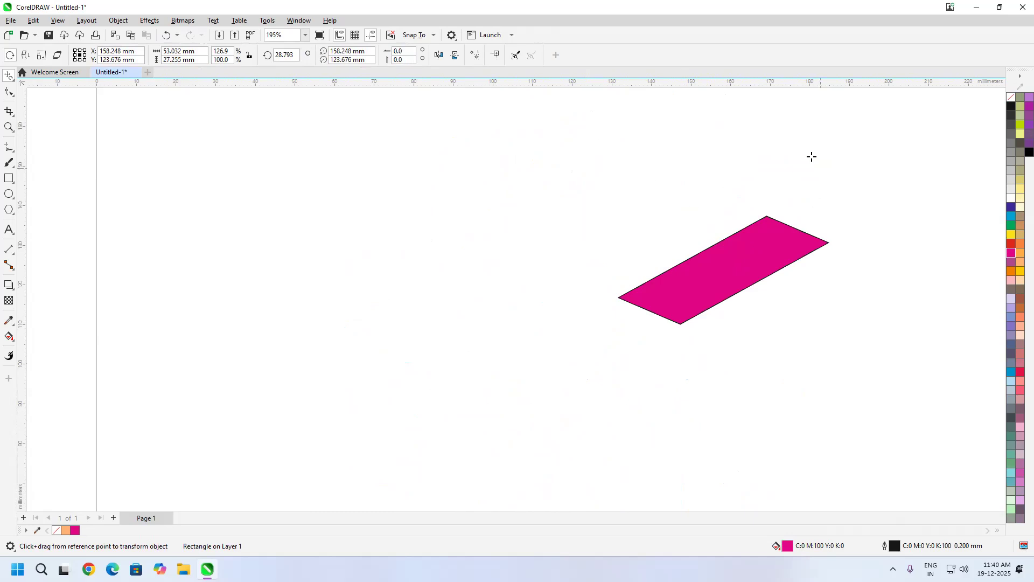
Step: Try to reflect the parallelogram with free angle reflection about a near-vertical axis to its right, and undo it
left_click_drag(810, 156, 612, 224)
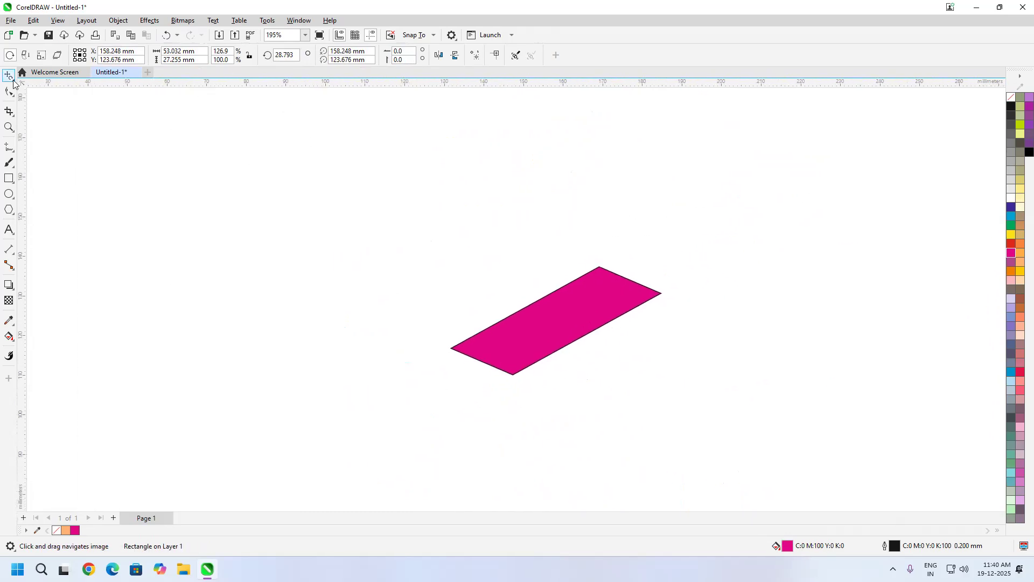
left_click(25, 56)
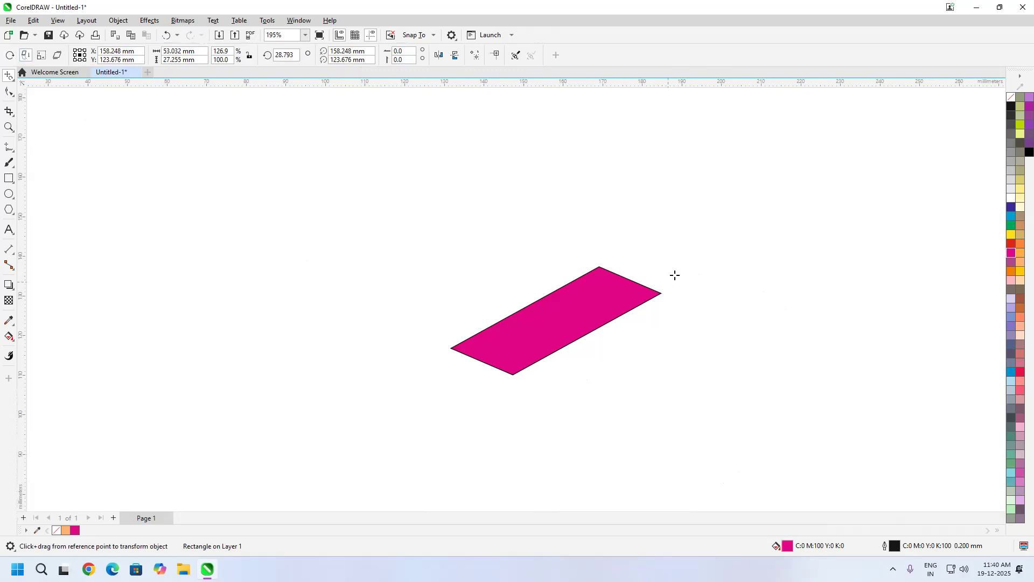
left_click_drag(706, 224, 716, 404)
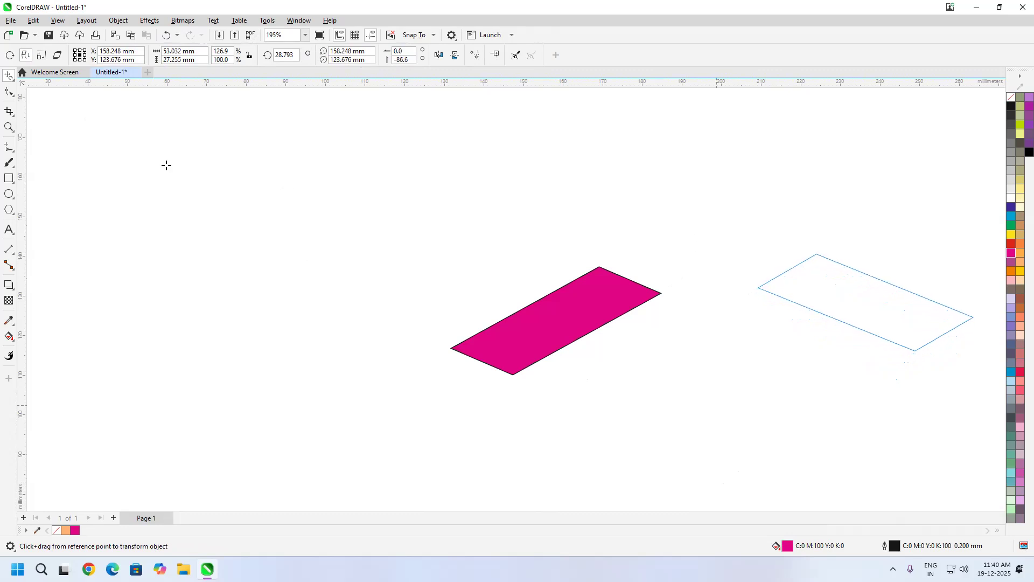
key("ctrl+z")
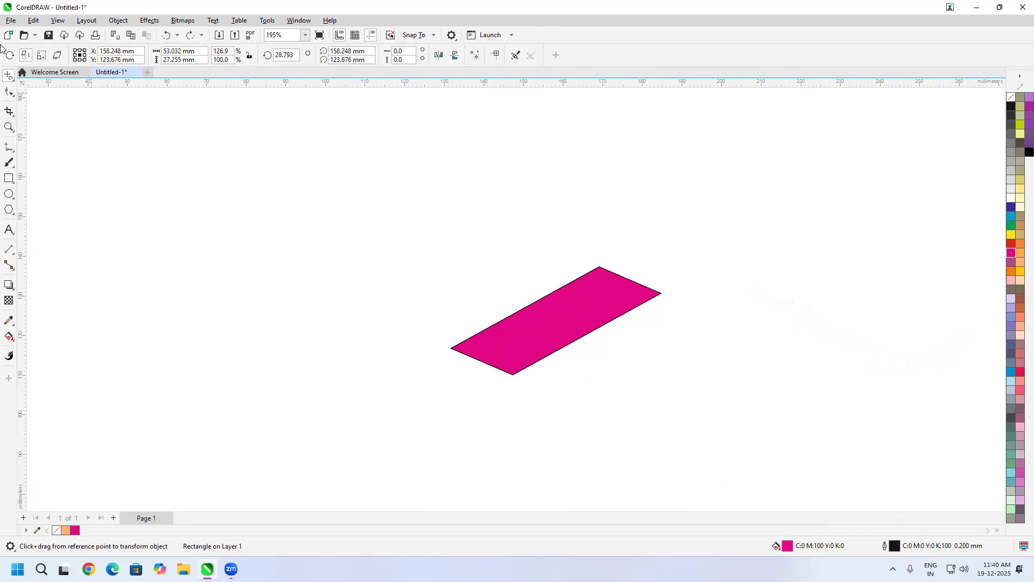
Step: With the Pick tool, make a horizontally mirrored copy of the parallelogram to its right, touching the original at the corner
left_click(10, 78)
left_click(33, 86)
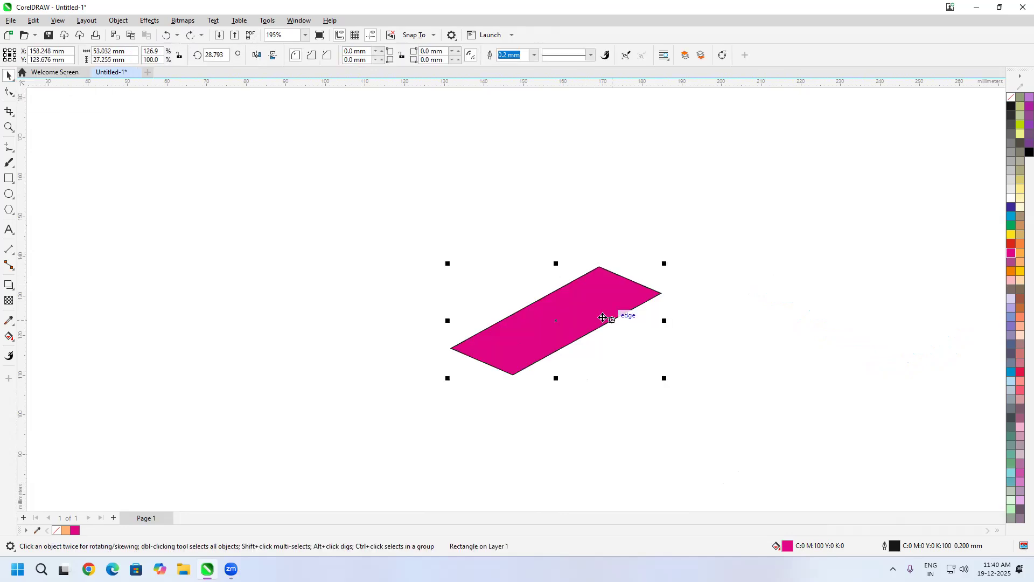
left_click_drag(656, 327, 737, 326)
right_click(737, 326)
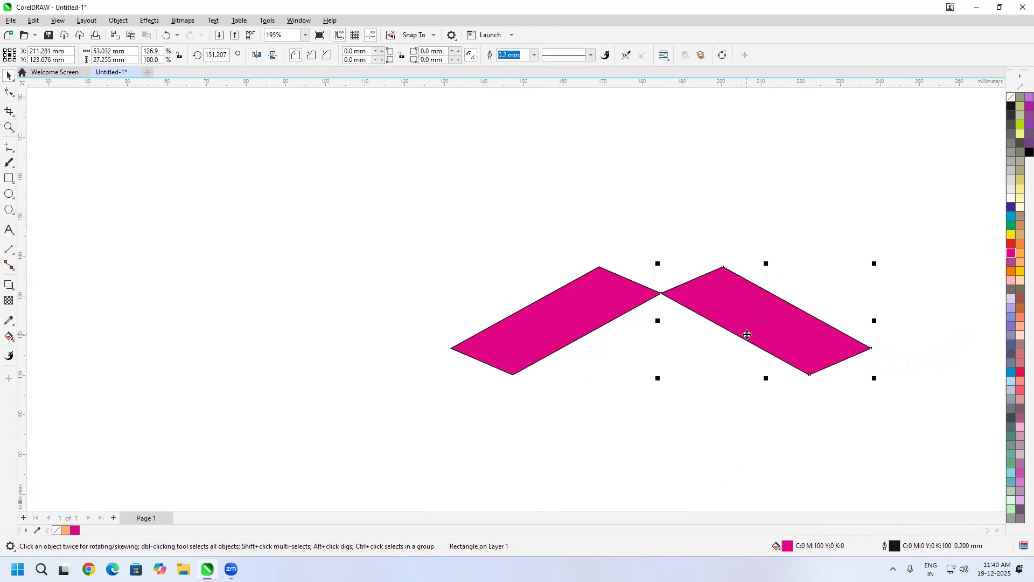
scroll(661, 295, "up", 3)
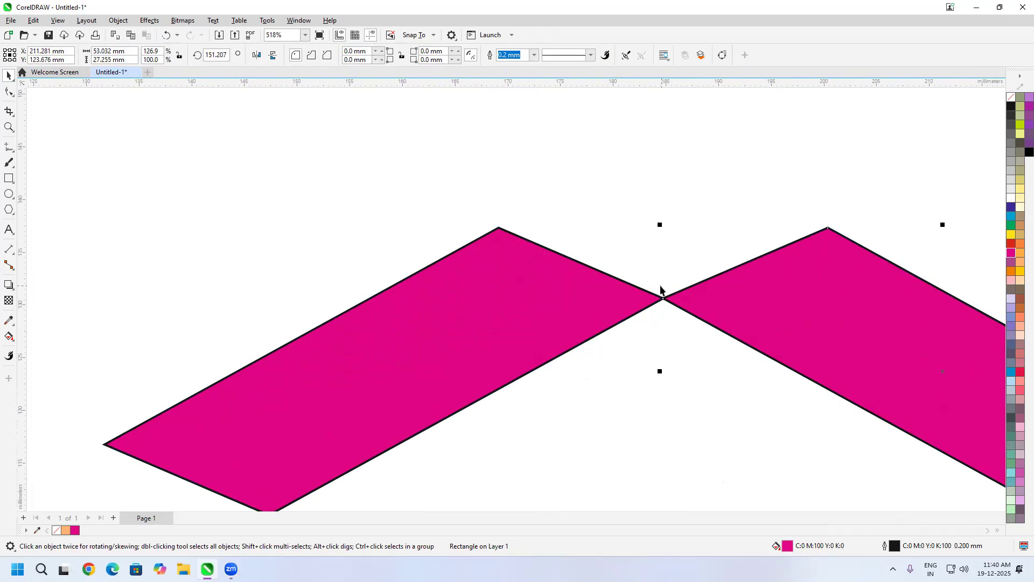
scroll(663, 295, "down", 2)
scroll(714, 328, "down", 1)
key("Delete")
scroll(616, 297, "down", 1)
left_click_drag(688, 337, 606, 353)
key("ctrl+z")
Step: Select both parallelograms and scale them down proportionally toward their upper right to about 66.7 mm wide and 17.1 mm high
left_click_drag(567, 430, 644, 382)
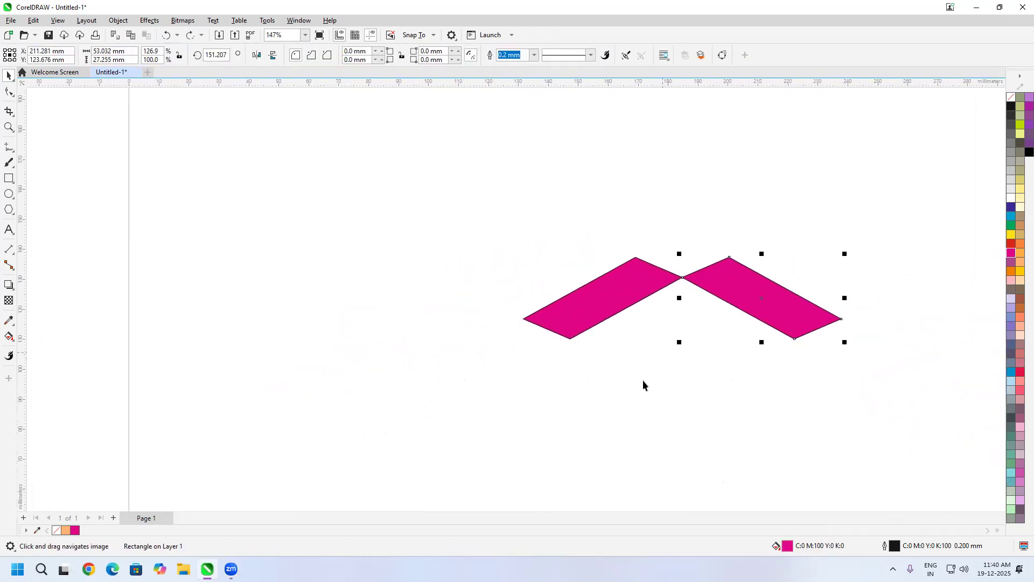
scroll(651, 372, "down", 2)
left_click_drag(808, 260, 466, 446)
left_click_drag(563, 356, 485, 323)
scroll(699, 295, "up", 1)
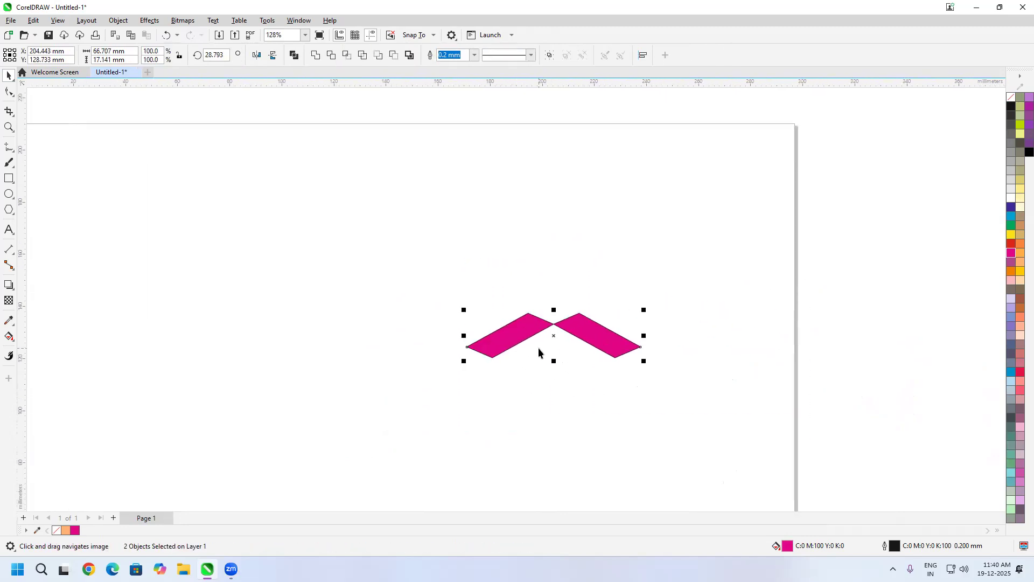
Step: Add a horizontal guideline above the pair of parallelograms and a vertical guideline to their left at about X 155.6 mm
left_click_drag(21, 249, 362, 327)
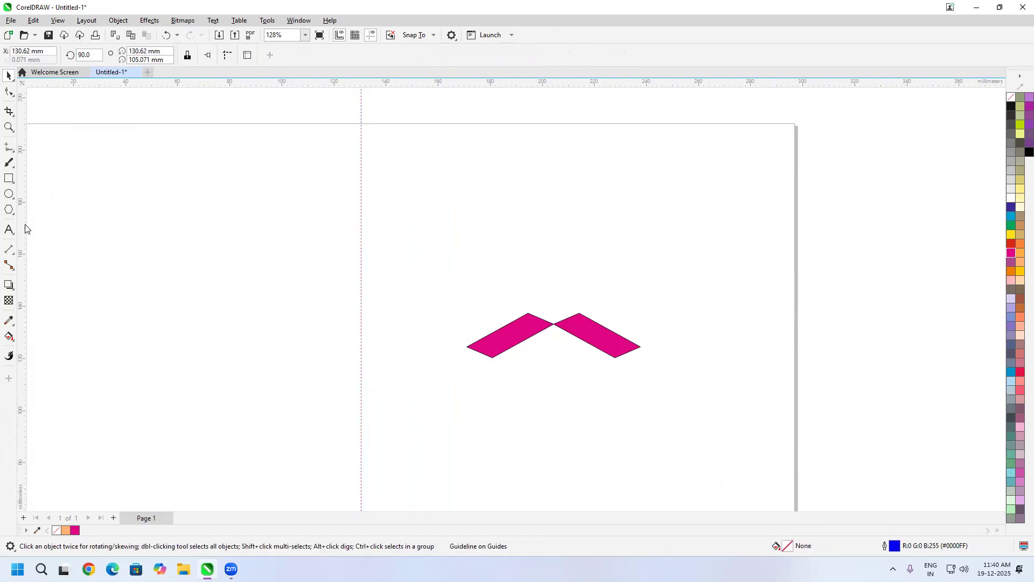
left_click_drag(303, 86, 314, 263)
left_click_drag(361, 306, 427, 327)
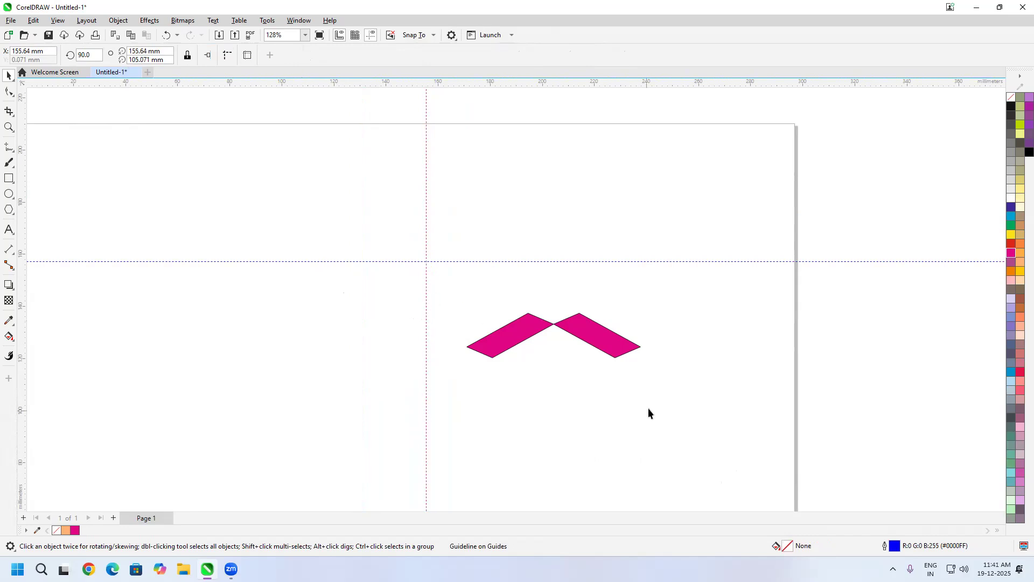
Step: Select the pair and use the Free Transform tool's reflection to mirror a copy across the vertical guideline
left_click_drag(451, 399, 451, 400)
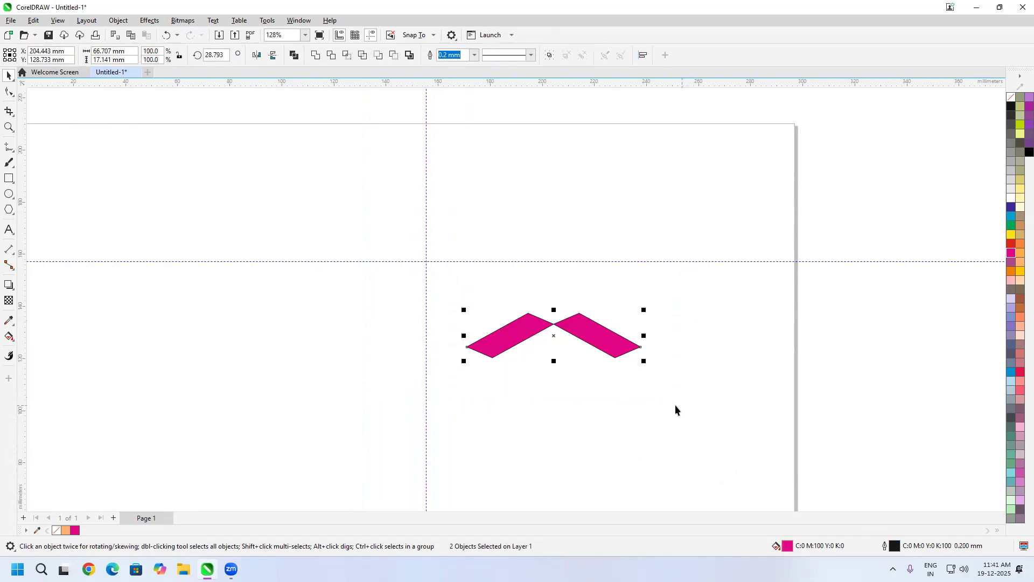
left_click(7, 79)
left_click(32, 102)
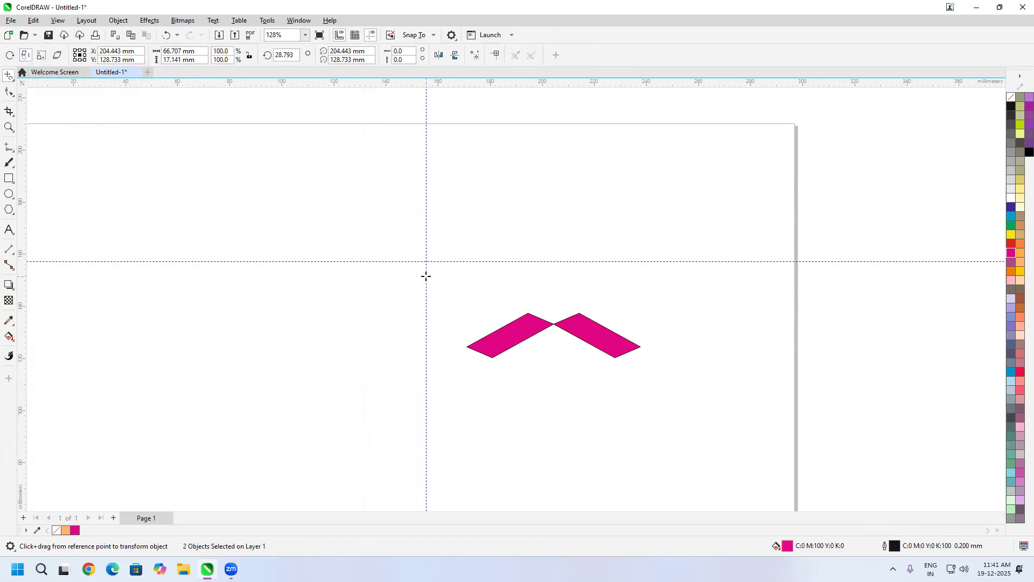
left_click_drag(426, 276, 425, 476)
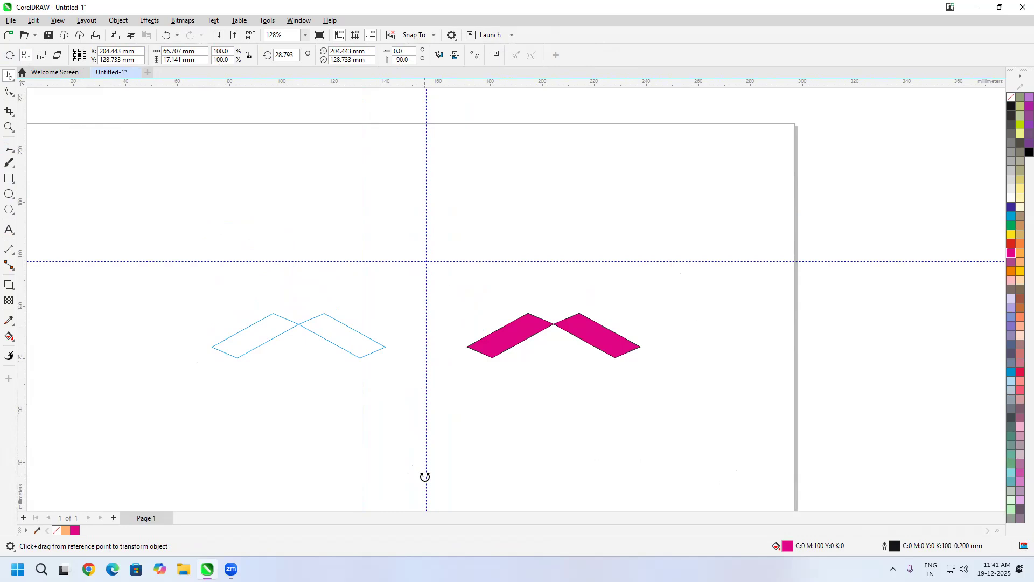
mouse_move(425, 477)
left_mouse_down()
mouse_move(441, 483)
mouse_move(428, 479)
left_mouse_up()
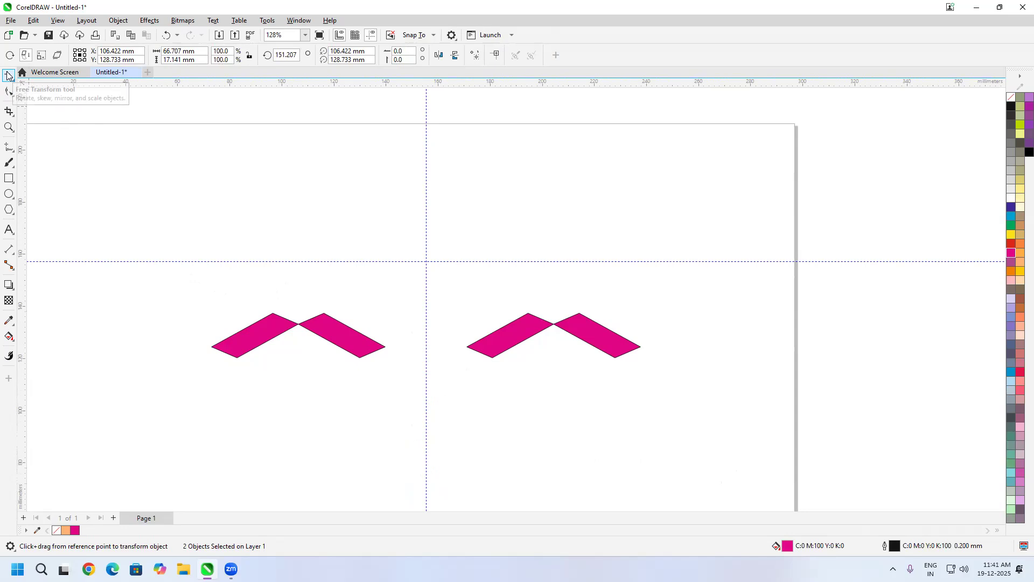
Step: Select all four parallelograms with the Pick tool and reflect a copy of them upward across the horizontal guideline
key("space")
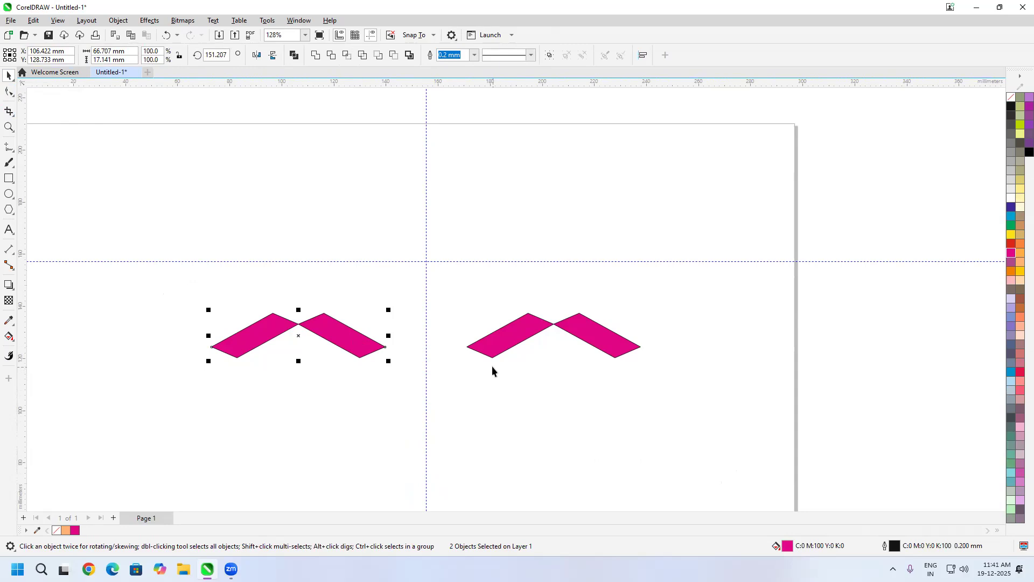
left_click(408, 295)
left_click_drag(153, 283, 667, 414)
key("space")
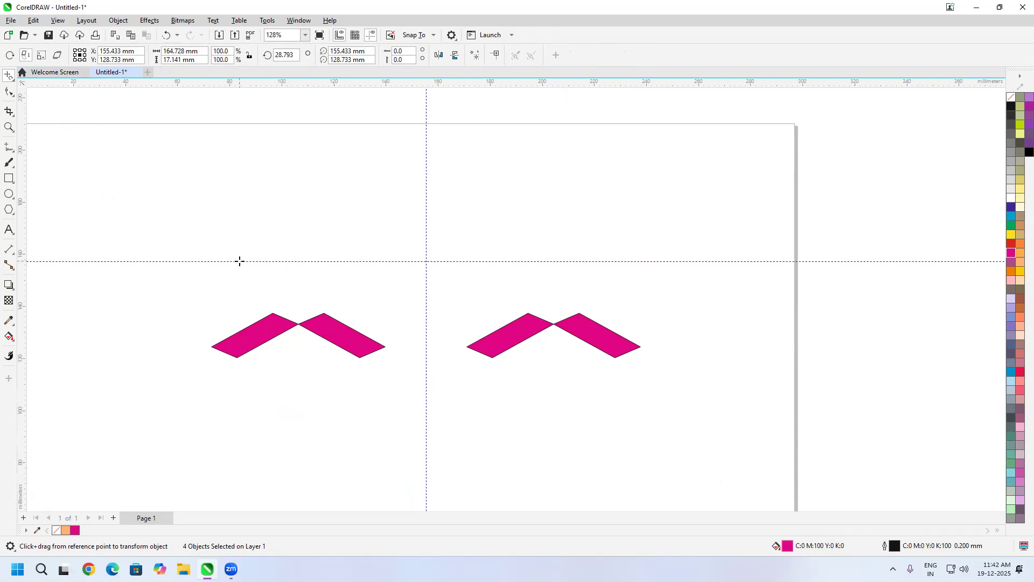
left_click_drag(240, 262, 581, 260)
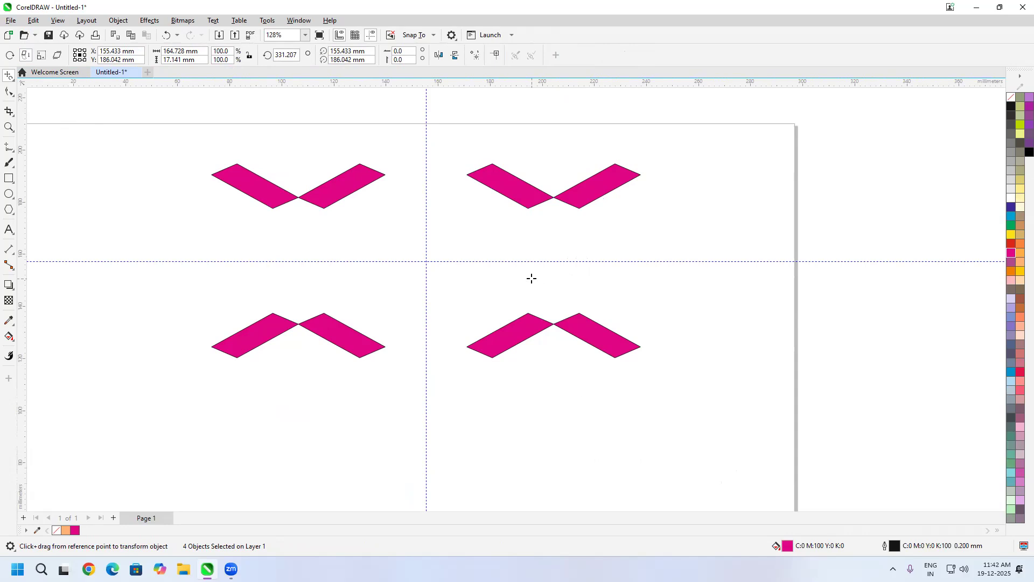
Step: Select the upper-right pair and reflect a copy of it upward about a horizontal axis through its top corners
key("space")
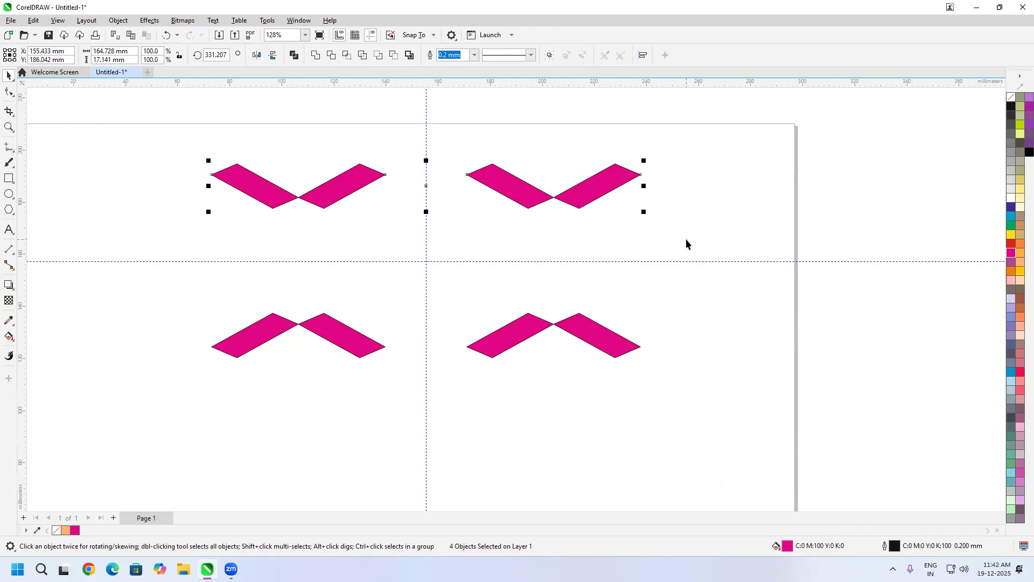
left_click(689, 205)
left_click_drag(680, 138, 462, 256)
key("o")
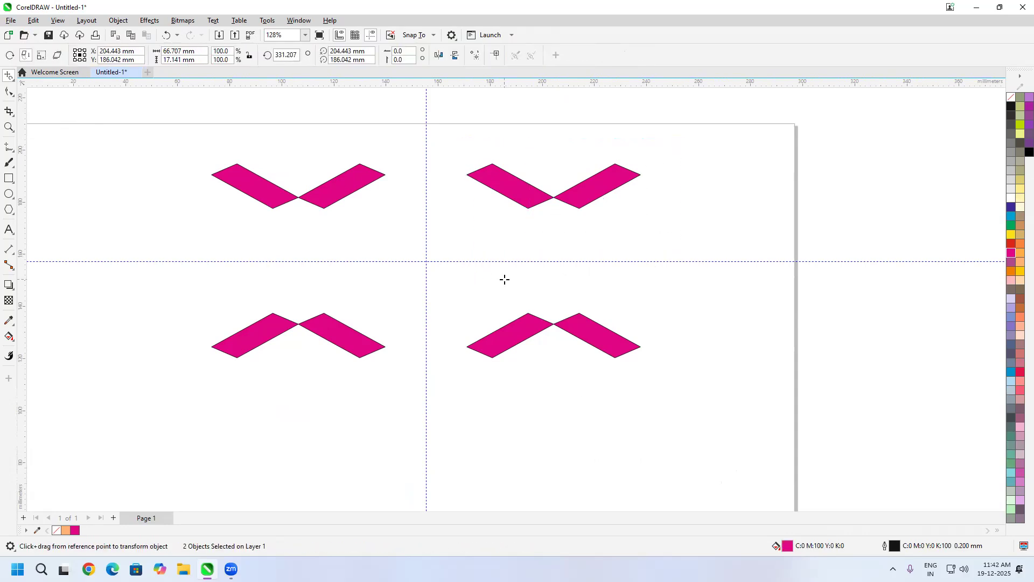
left_click_drag(492, 163, 619, 162)
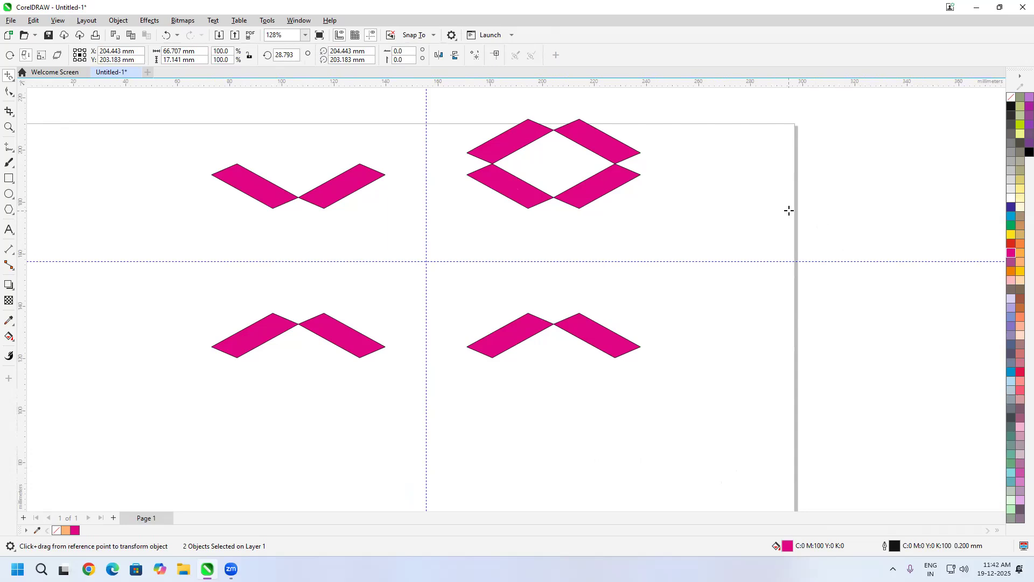
Step: Select the four parallelograms of the upper-right diamond and reflect a copy to the right about a vertical axis through its right corners
key("space")
left_click_drag(680, 97, 516, 212)
left_click_drag(448, 231, 448, 231)
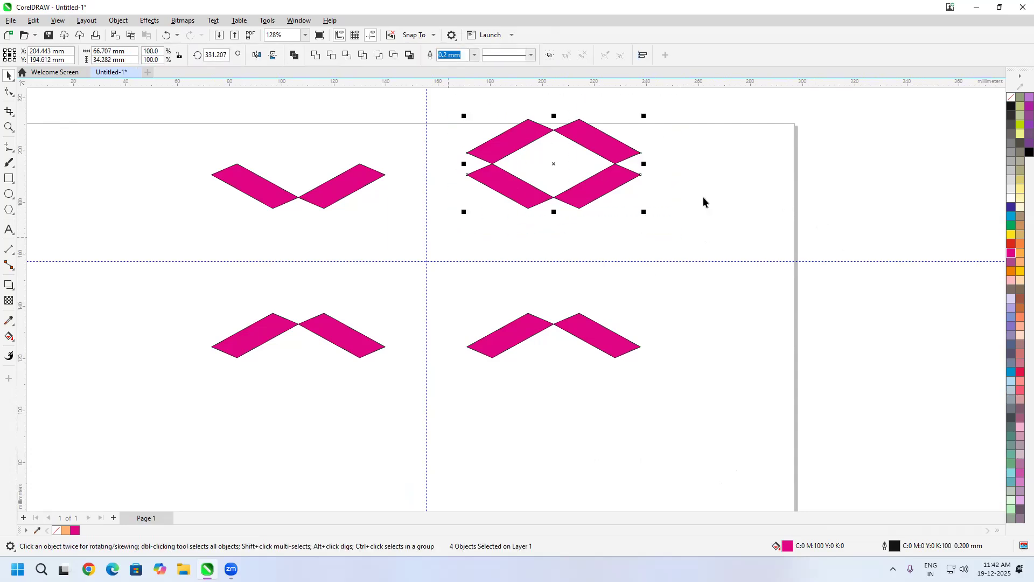
key("space")
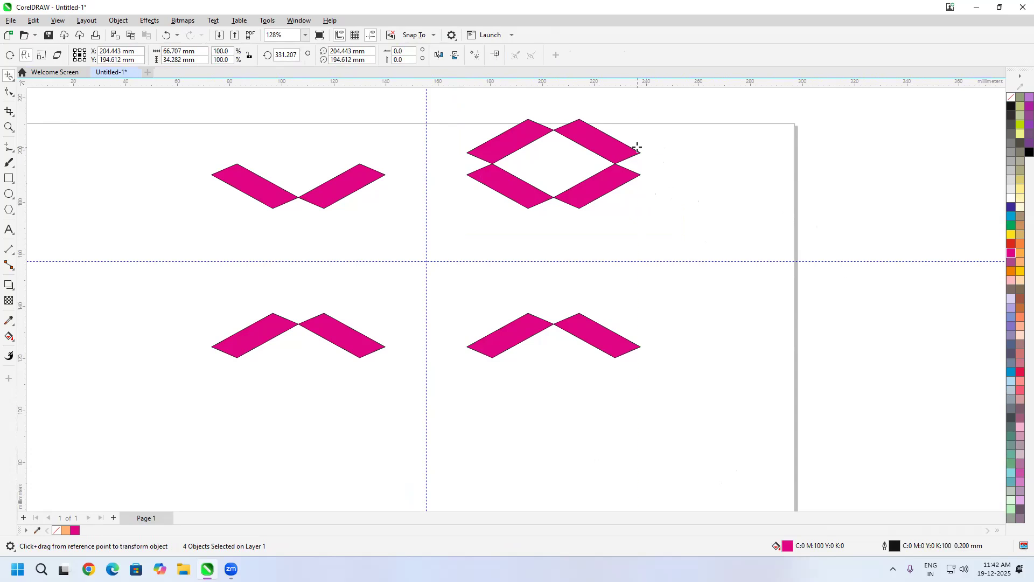
left_click_drag(640, 154, 641, 178)
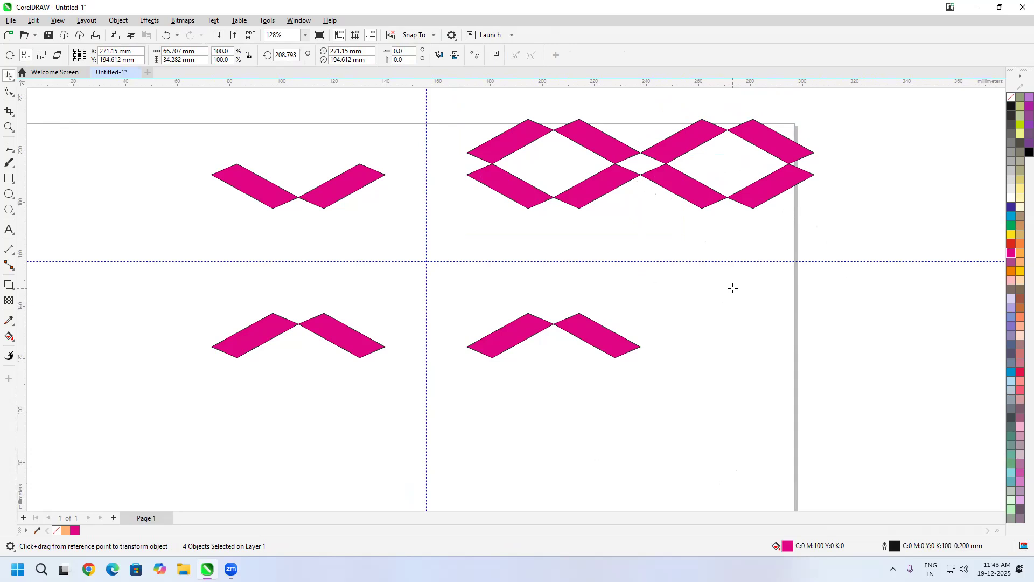
Step: With the Freehand tool, draw a vertical line about 7.4 mm long and a slanted straight line below the lower-right pair
left_click(9, 147)
left_click_drag(559, 378, 561, 265)
scroll(574, 340, "down", 1)
left_click_drag(526, 380, 505, 306)
left_click(505, 252)
left_click(564, 236)
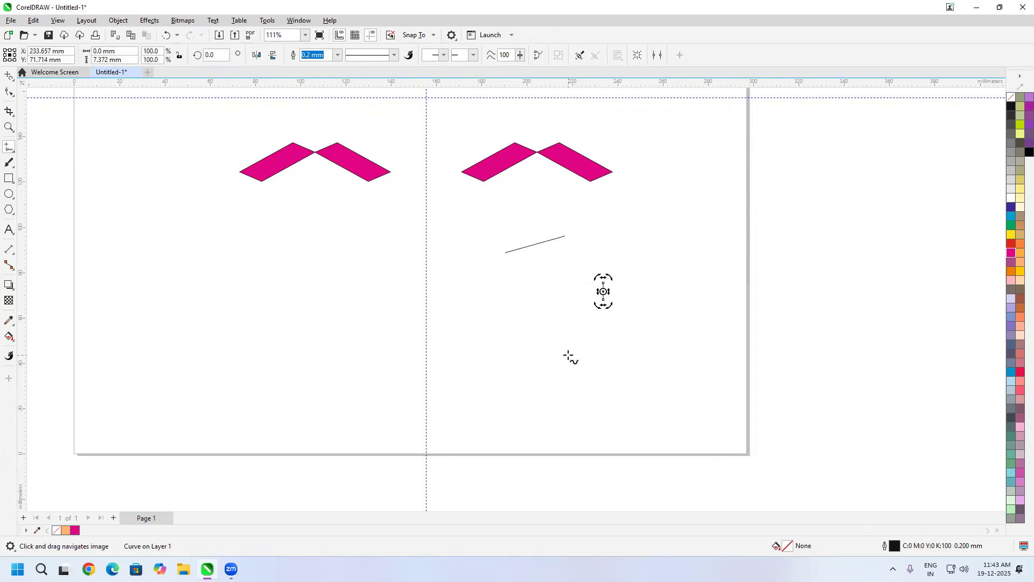
Step: Draw a closed irregular curve about 95 mm wide and 91 mm high around the two lines with the Bézier tool
left_click(9, 148)
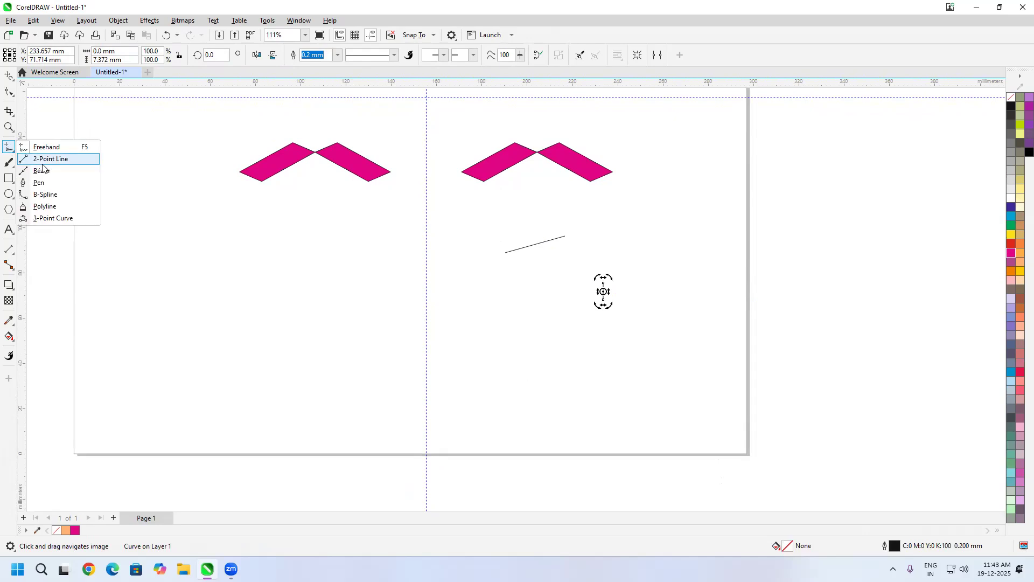
left_click(42, 171)
left_click(639, 239)
left_click_drag(688, 280, 678, 319)
mouse_move(646, 350)
left_mouse_down()
mouse_move(603, 384)
mouse_move(520, 338)
mouse_move(547, 297)
mouse_move(535, 270)
mouse_move(486, 245)
left_mouse_up()
left_click_drag(493, 217, 588, 225)
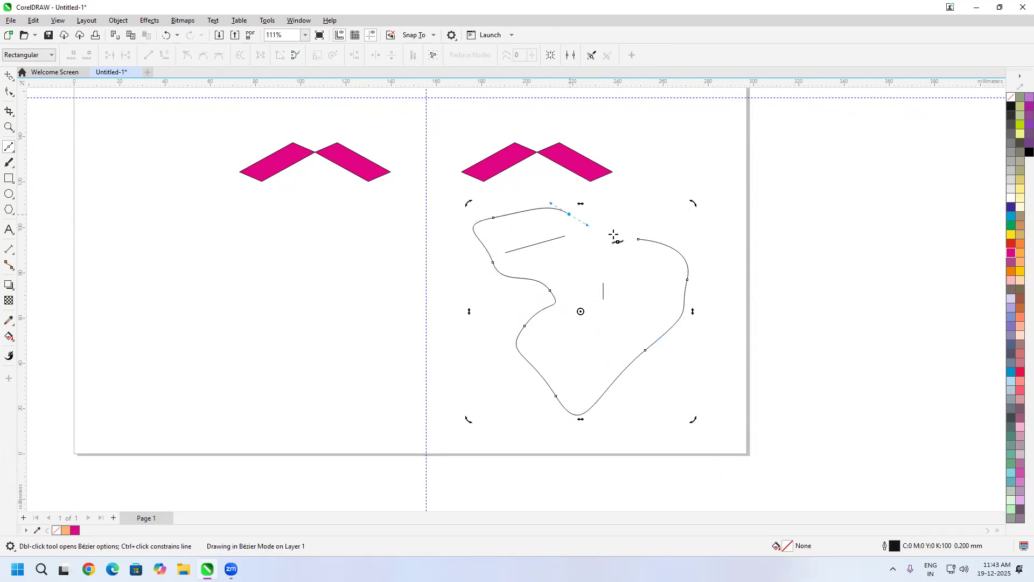
left_click(639, 239)
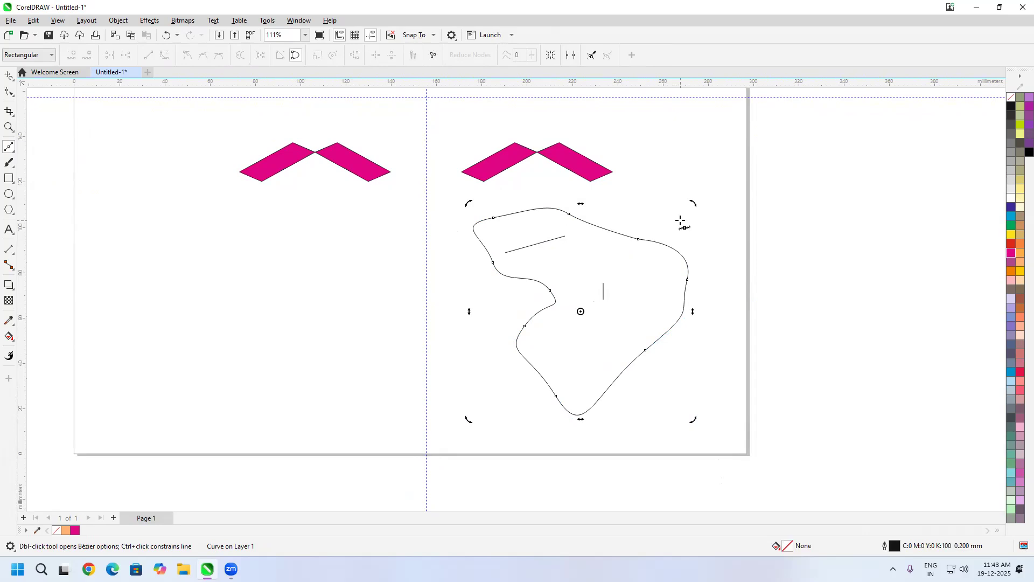
key("space")
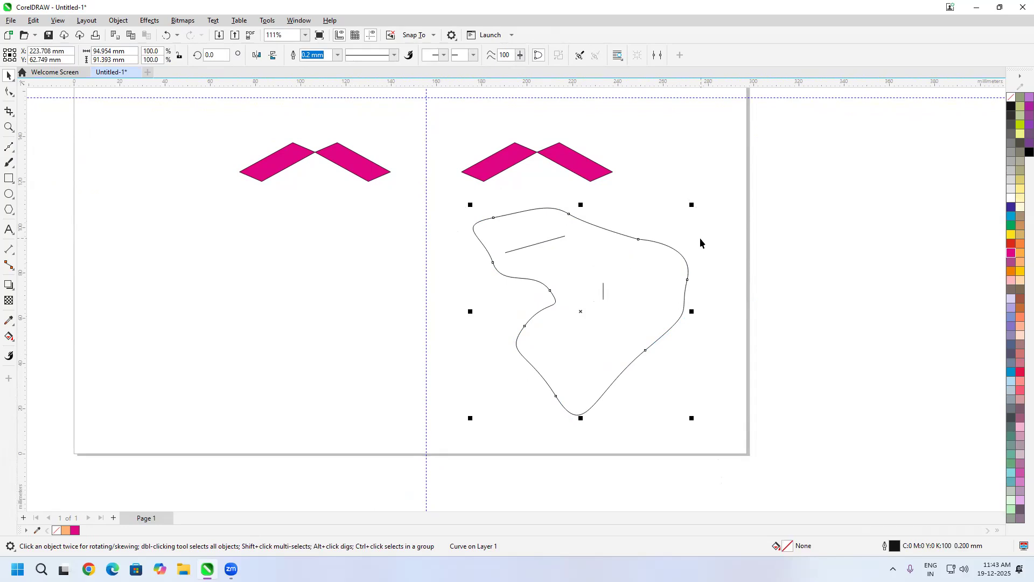
Step: Draw a small teardrop-shaped Bézier curve about 14 mm wide and 18 mm high inside the large curve's right part
key("space")
left_click(644, 267)
mouse_move(653, 297)
left_mouse_down()
mouse_move(642, 309)
mouse_move(626, 283)
mouse_move(636, 263)
left_mouse_up()
left_click(643, 268)
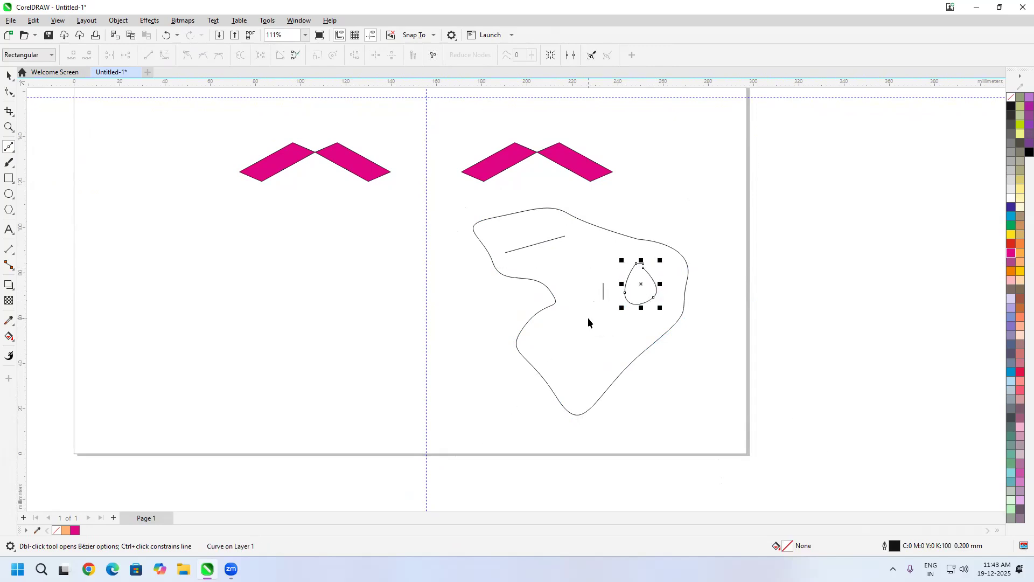
key("space")
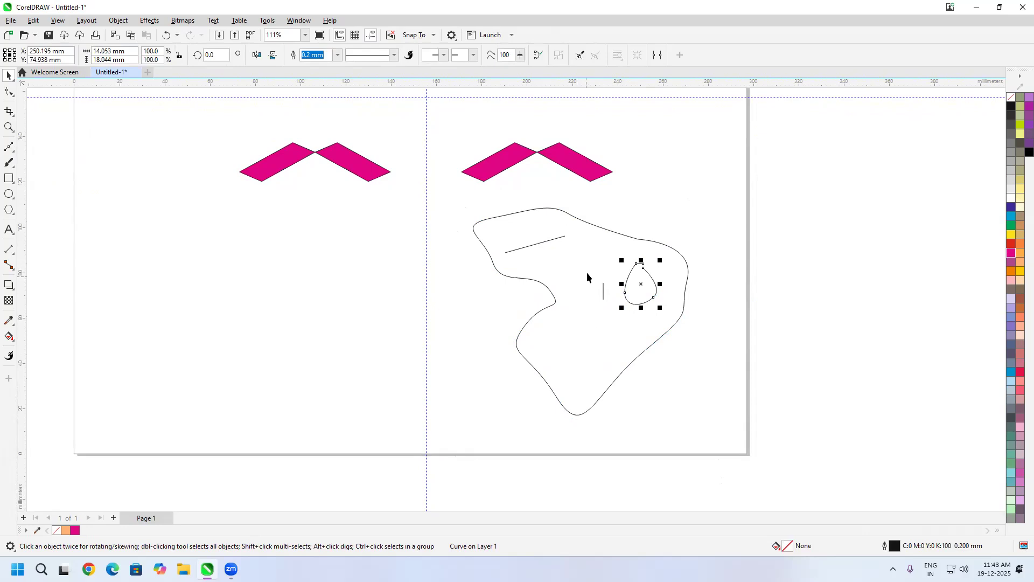
Step: Draw a small five-sided Bézier shape inside the large curve, just left of the short vertical line
key("space")
left_click(586, 262)
left_click_drag(594, 294, 584, 299)
left_click_drag(563, 294, 558, 283)
left_click_drag(556, 269, 693, 254)
Step: Draw a large open Bézier curve about 79 mm wide and 59 mm high in the empty area left of the vertical guideline
scroll(544, 289, "up", 2)
left_click(340, 223)
left_click_drag(411, 223, 435, 267)
left_click_drag(436, 295, 344, 369)
left_click_drag(291, 400, 249, 389)
left_click_drag(192, 364, 188, 340)
left_click_drag(194, 301, 216, 289)
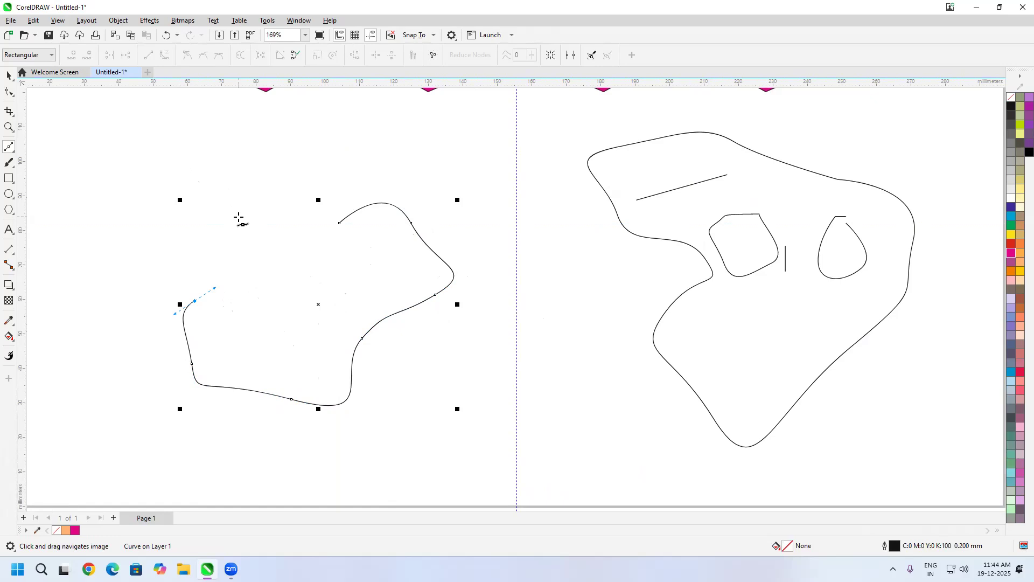
key("space")
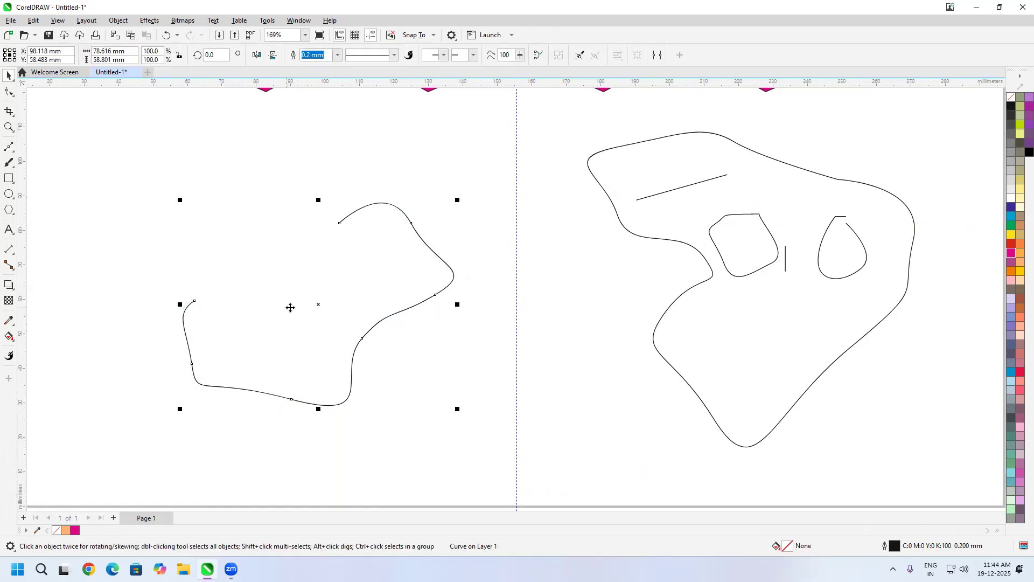
Step: Draw a smaller open Bézier curve inside the left open curve, ending just below its upper starting point
key("space")
left_click(253, 311)
left_click_drag(310, 324, 338, 281)
left_click_drag(333, 266, 351, 228)
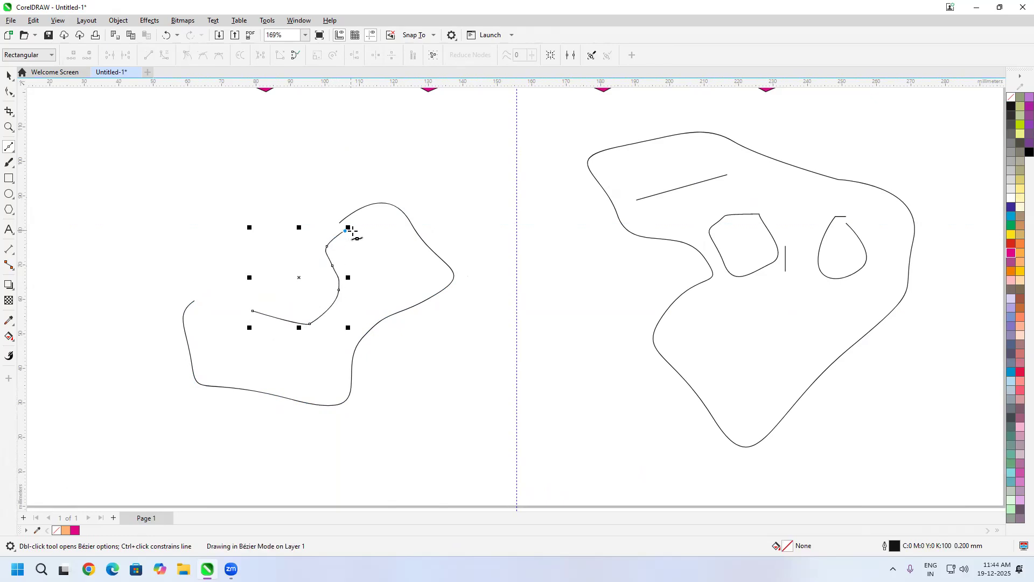
key("space")
Step: Draw another open Bézier curve about 39.7 mm wide and 35.7 mm high at the upper left of the large open curve
key("space")
left_click(275, 220)
left_click_drag(260, 256, 173, 290)
left_click_drag(146, 284, 143, 266)
left_click_drag(155, 224, 214, 186)
left_click(225, 174)
key("space")
key("space")
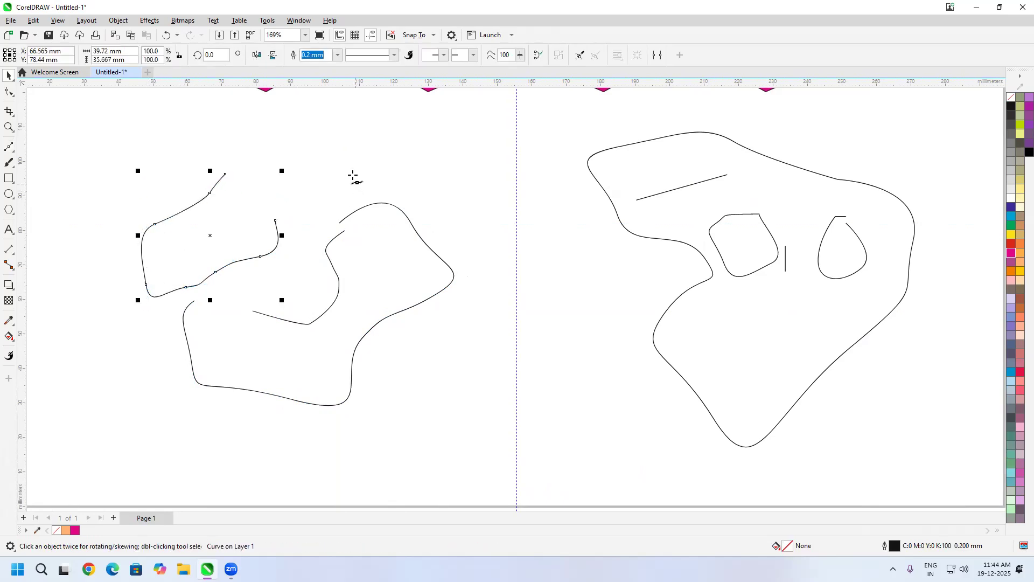
Step: Draw a closed Bézier shape about 39.9 mm wide and 16.5 mm high above the large open curve left of the vertical guideline
left_click(323, 144)
left_click_drag(393, 163, 310, 187)
left_click_drag(298, 169, 308, 157)
left_click(322, 144)
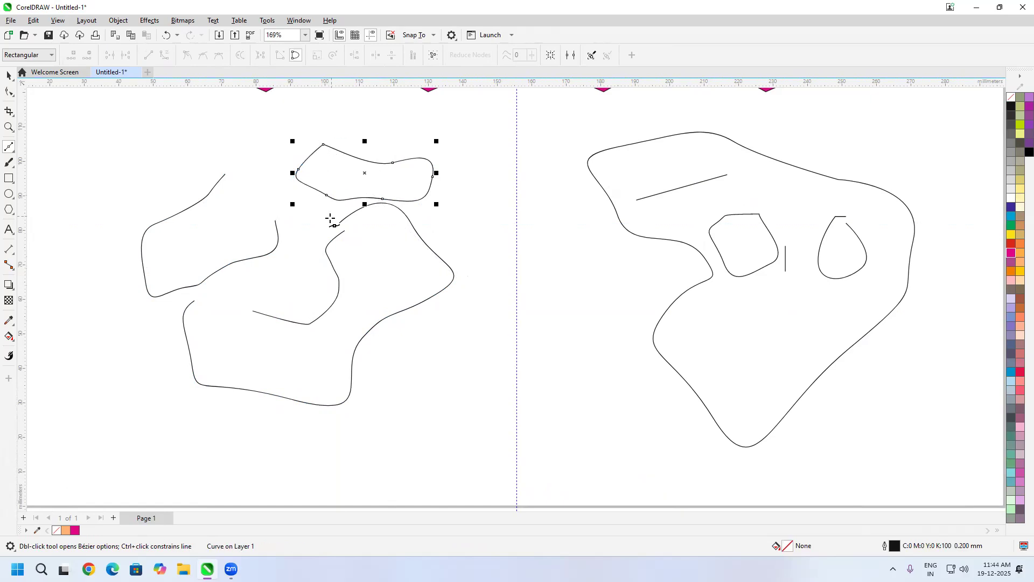
key("space")
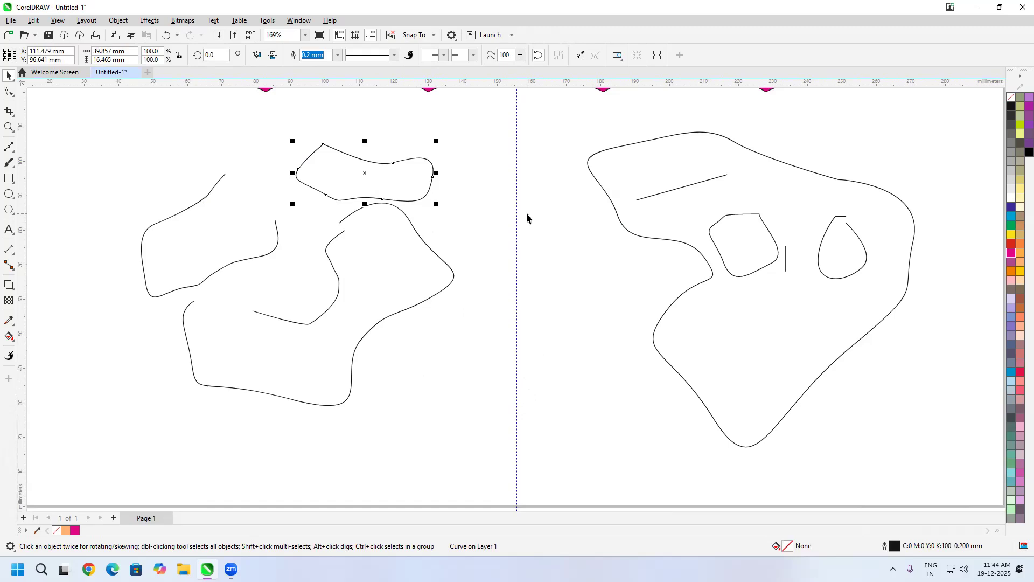
Step: Delete all shapes and curves on the page as well as the magenta rectangles beside it, keeping the guidelines
key("h")
mouse_move(536, 175)
left_mouse_down()
mouse_move(761, 369)
mouse_move(286, 447)
mouse_move(676, 120)
mouse_move(819, 437)
mouse_move(637, 182)
mouse_move(991, 153)
mouse_move(825, 394)
mouse_move(457, 332)
mouse_move(760, 143)
mouse_move(1009, 183)
mouse_move(803, 323)
mouse_move(598, 316)
mouse_move(605, 321)
mouse_move(496, 296)
mouse_move(619, 370)
mouse_move(478, 361)
mouse_move(667, 344)
mouse_move(621, 335)
mouse_move(556, 291)
mouse_move(519, 349)
mouse_move(566, 300)
left_mouse_up()
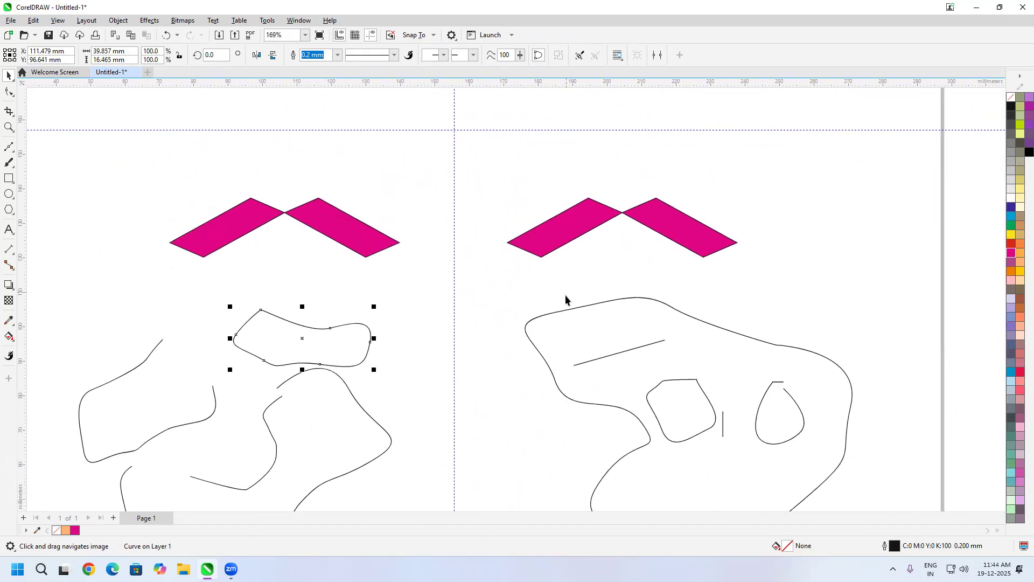
scroll(566, 300, "down", 5)
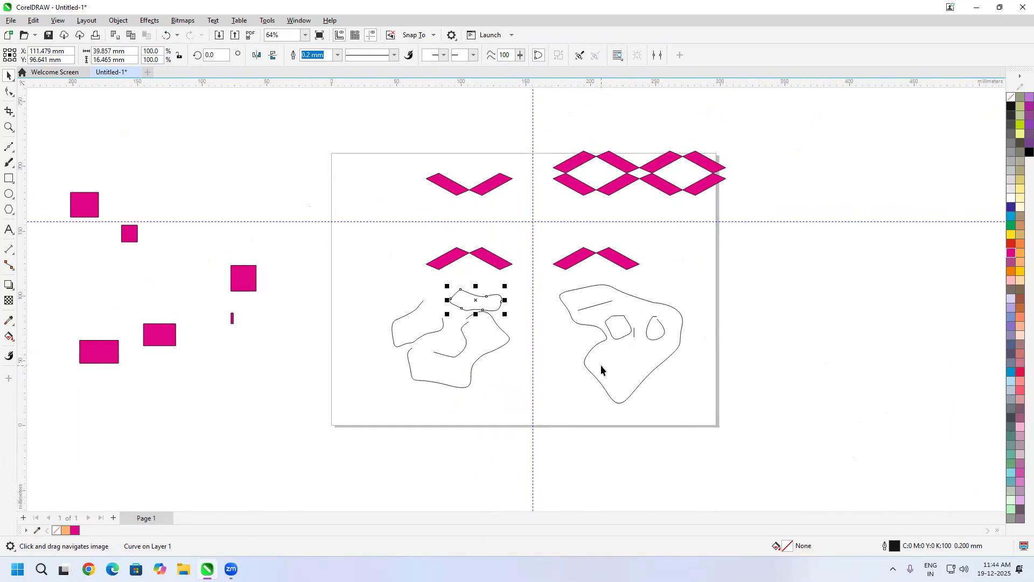
scroll(443, 212, "down", 2)
left_click_drag(347, 104, 716, 364)
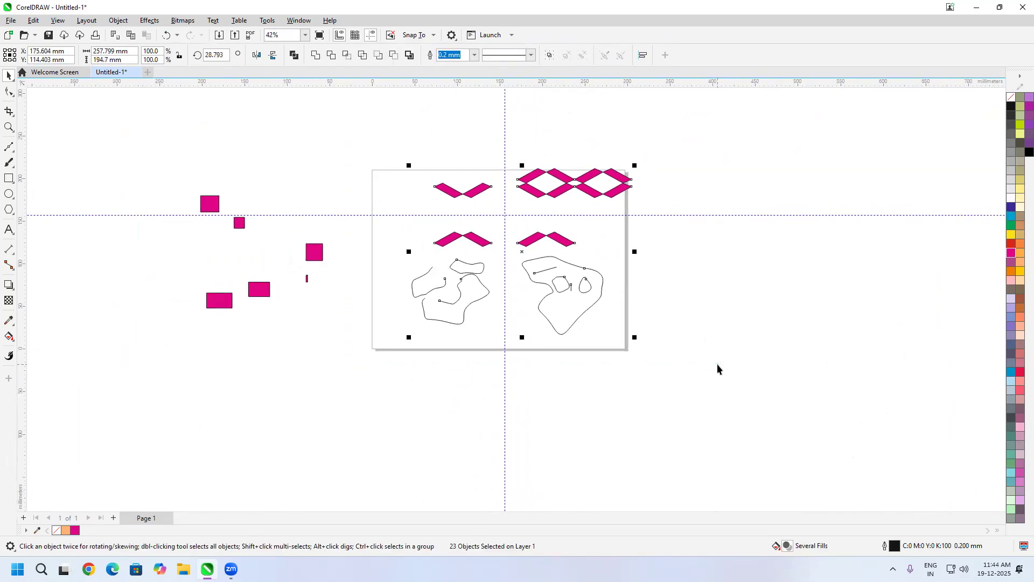
key("Delete")
left_click_drag(138, 157, 376, 356)
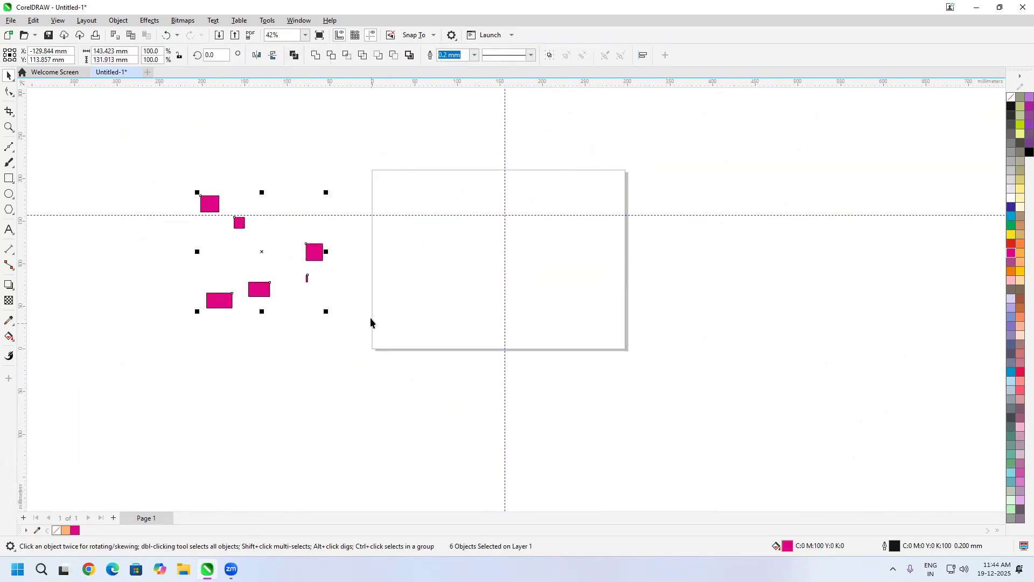
key("Delete")
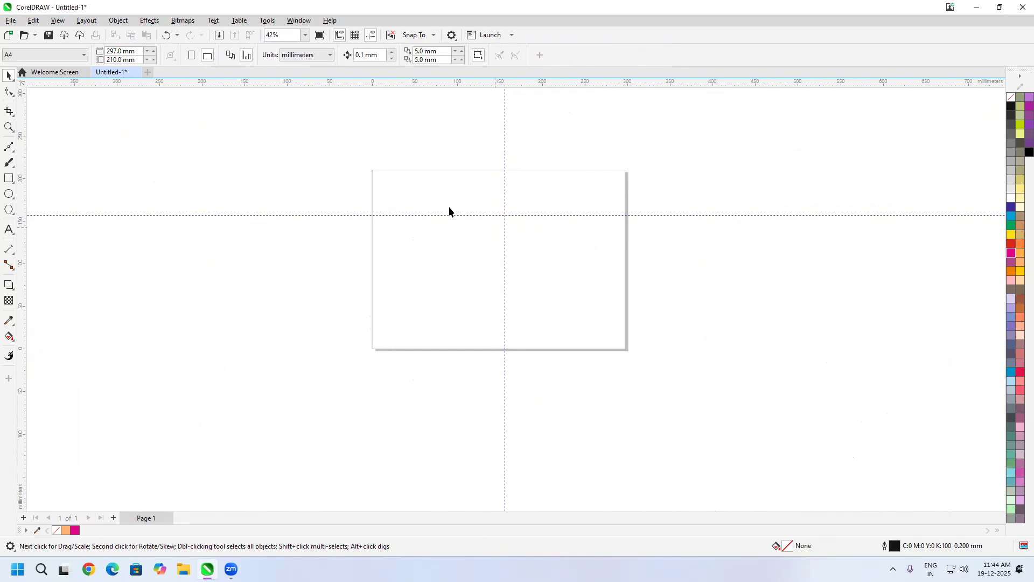
Step: Draw a rectangle about 35.4 mm wide and 34.8 mm high below the horizontal guideline near the page's left edge, and fill it orange
left_click(9, 177)
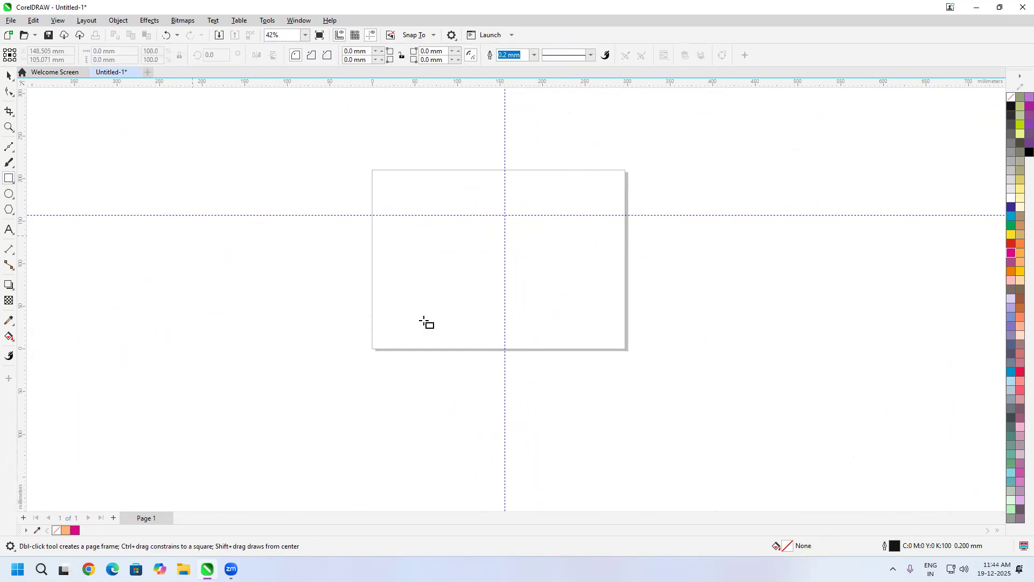
mouse_move(409, 252)
left_mouse_down()
mouse_move(431, 291)
mouse_move(439, 281)
left_mouse_up()
left_click(1016, 273)
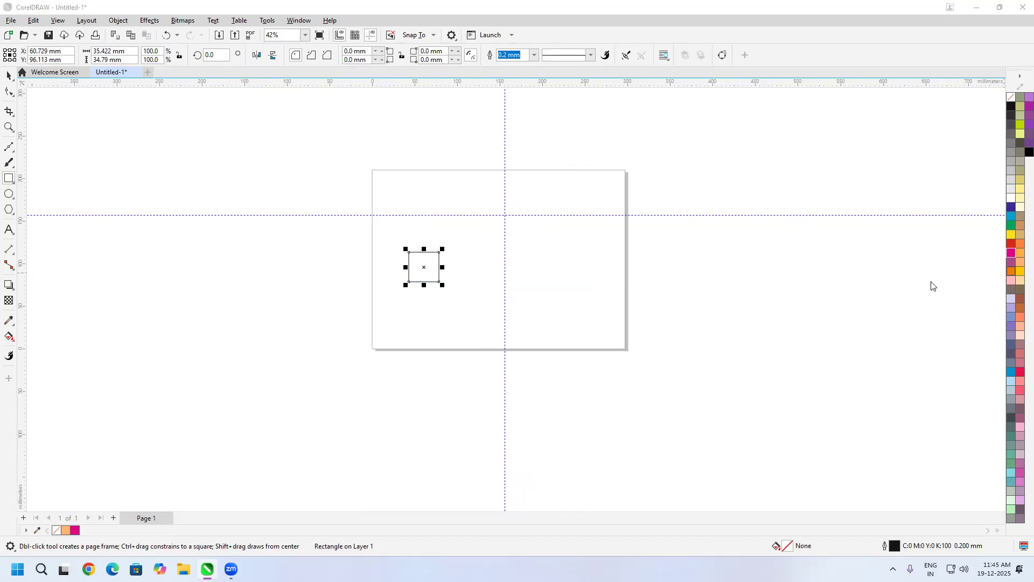
left_click(580, 356)
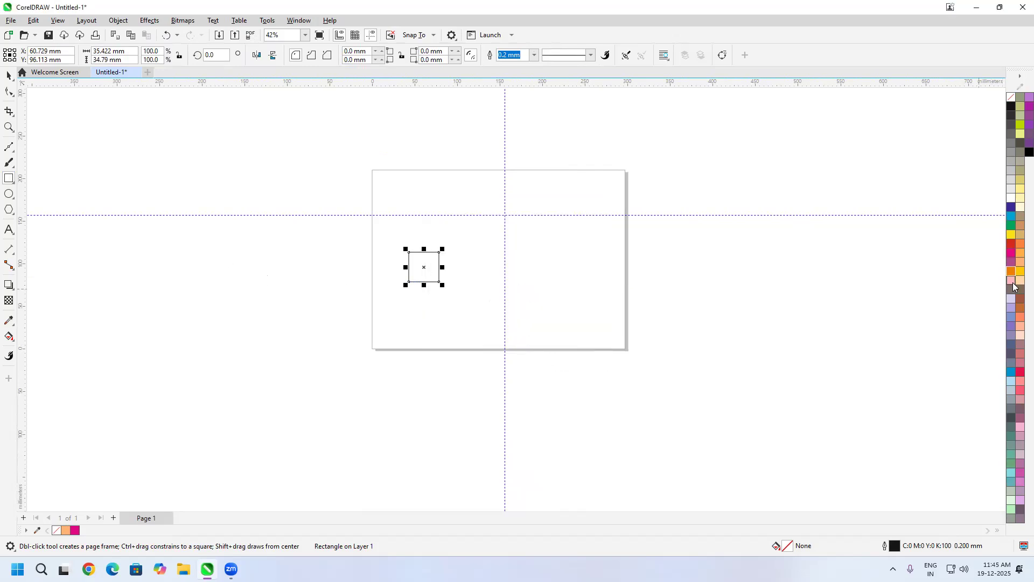
left_click(1012, 273)
scroll(404, 276, "up", 4)
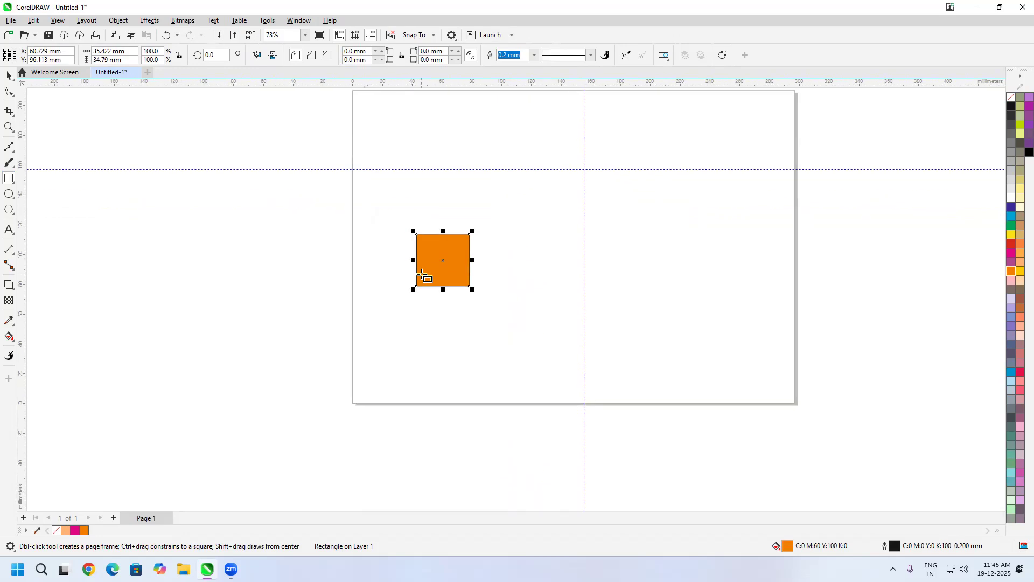
Step: Activate the Free Transform tool for the orange square
left_click(8, 76)
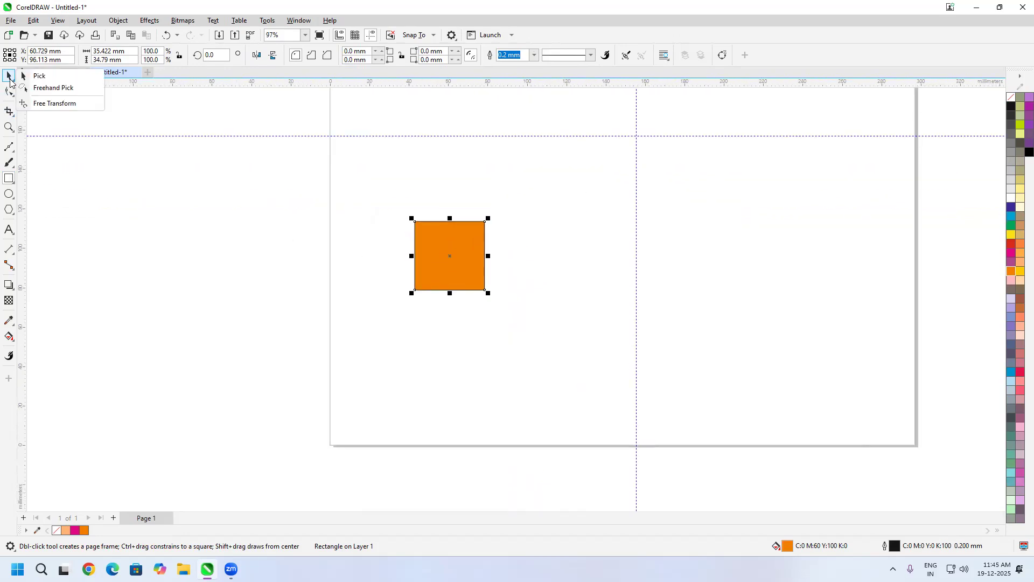
left_click(49, 103)
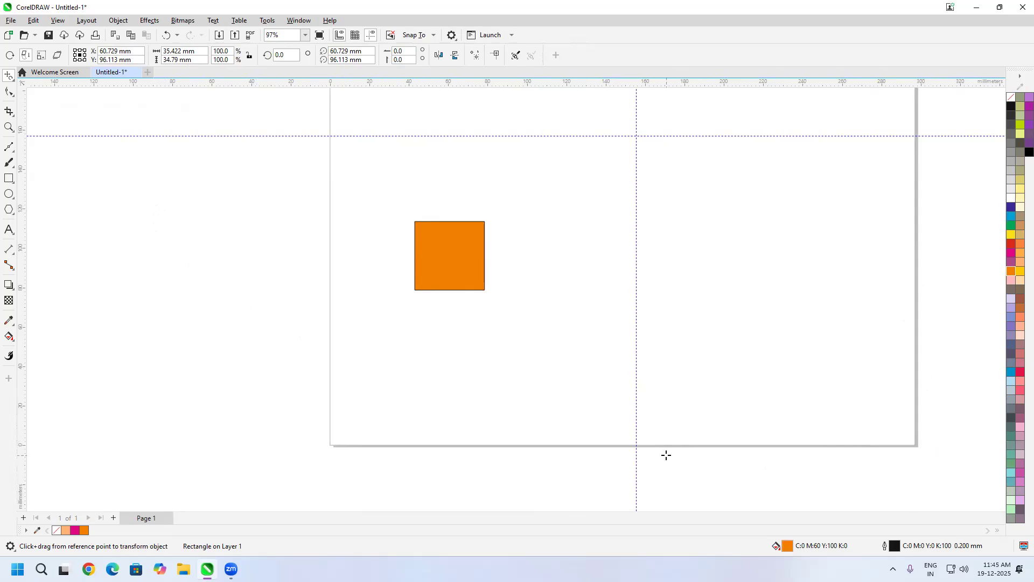
left_click_drag(913, 228, 687, 320)
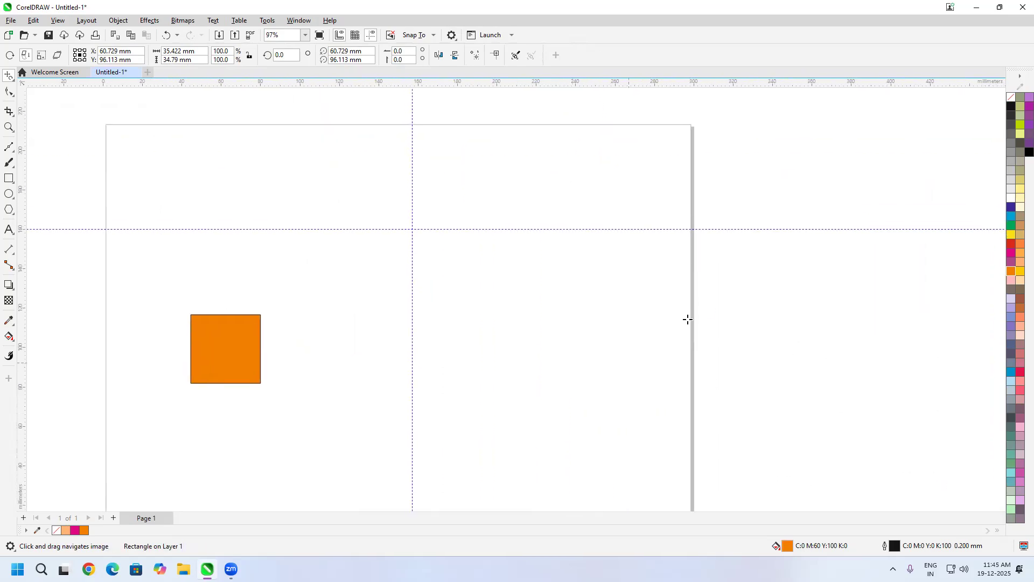
scroll(692, 323, "down", 3)
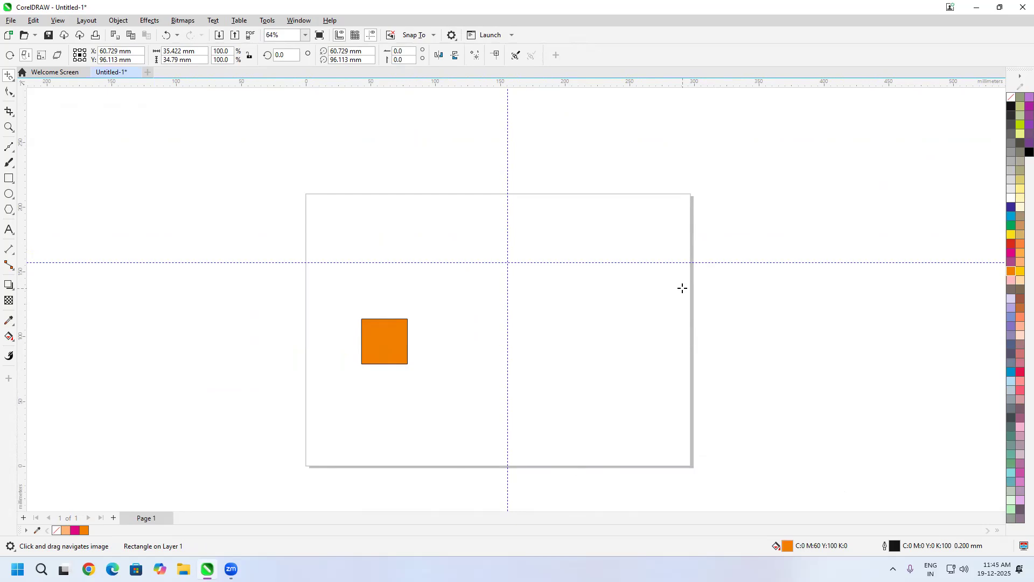
left_click(11, 20)
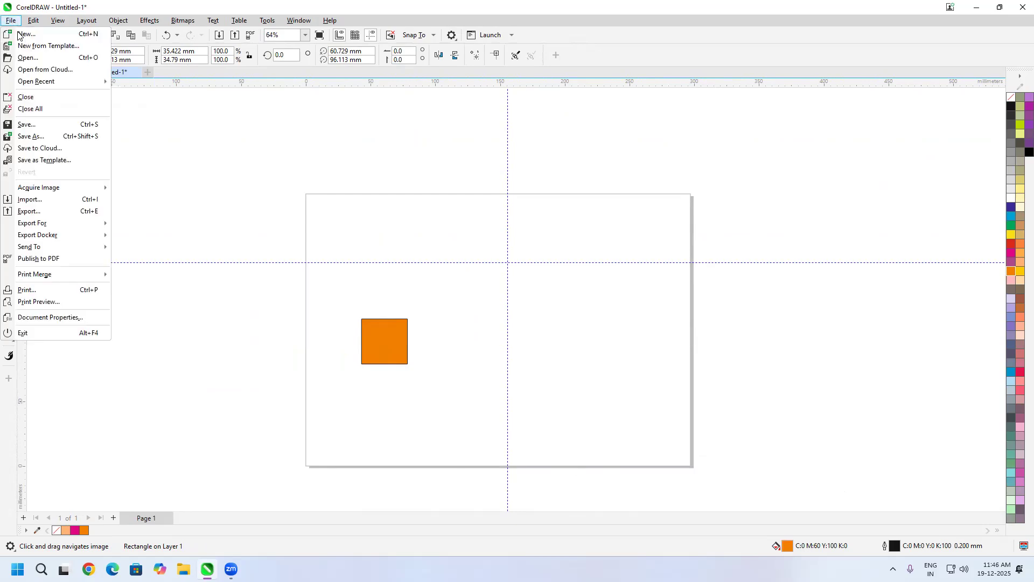
left_click(31, 37)
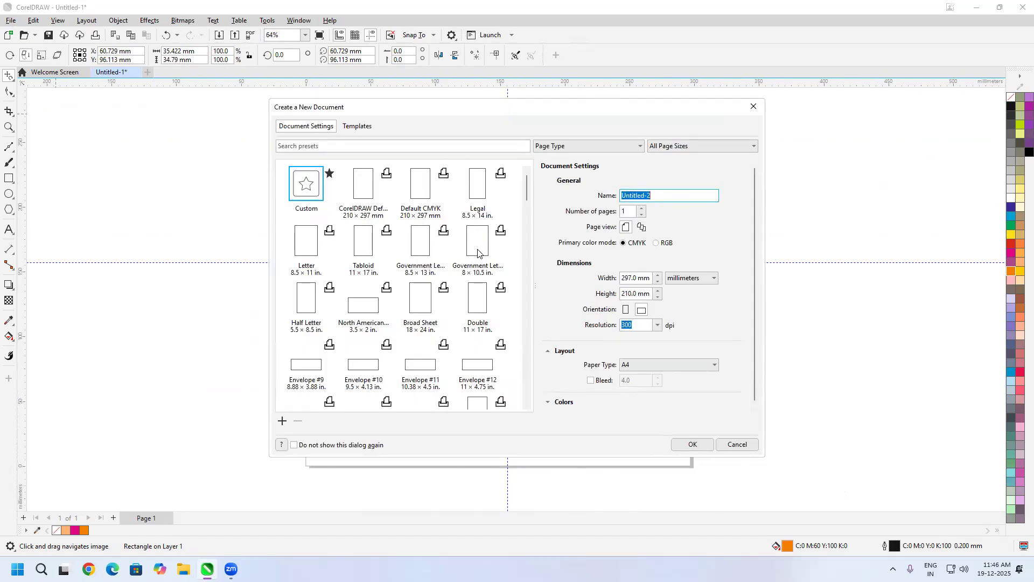
left_click(362, 208)
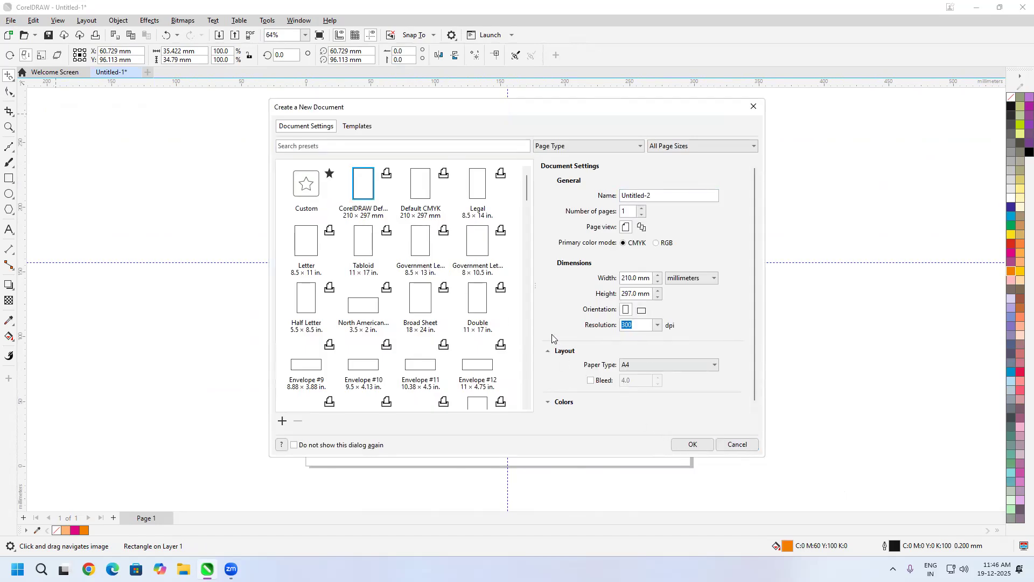
left_click(736, 445)
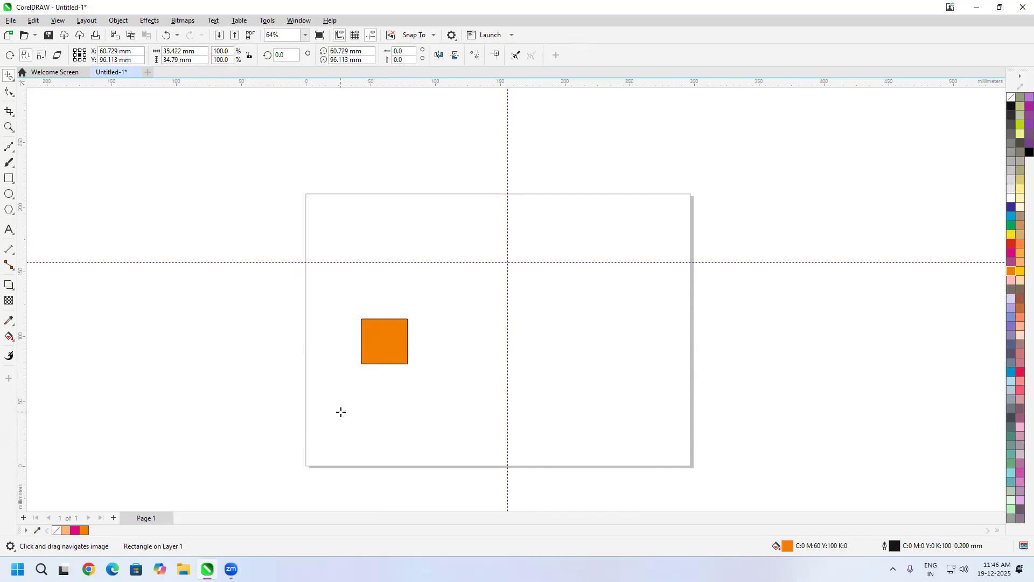
Step: Hide the page border and show it again
left_click(58, 21)
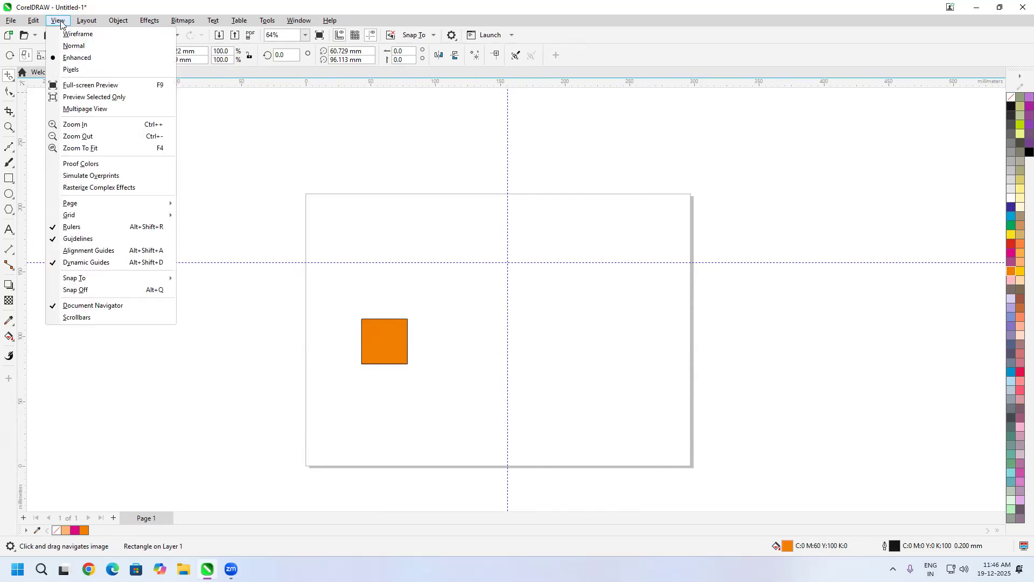
mouse_move(116, 208)
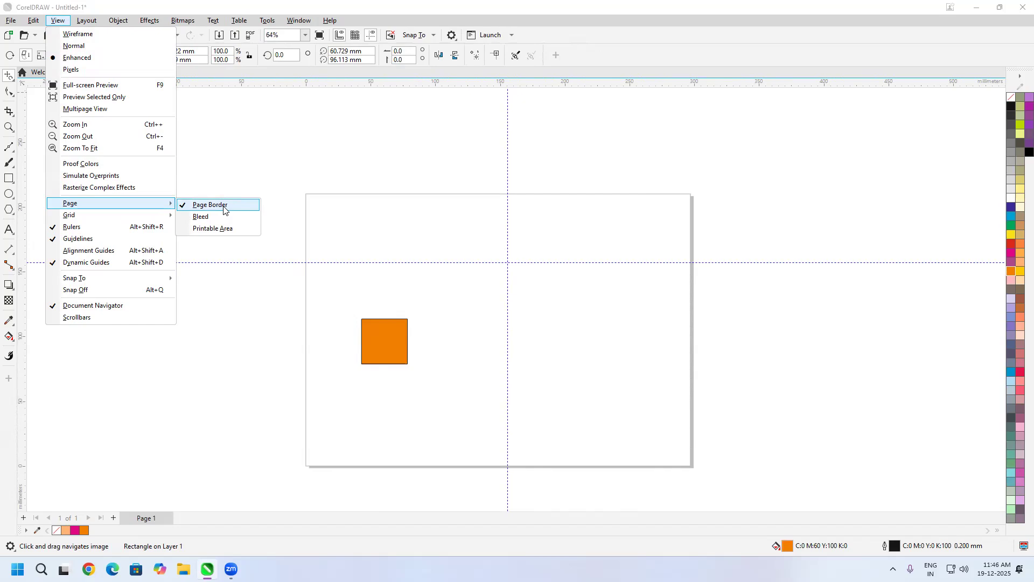
left_click(224, 208)
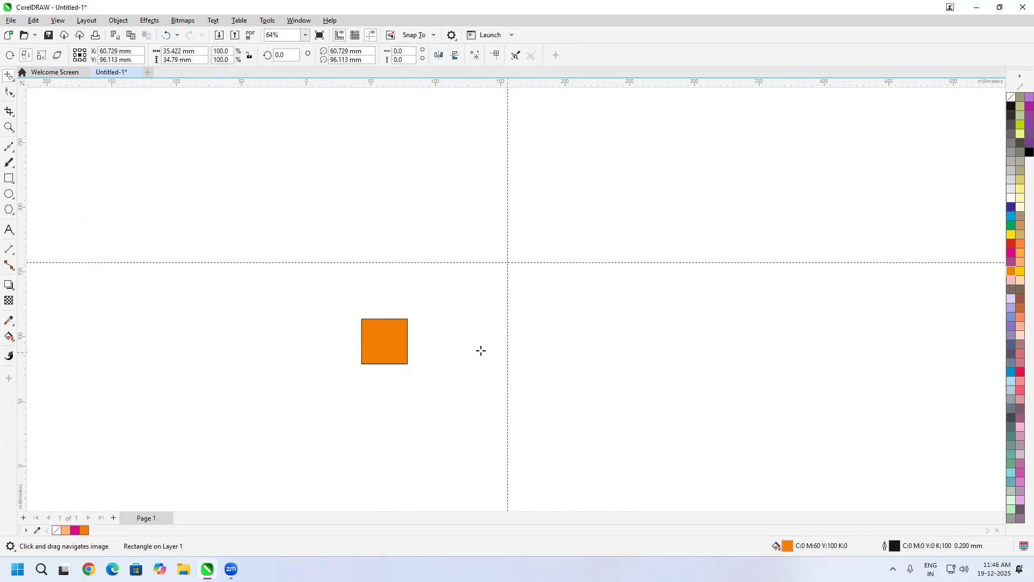
left_click(60, 21)
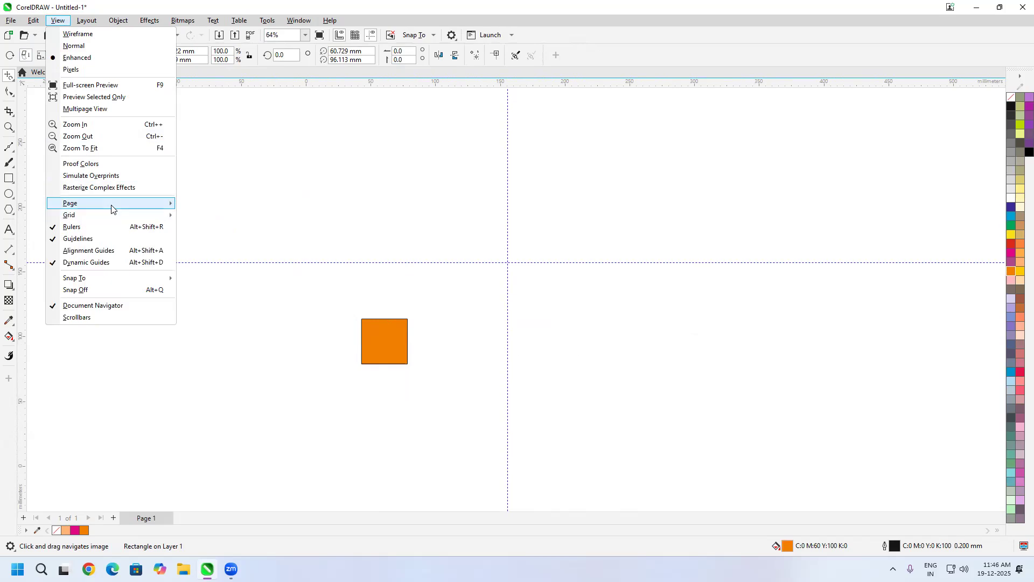
left_click(215, 204)
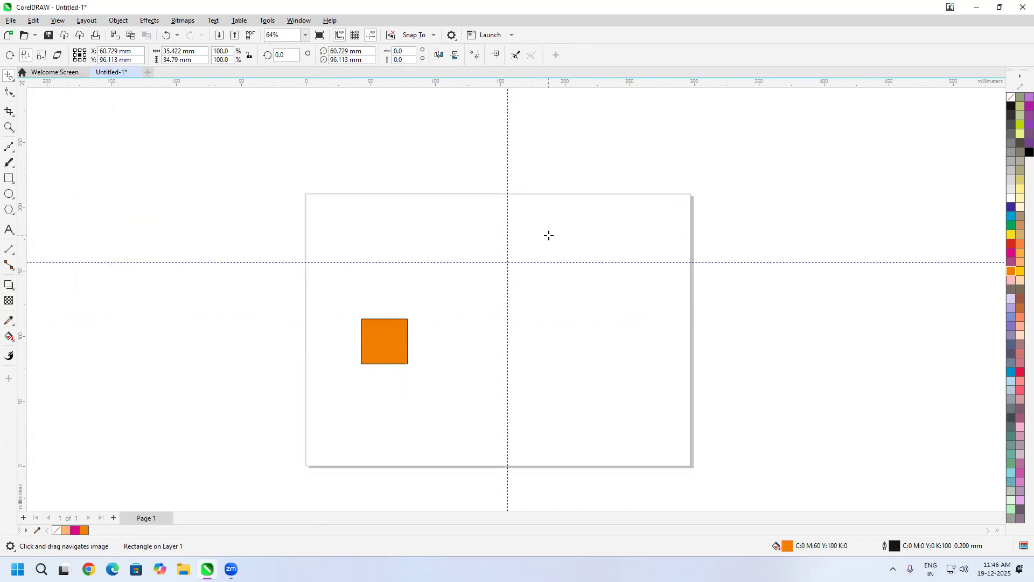
Step: Free-scale the orange square from its lower-left corner to about 58.8 × 57.7 mm, and from its centre to about 25.4 × 130.6 mm
left_click_drag(427, 381, 452, 354)
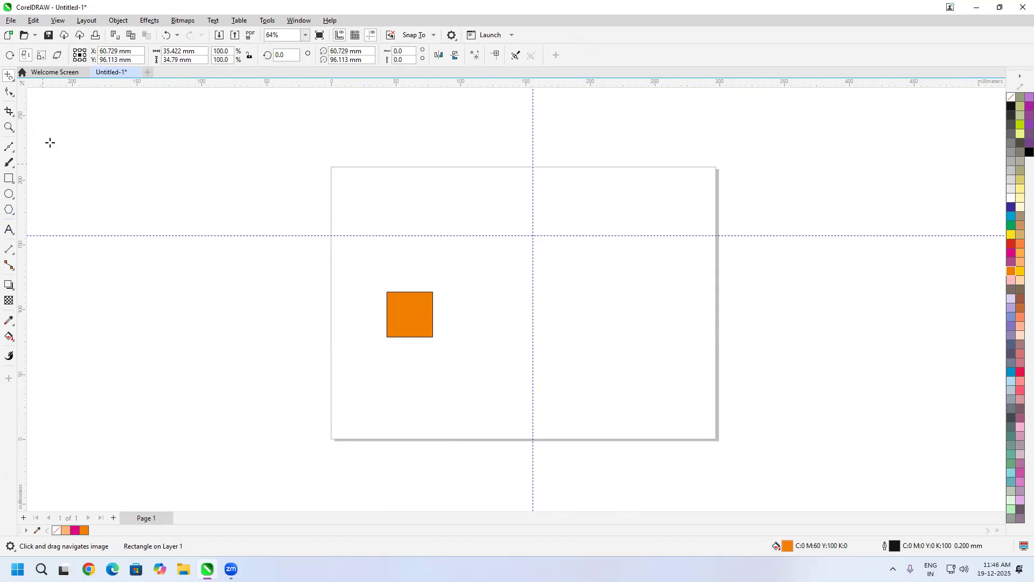
left_click(42, 60)
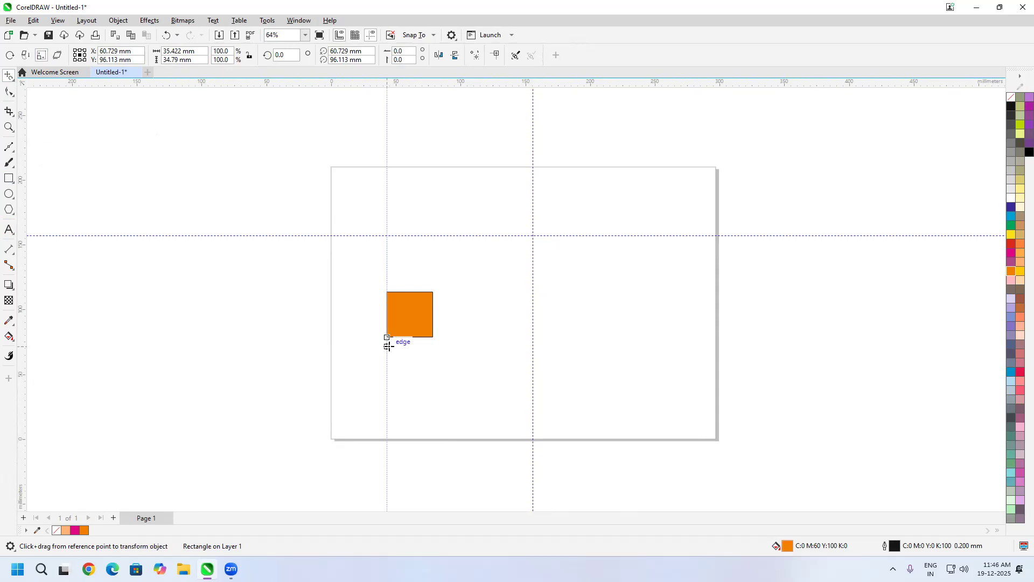
left_click_drag(388, 338, 483, 311)
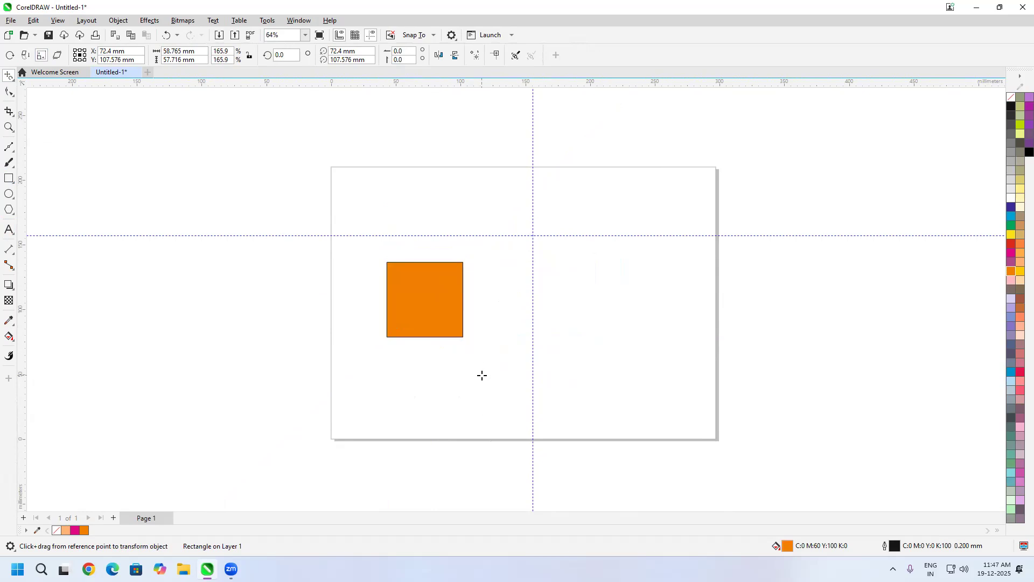
left_click_drag(434, 295, 402, 254)
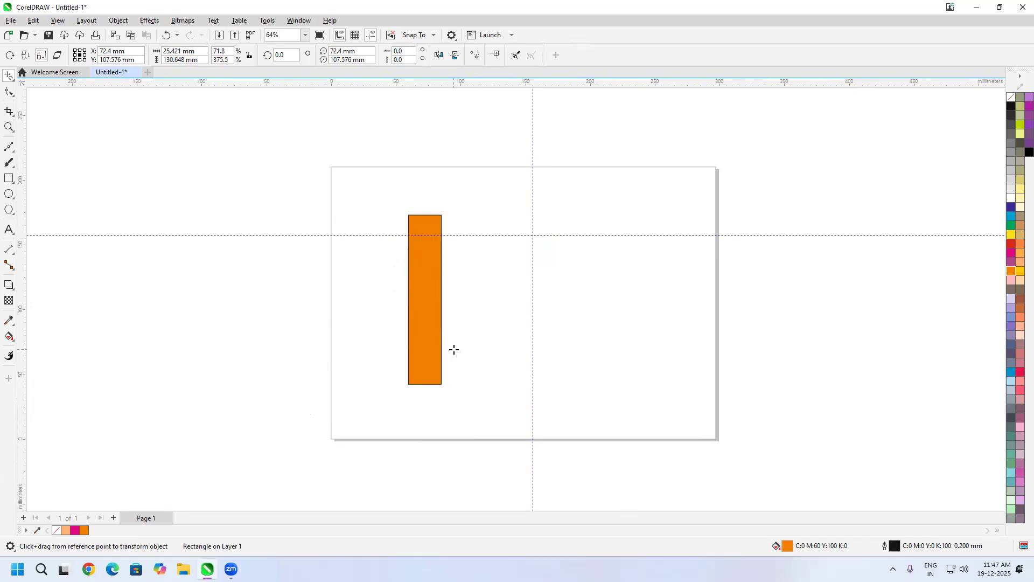
Step: Move the tall orange rectangle toward the vertical guideline with the Pick tool and widen it to about 94.4 mm
left_click(9, 76)
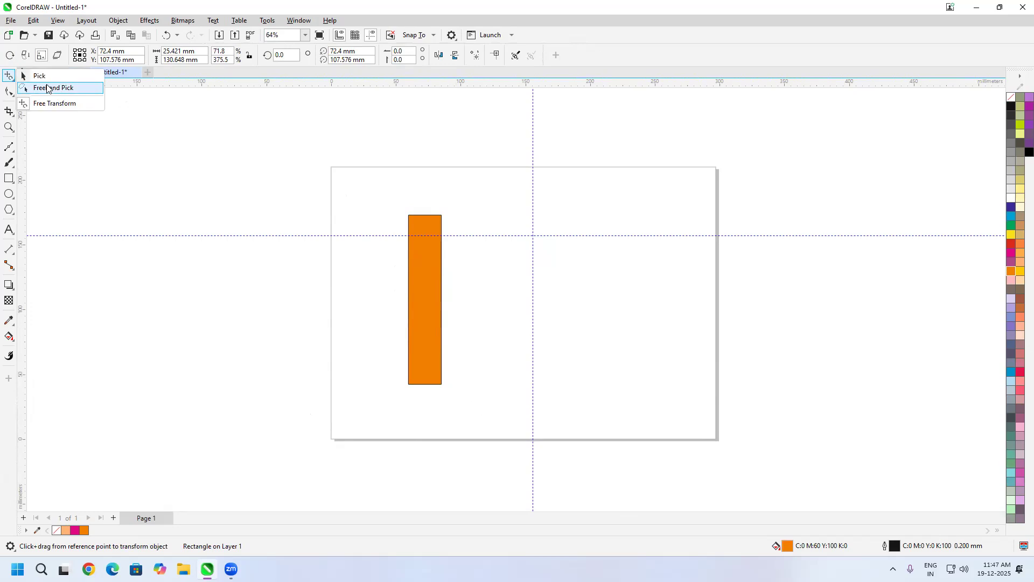
left_click(38, 76)
left_click_drag(431, 306, 539, 305)
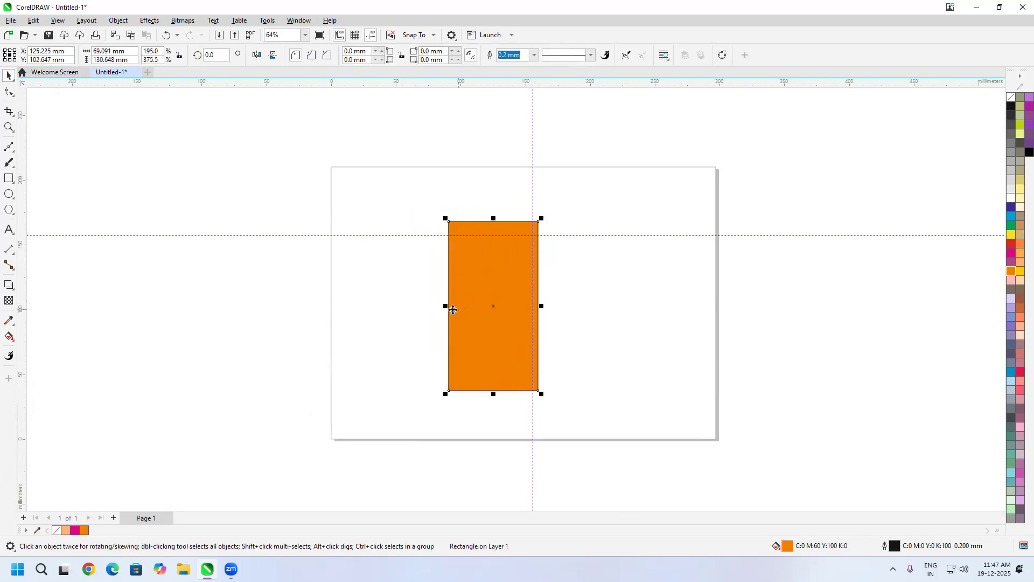
left_click_drag(446, 307, 414, 309)
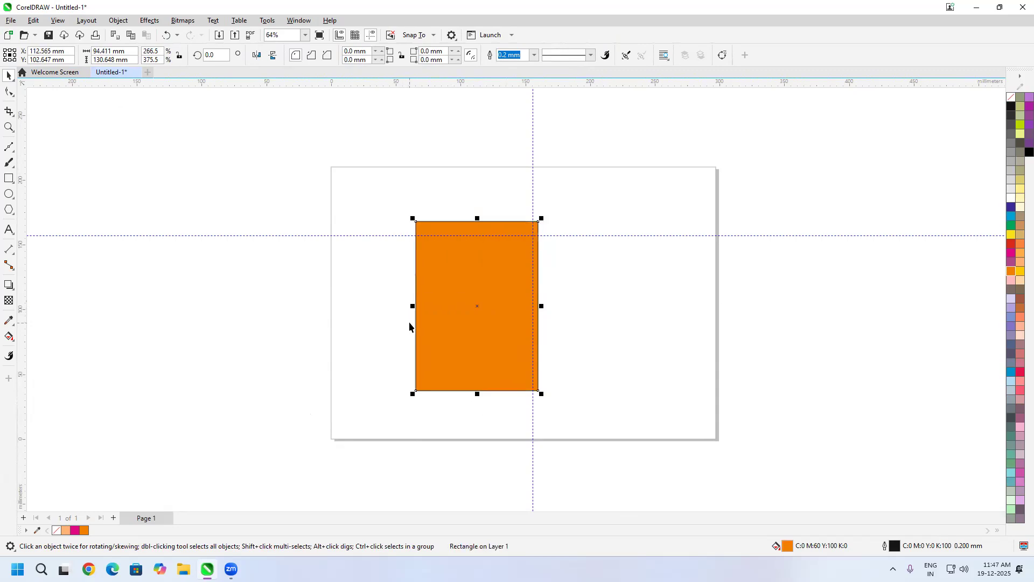
Step: Free-scale a copy of the orange rectangle to about 116.7 × 161.4 mm right of the vertical guideline, and delete that copy
left_click(11, 81)
left_click(54, 102)
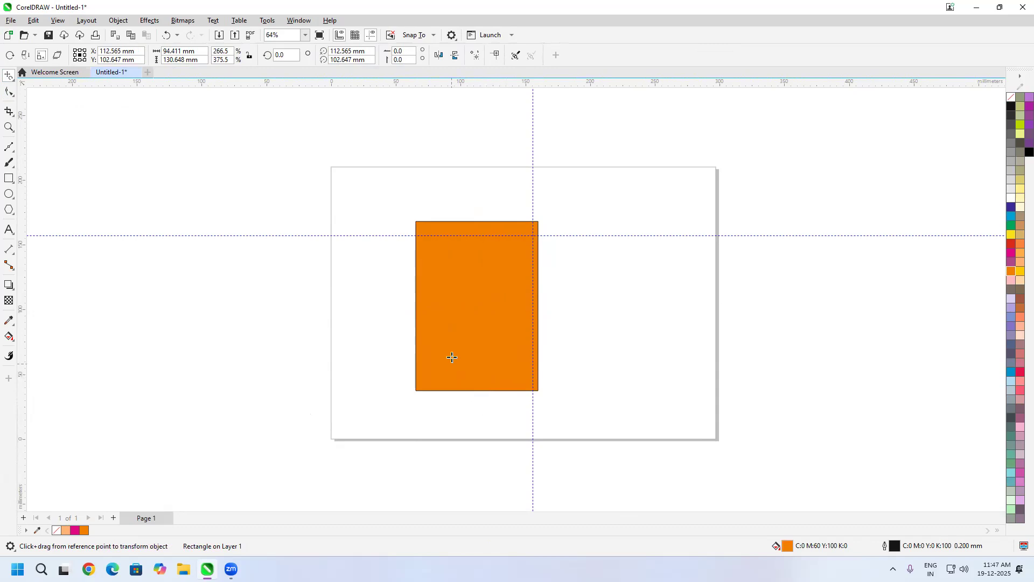
left_click_drag(464, 332, 535, 291)
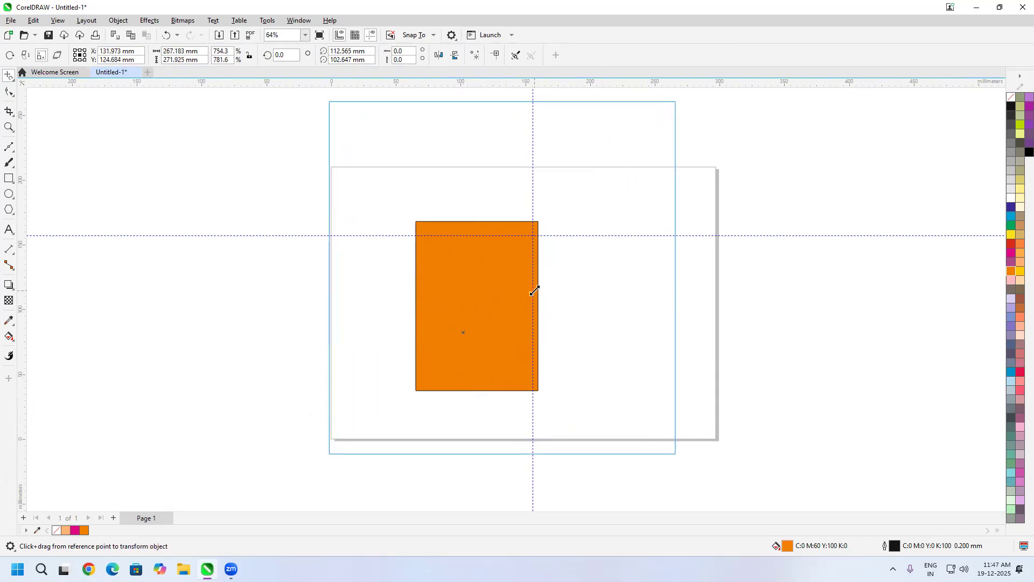
left_click_drag(535, 291, 668, 305)
key("space")
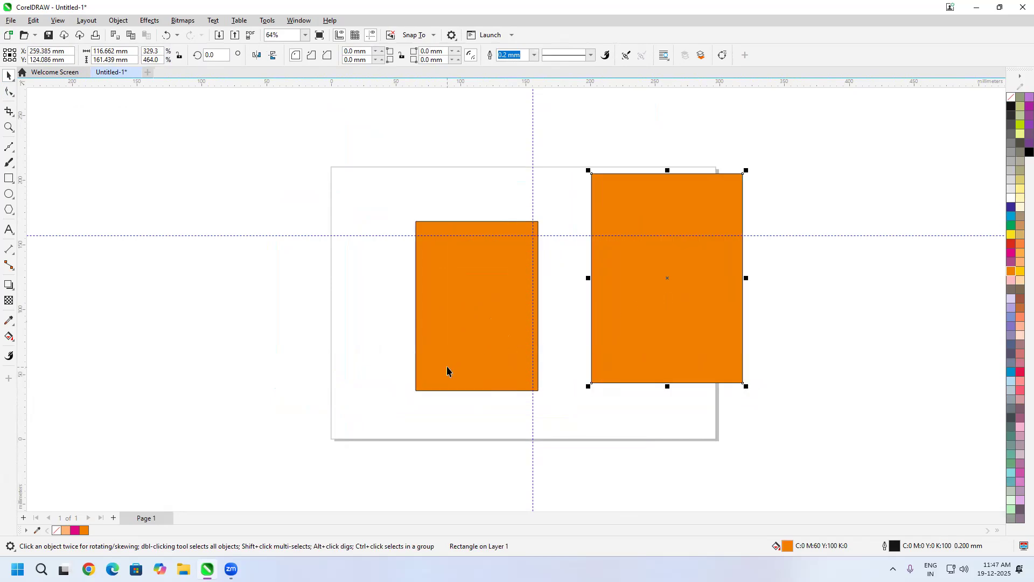
key("Delete")
Step: Move the remaining orange rectangle to the lower-left area of the page, below the horizontal guideline
left_click(466, 296)
left_click_drag(466, 295, 438, 344)
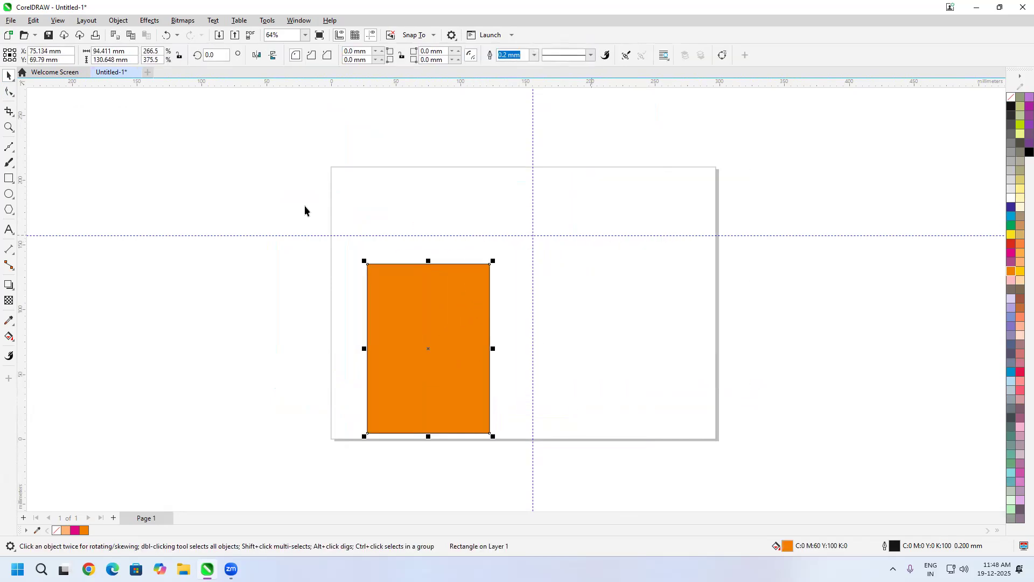
Step: Free-skew the orange rectangle from its centre to about 169.5 × 176 mm with Free Transform, and set its rotation angle to 360 degrees
key("space")
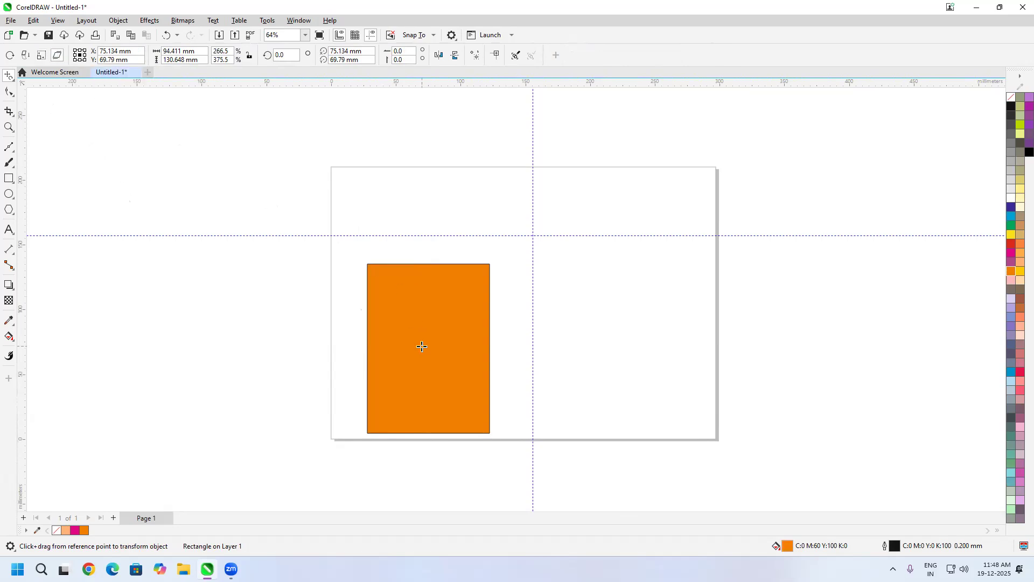
left_click_drag(422, 346, 463, 358)
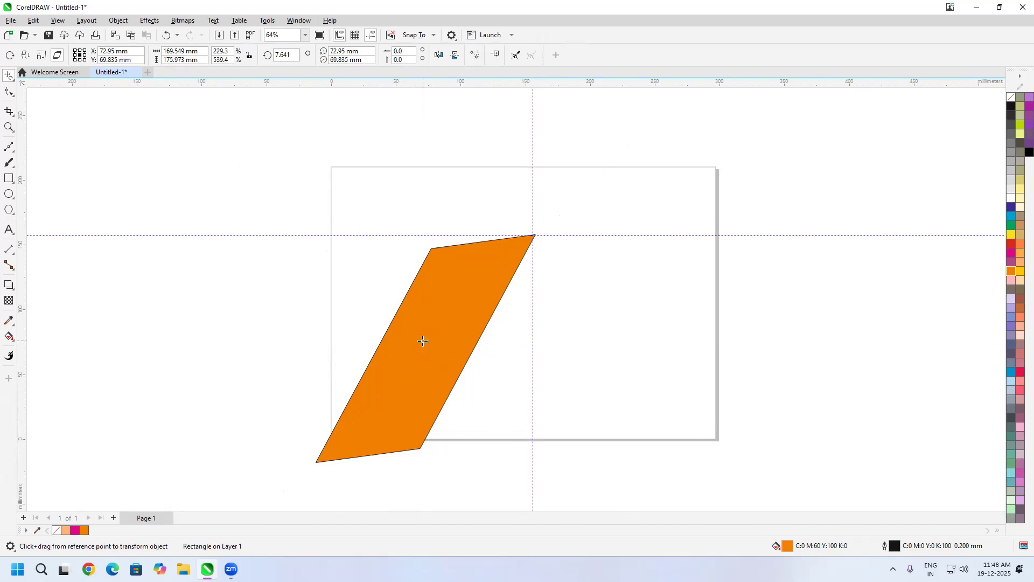
double_click(296, 55)
type("360")
left_click(366, 49)
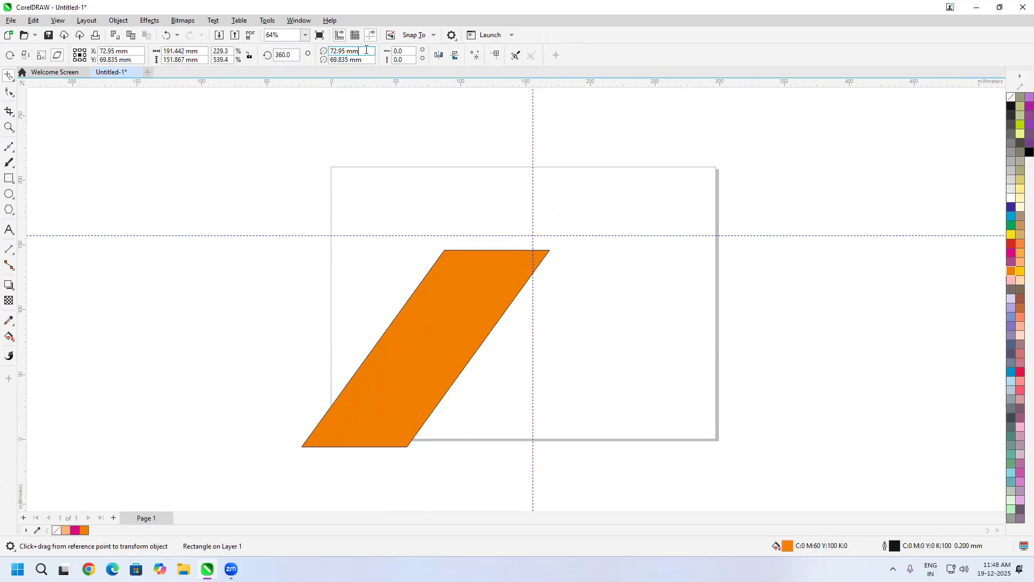
Step: Skew the orange shape horizontally twice, the second time by 50 degrees, and set the object origin to bottom centre
double_click(406, 51)
type("10")
key("Return")
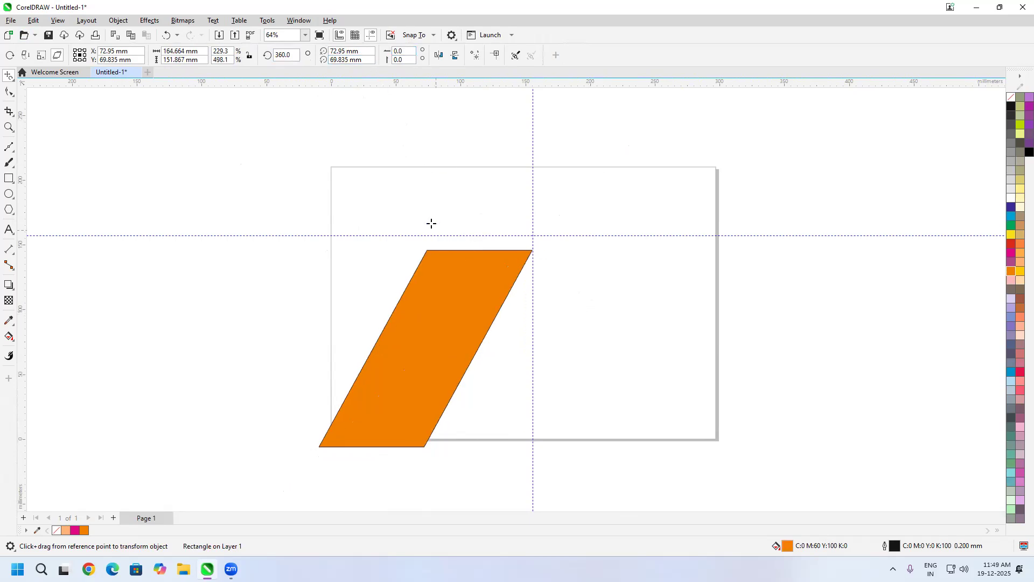
left_click(402, 59)
key("shift+Tab")
type("50")
key("Return")
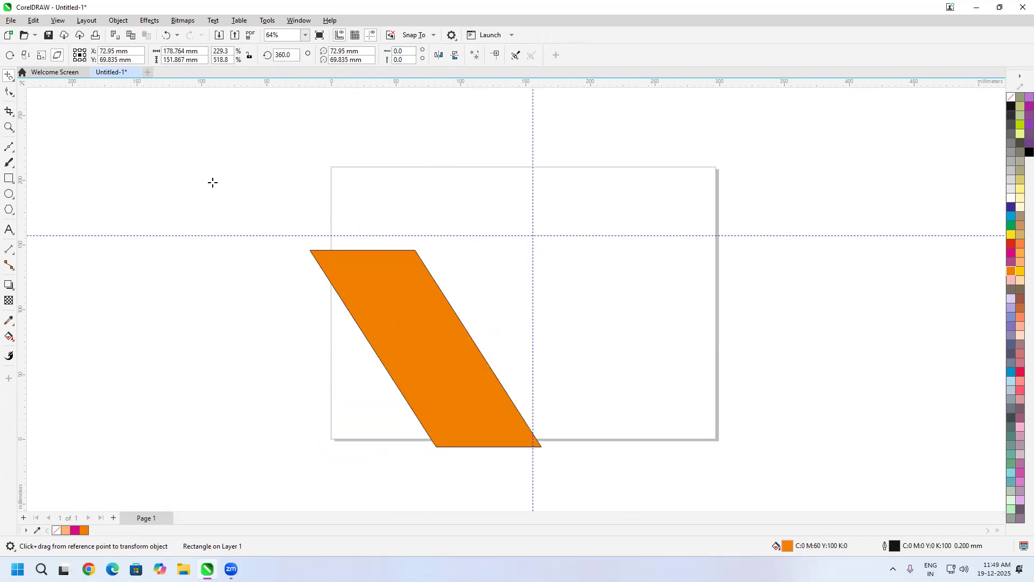
left_click(80, 59)
double_click(403, 51)
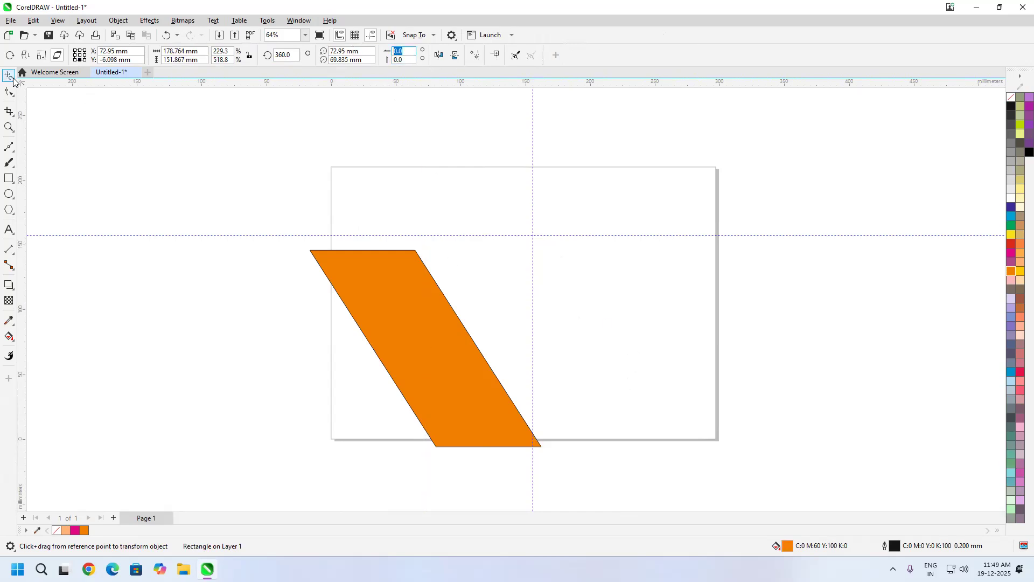
Step: Delete the skewed orange shape and both guidelines
key("space")
left_click_drag(126, 140, 134, 212)
left_click(11, 79)
left_click(31, 78)
left_click_drag(443, 393, 443, 347)
key("Delete")
left_click_drag(444, 467, 431, 367)
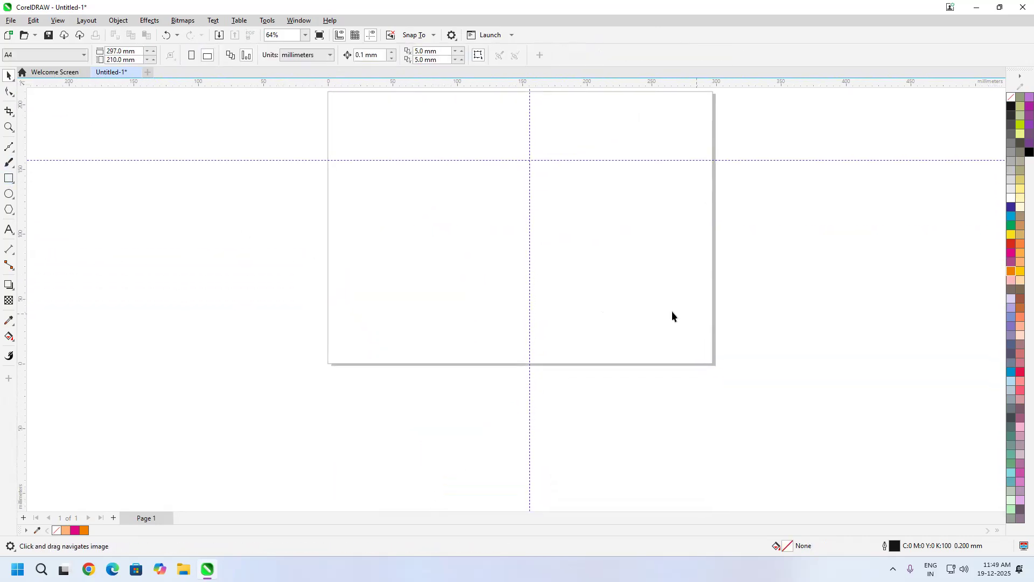
left_click(530, 277)
key("Delete")
left_click(530, 160)
key("Delete")
Step: Draw a rectangle about 53.7 × 71.5 mm near the middle of the page and fill it with magenta
left_click(13, 179)
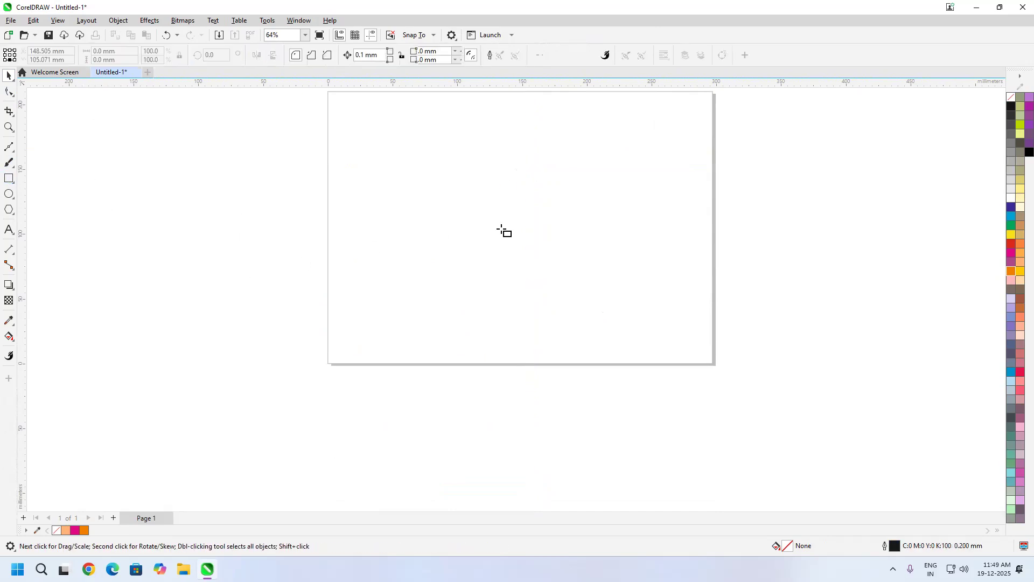
mouse_move(478, 176)
left_mouse_down()
mouse_move(535, 267)
mouse_move(549, 270)
left_mouse_up()
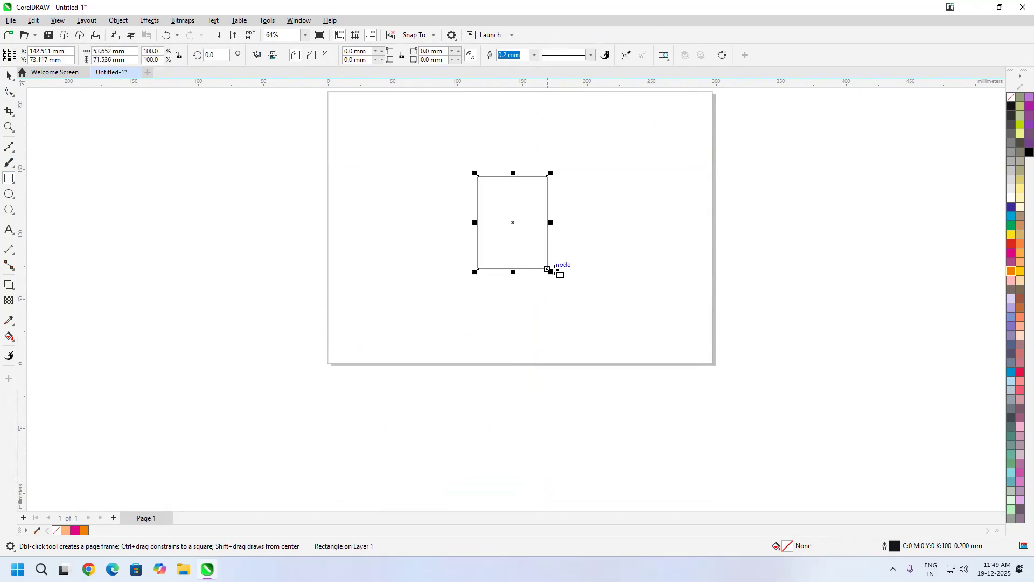
left_click(1011, 252)
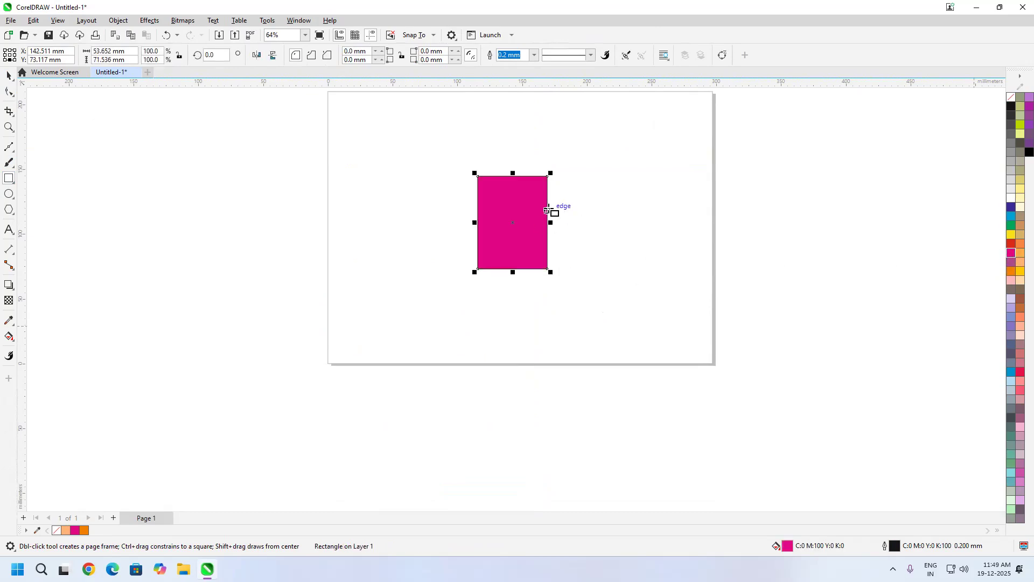
Step: Skew the magenta rectangle horizontally by 25 degrees with Free Transform
scroll(501, 313, "up", 2)
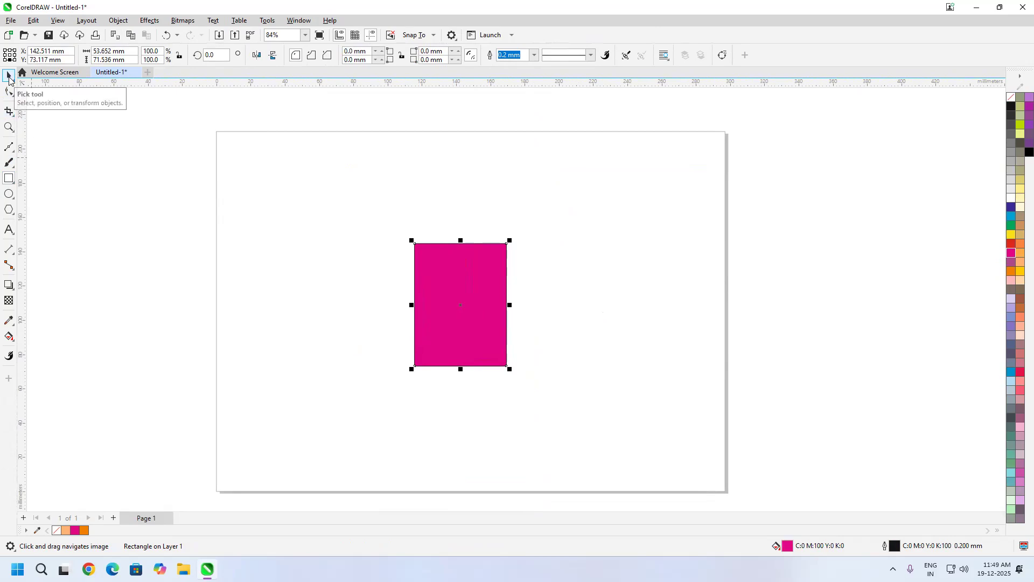
left_click(10, 78)
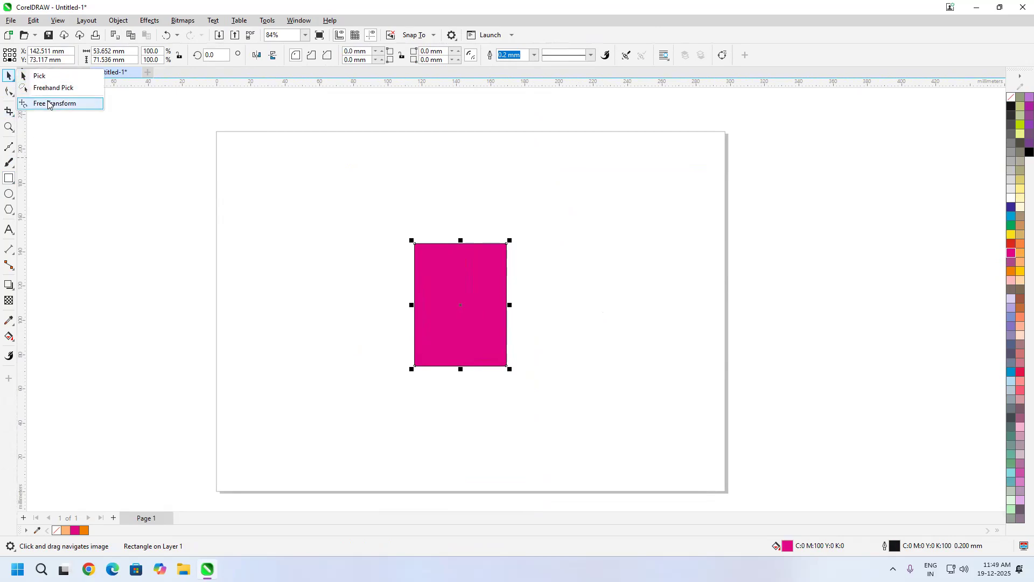
left_click(48, 103)
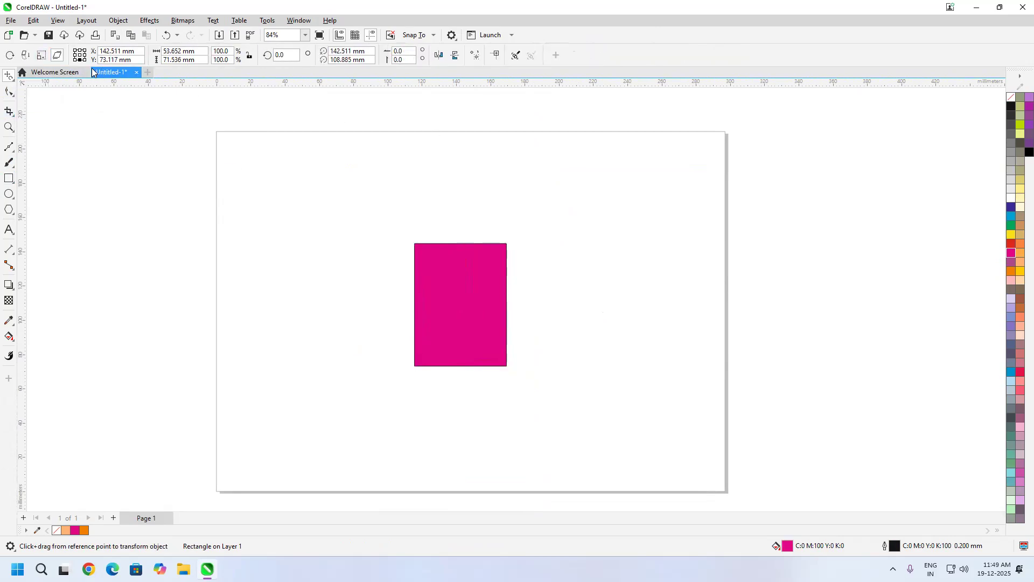
left_click(407, 50)
type("25")
key("Return")
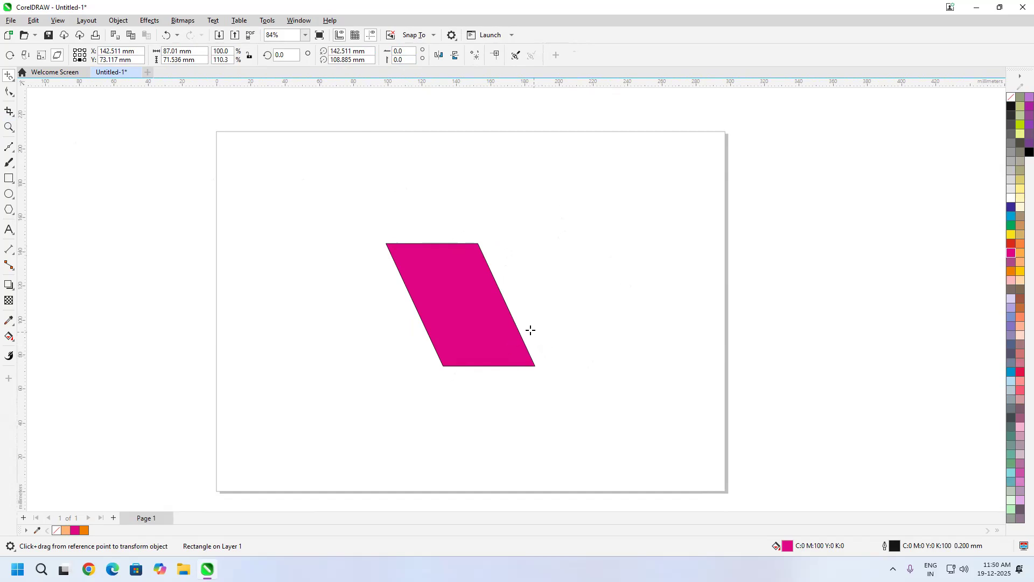
Step: Free-skew the magenta shape by hand from points below it, and undo the skews and the magenta fill
left_click_drag(481, 366, 469, 275)
left_click_drag(418, 408, 382, 338)
key("ctrl+z")
key("ctrl+z")
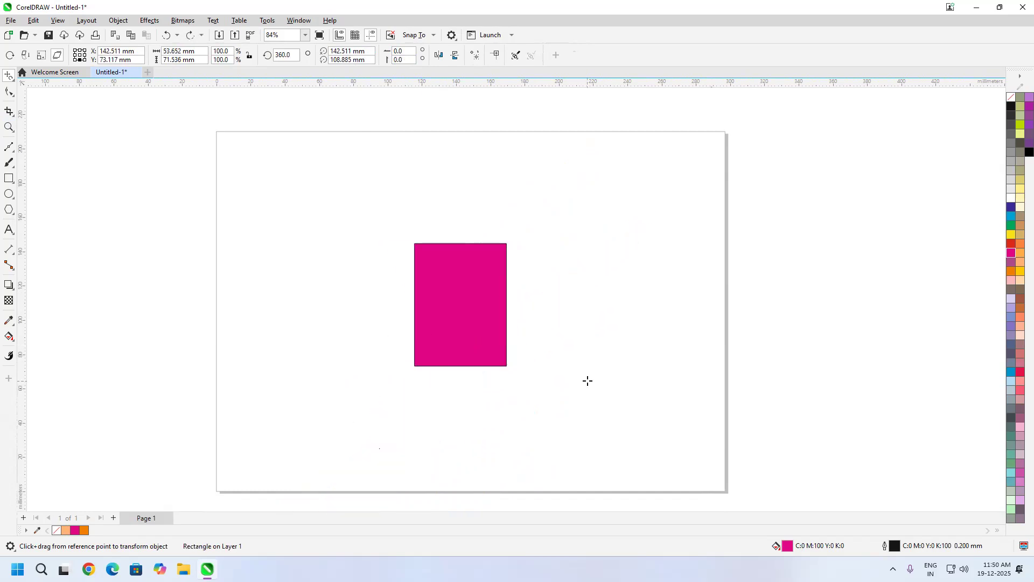
key("ctrl+z")
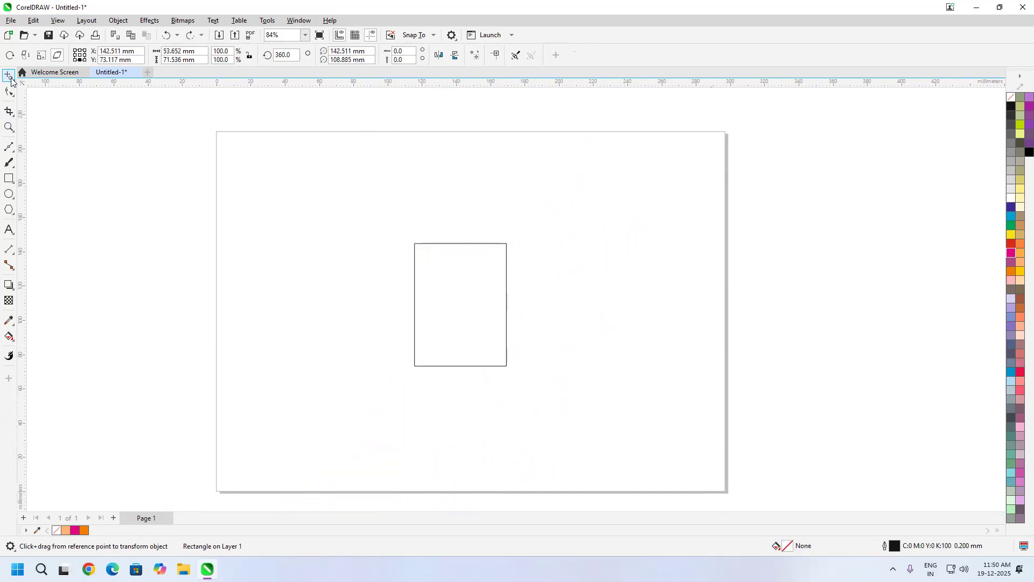
Step: Scale the rectangle down to about 15 × 20 mm, move it toward the page's left side, and repeat copies upward into a column of five
left_click(461, 243)
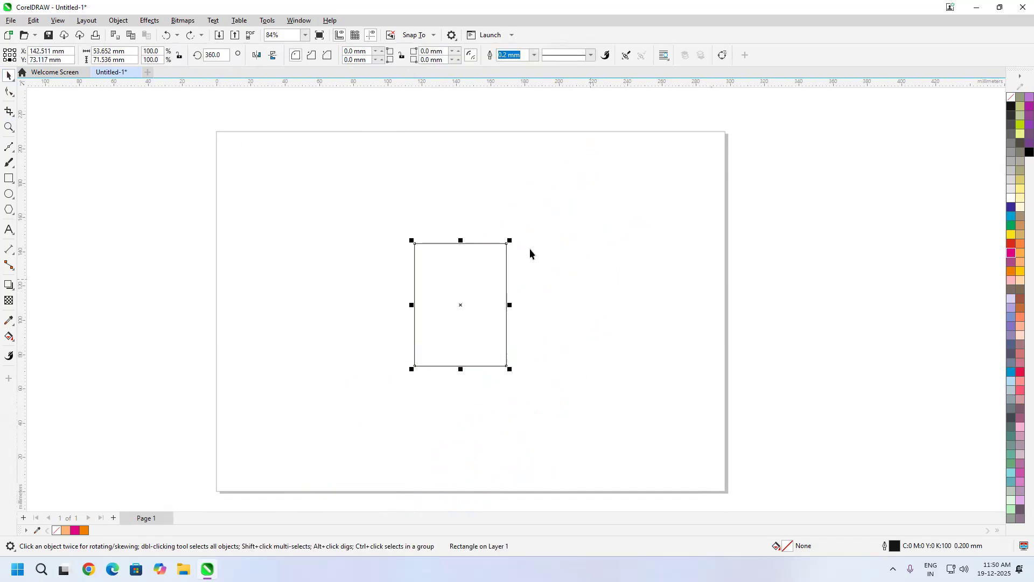
left_click_drag(513, 237, 326, 301)
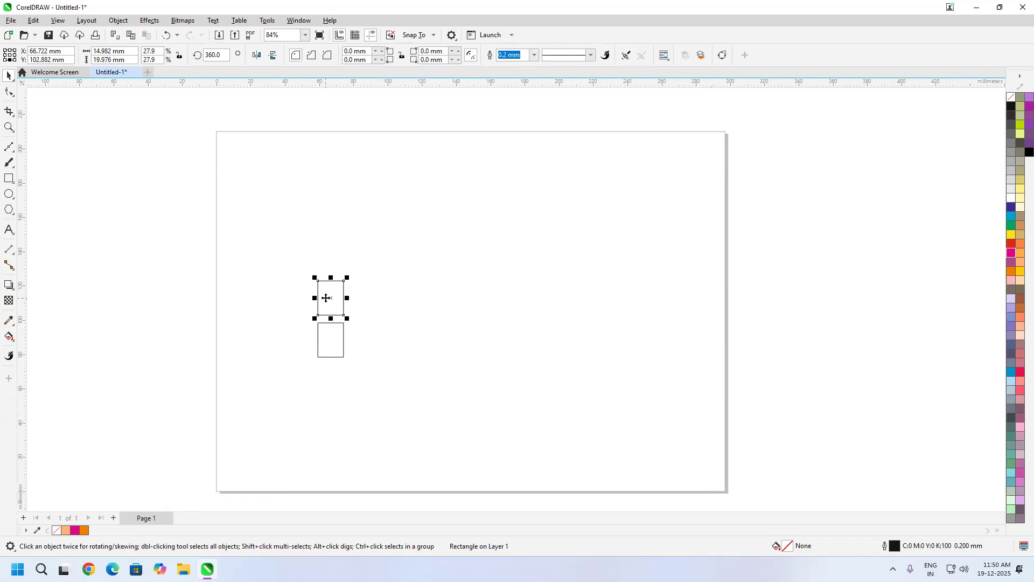
key("ctrl+r")
Step: Copy the column of five rectangles to the right and repeat the duplication until there are eight evenly spaced columns
key("ctrl+r")
key("ctrl+r")
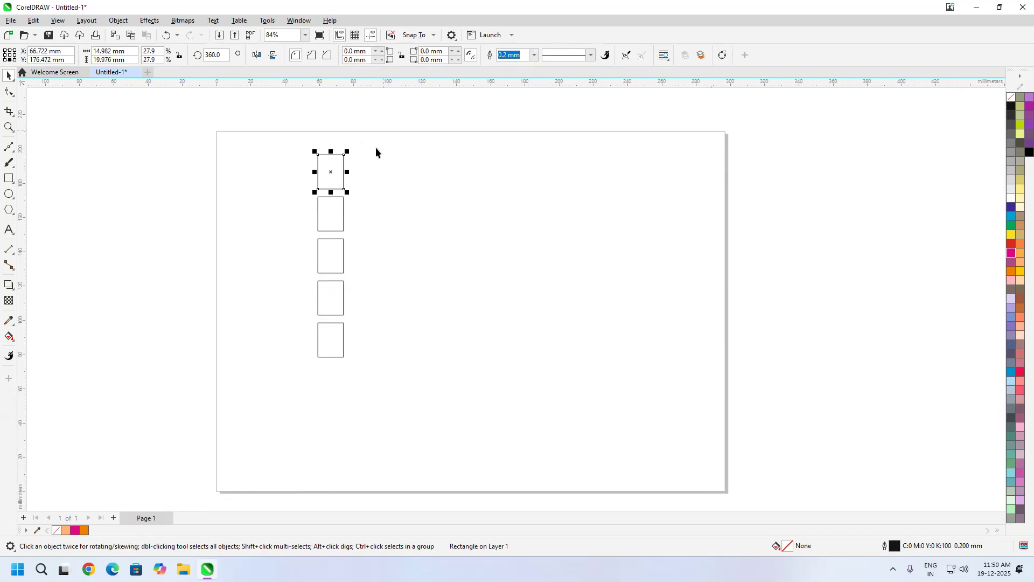
left_click_drag(330, 256, 365, 259)
key("ctrl+r")
key("ctrl+r")
key("ctrl+r")
key("ctrl+r")
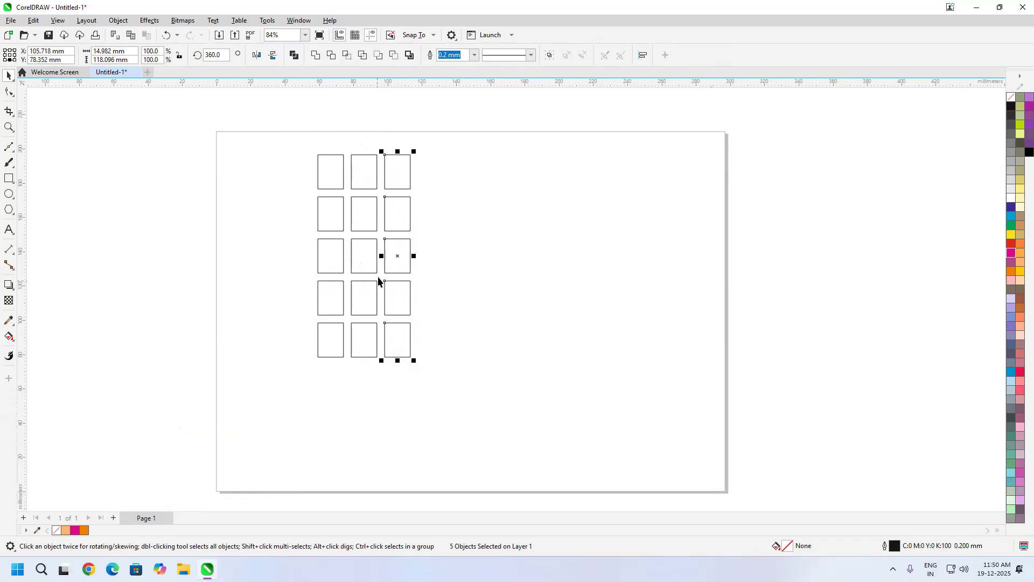
key("ctrl+r")
key("ctrl+r")
Step: Fill all the rectangles in the grid with blue (C100 M100 Y0 K0) and group them
left_click_drag(628, 121, 65, 444)
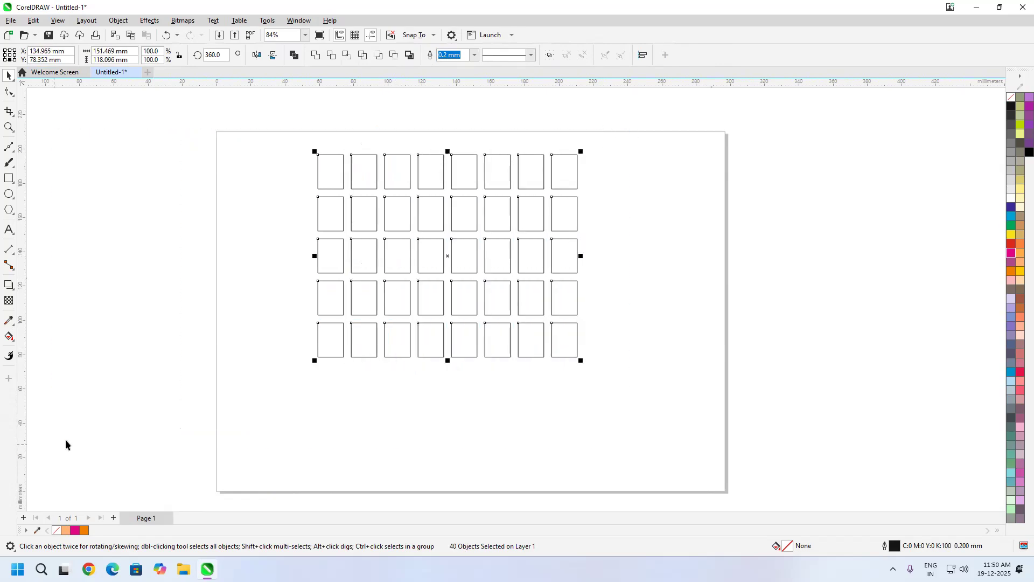
left_click(1011, 209)
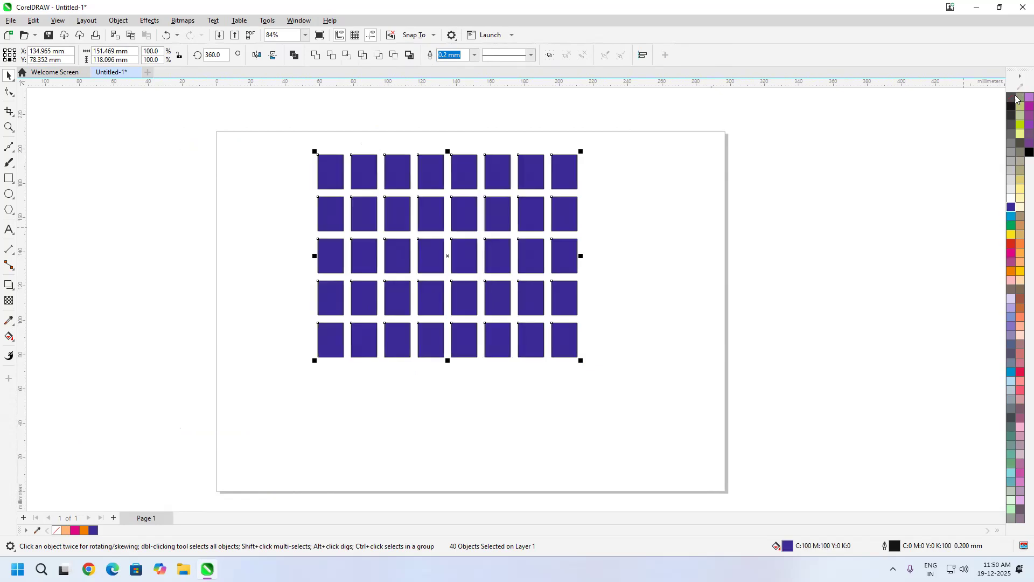
left_click_drag(651, 132, 260, 435)
key("ctrl+g")
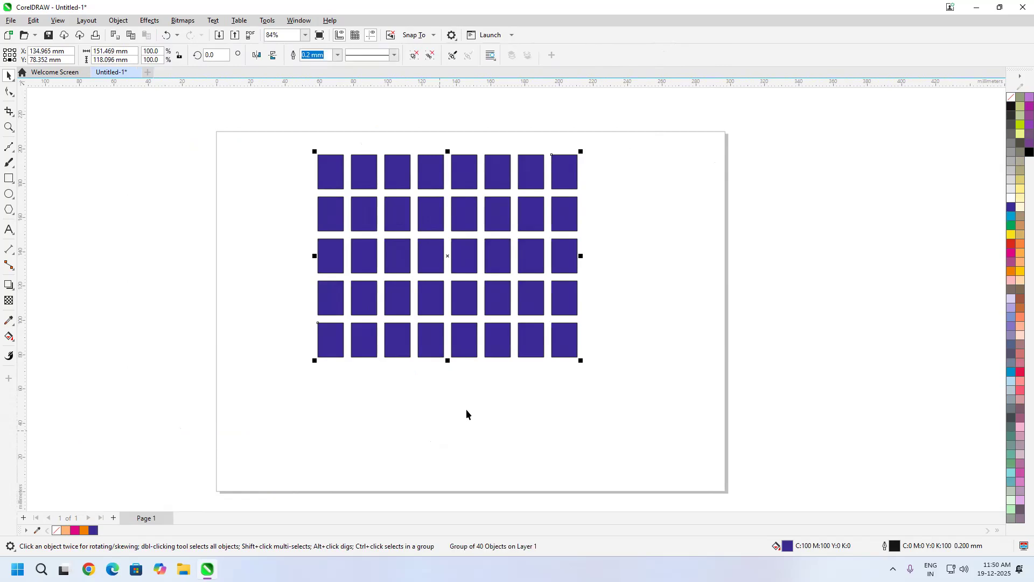
Step: Move the blue grid toward the page centre and free-skew it from its middle, and again from its lower-left corner to about 131.4 × 241.8 mm
left_click_drag(456, 264, 471, 337)
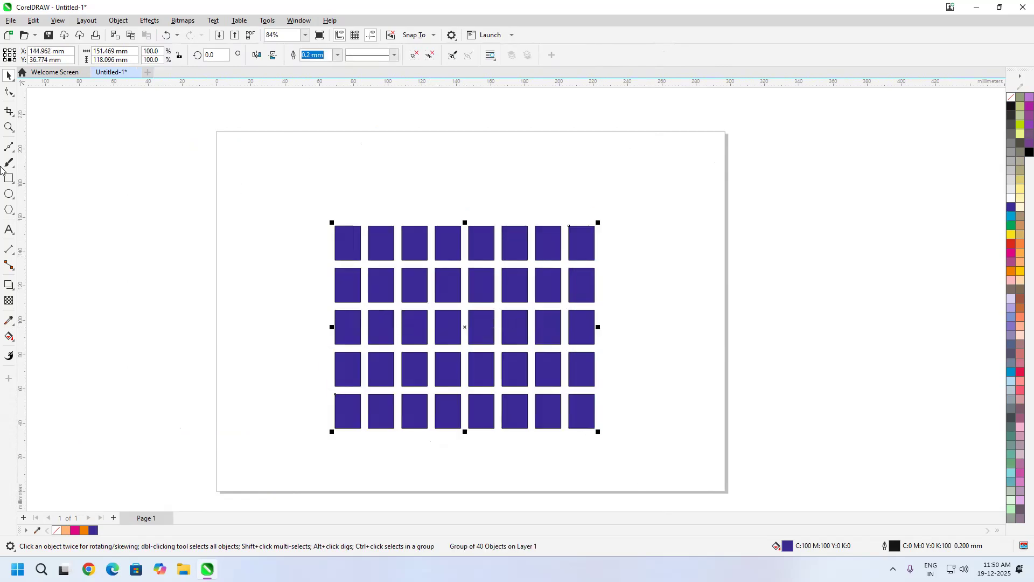
left_click(12, 79)
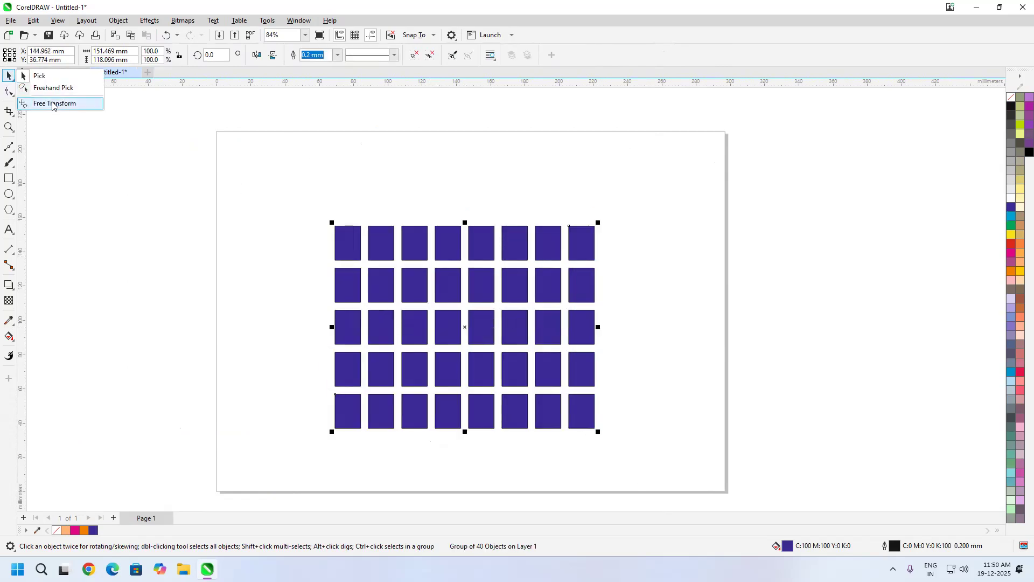
left_click(54, 103)
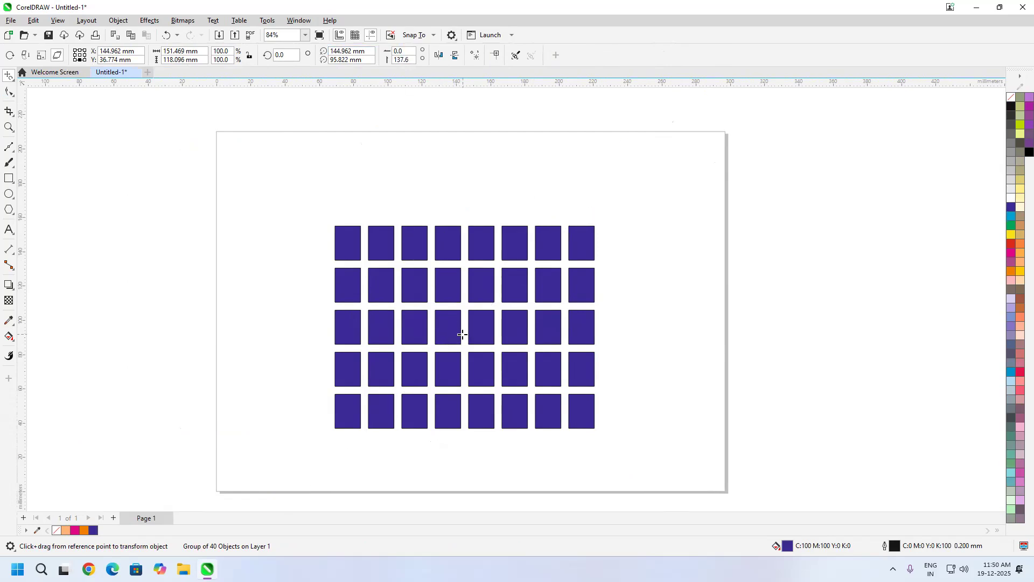
left_click_drag(462, 334, 491, 326)
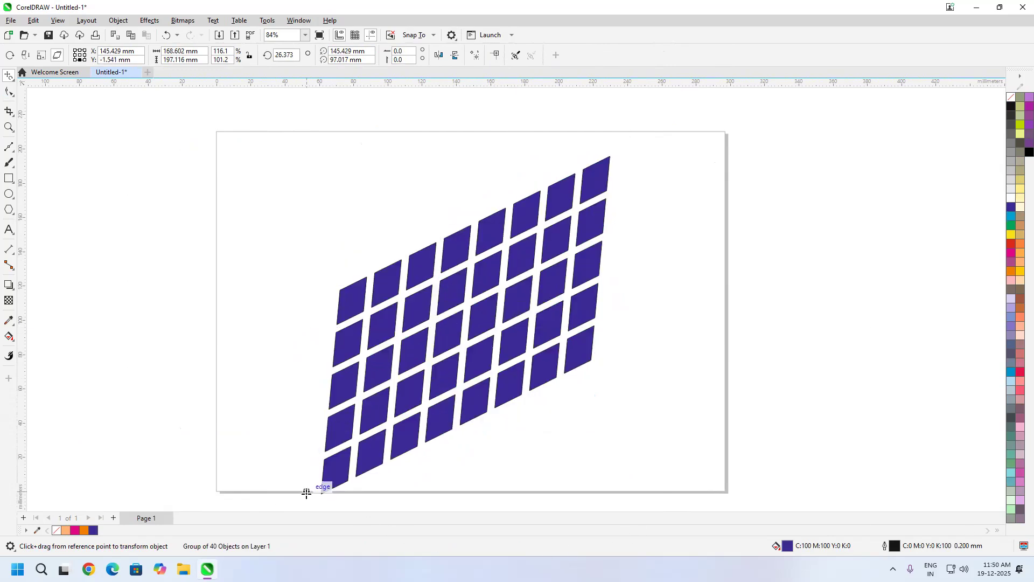
left_click_drag(338, 488, 308, 354)
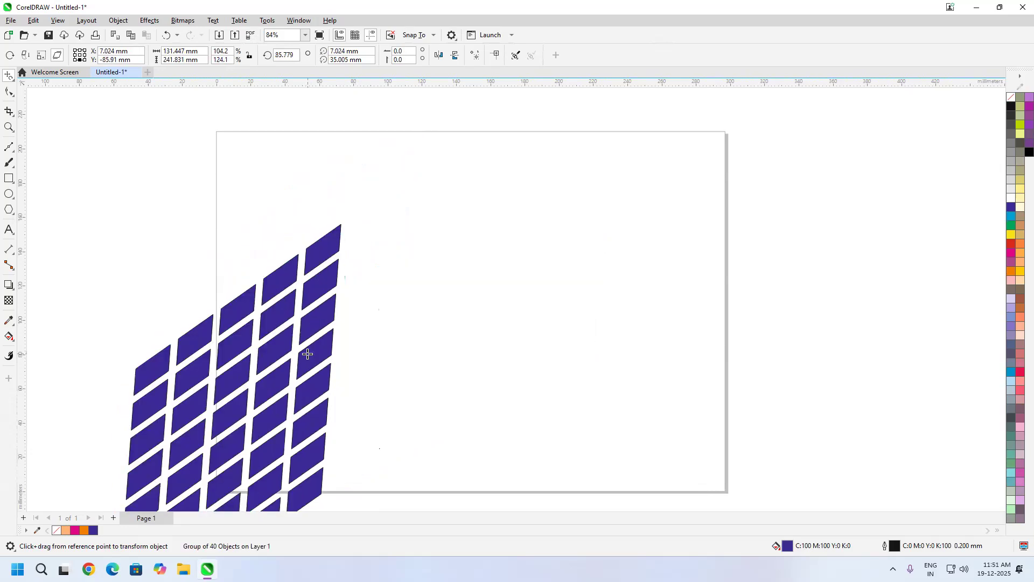
Step: Move the skewed blue grid over the page with the Pick tool, and undo that move
left_click(12, 80)
left_click(43, 76)
scroll(433, 239, "down", 2)
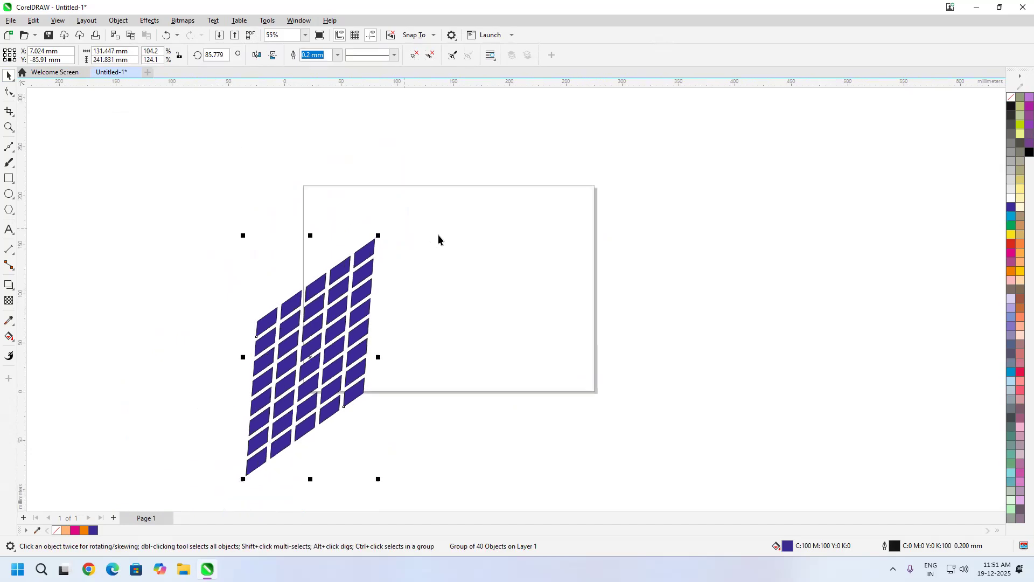
left_click_drag(320, 342, 503, 300)
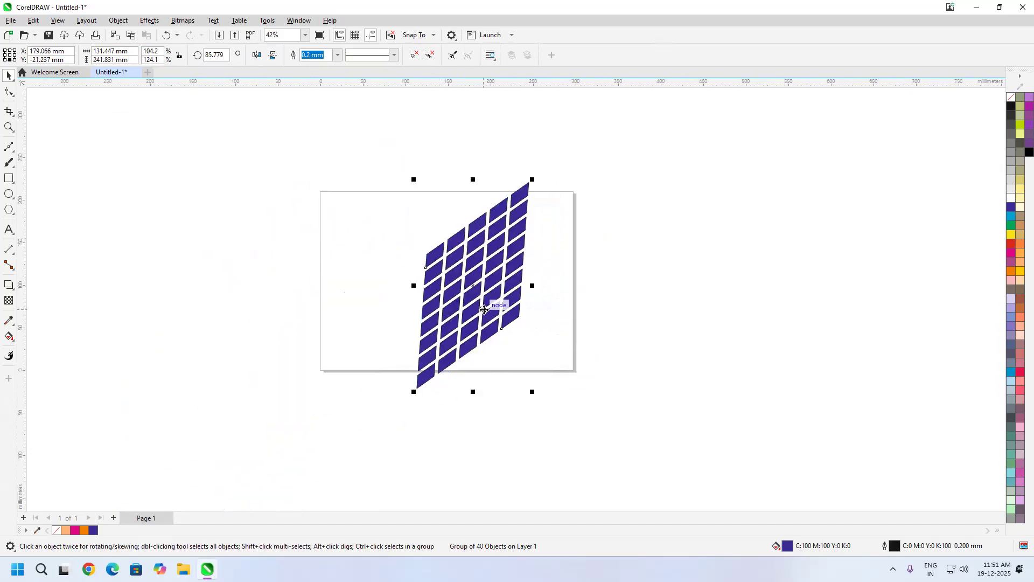
scroll(500, 284, "down", 1)
scroll(503, 264, "up", 1)
left_click_drag(572, 272, 531, 277)
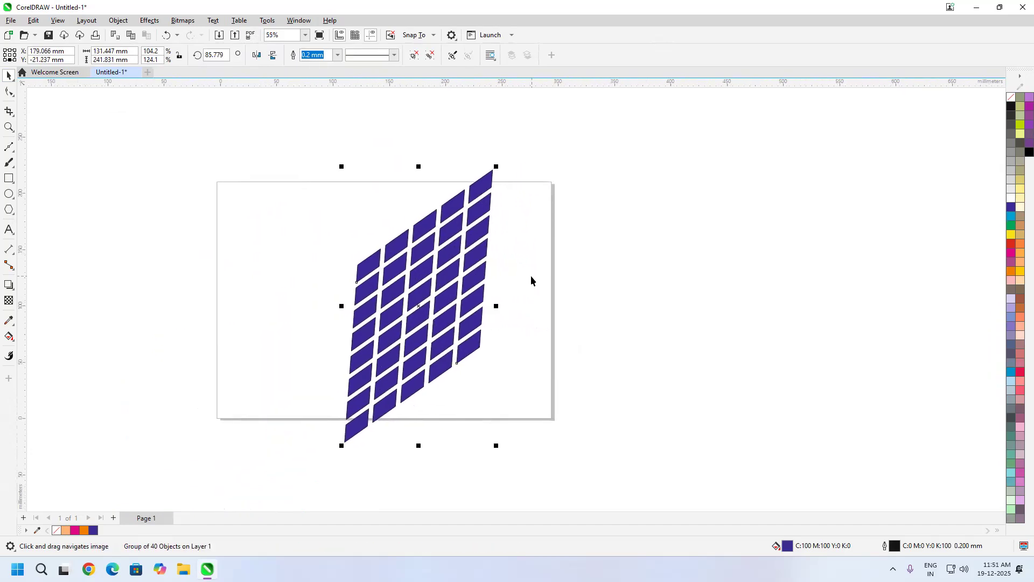
key("ctrl+z")
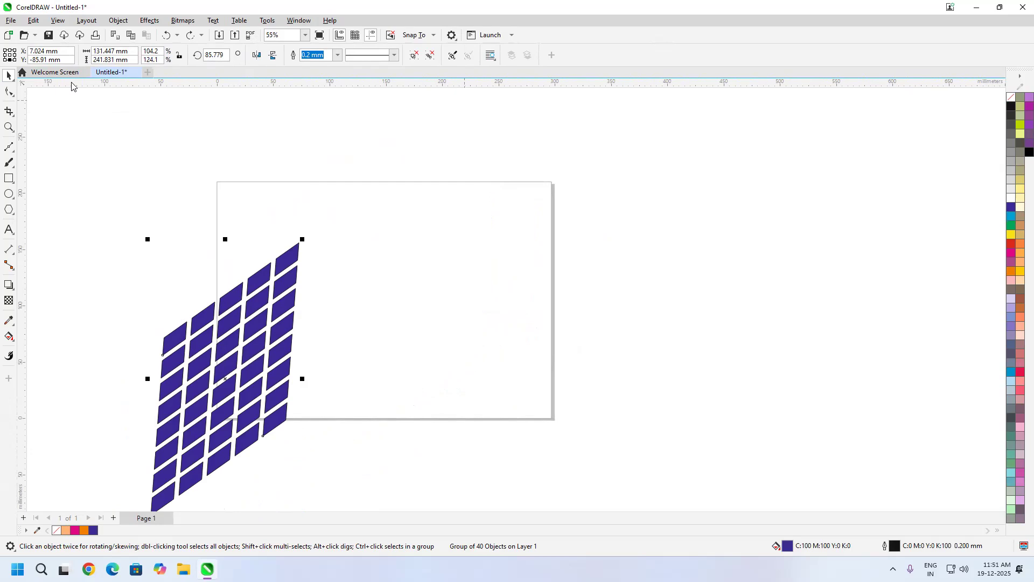
Step: Delete the skewed blue grid group to clear the page
left_click(370, 276)
left_click_drag(350, 206, 76, 498)
key("Delete")
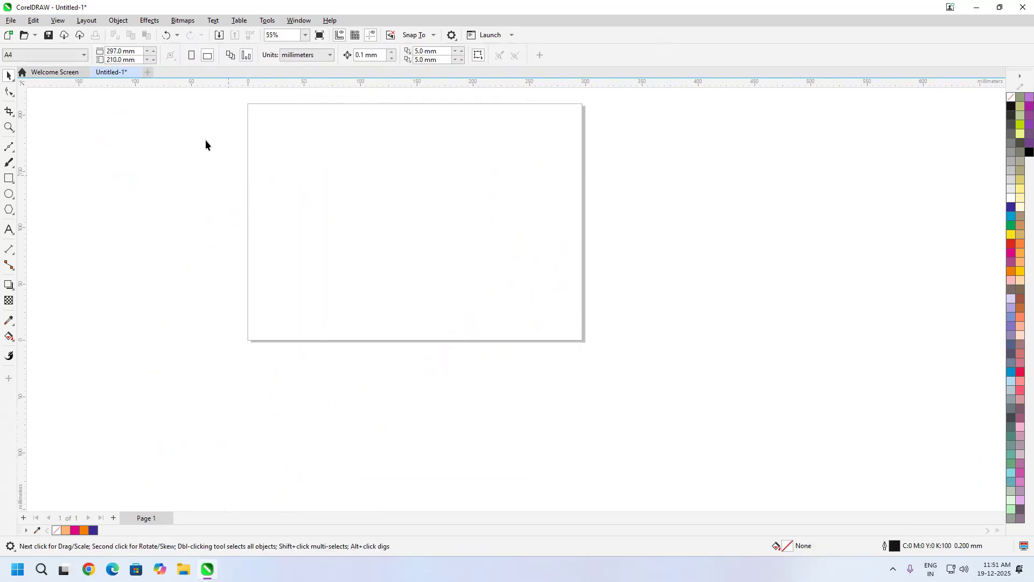
Step: Look through the available shape-editing tools and the line and curve drawing tools
left_click(10, 98)
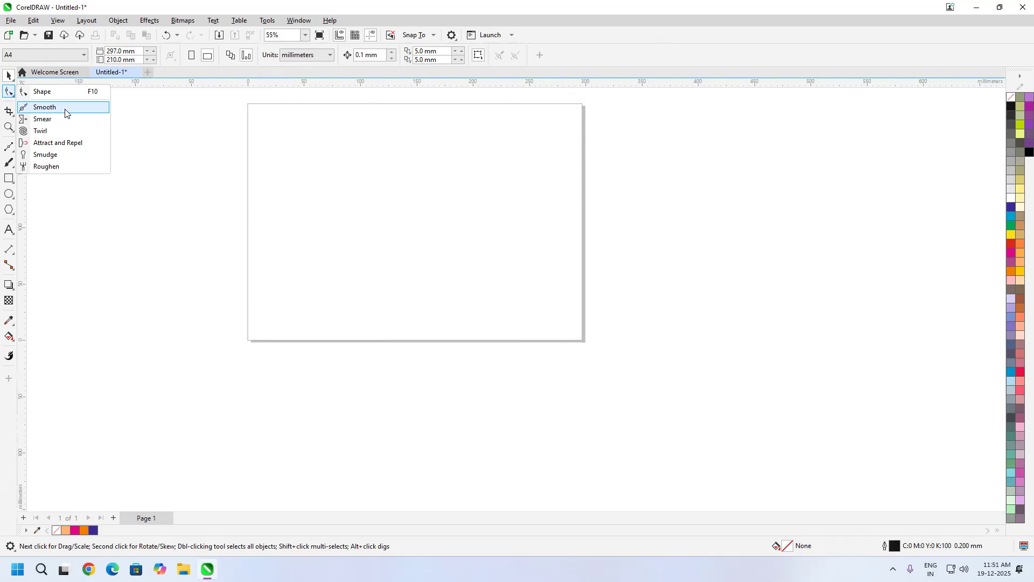
left_click(116, 226)
left_click(12, 150)
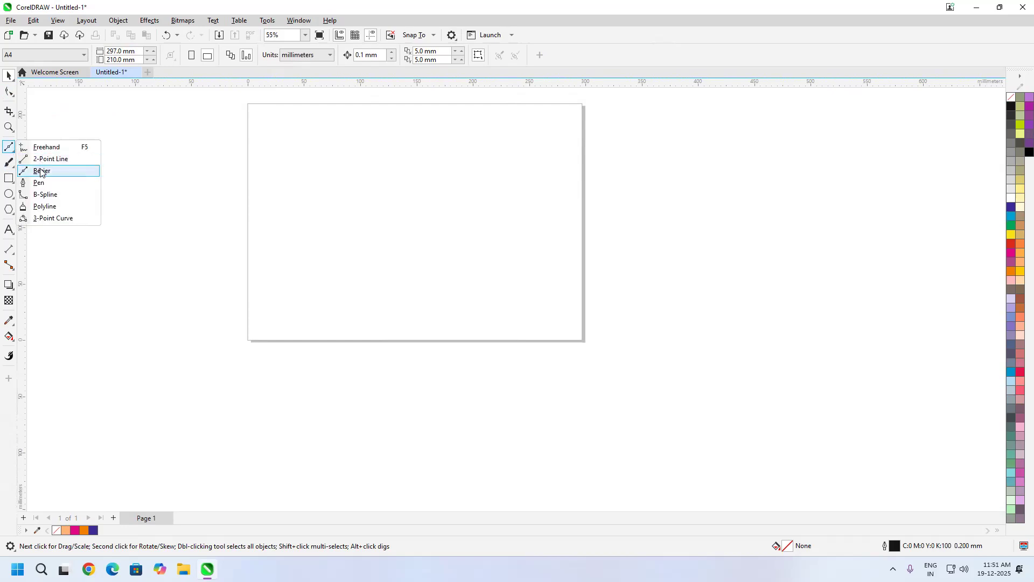
Step: Draw a closed Bézier shape on the page with a zigzag top of straight segments and a curved right side and base
left_click(40, 170)
left_click(294, 250)
left_click(321, 203)
left_click(364, 256)
left_click(399, 196)
left_click(443, 250)
left_click(506, 217)
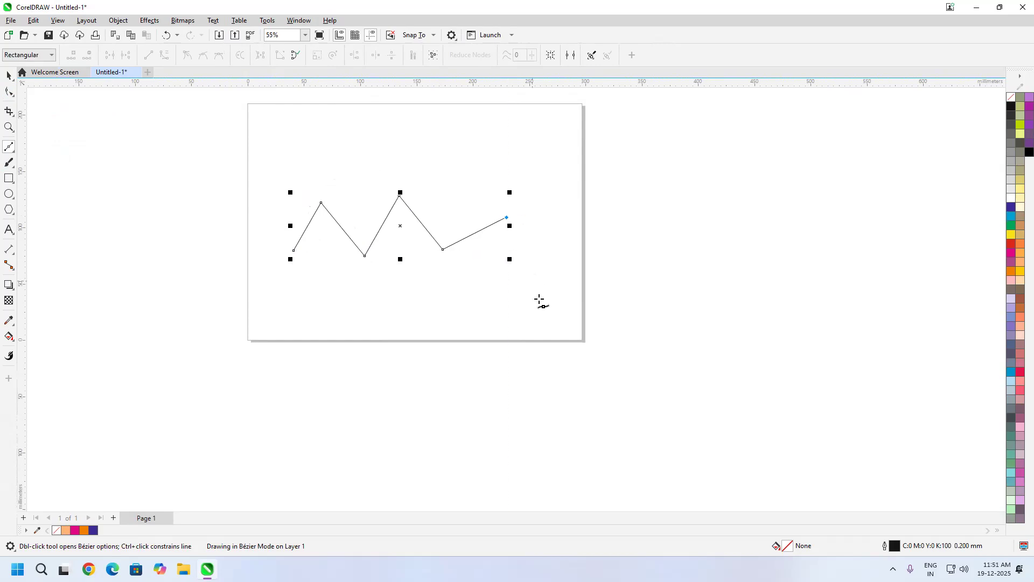
left_click_drag(463, 292, 299, 308)
left_click(270, 287)
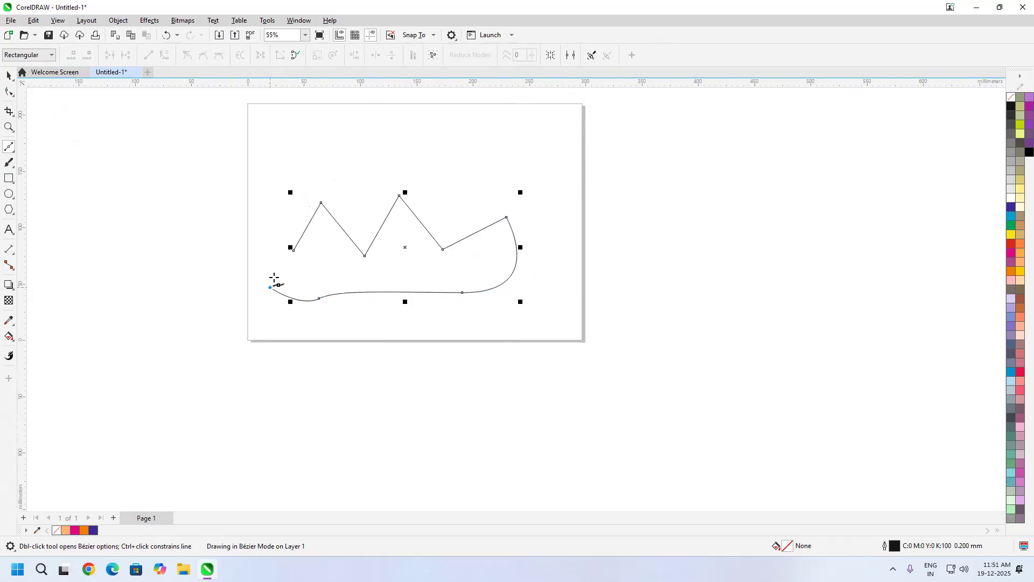
left_click(293, 251)
Step: Activate the Smooth tool on the closed curve and resize its nib to 10.962 mm
scroll(325, 230, "up", 5)
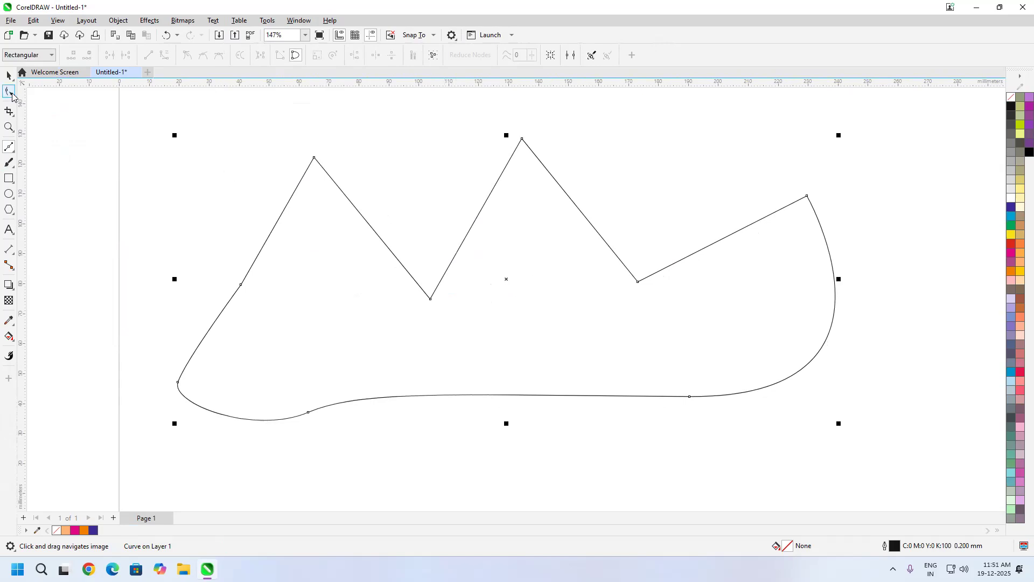
left_click(12, 95)
left_click(58, 107)
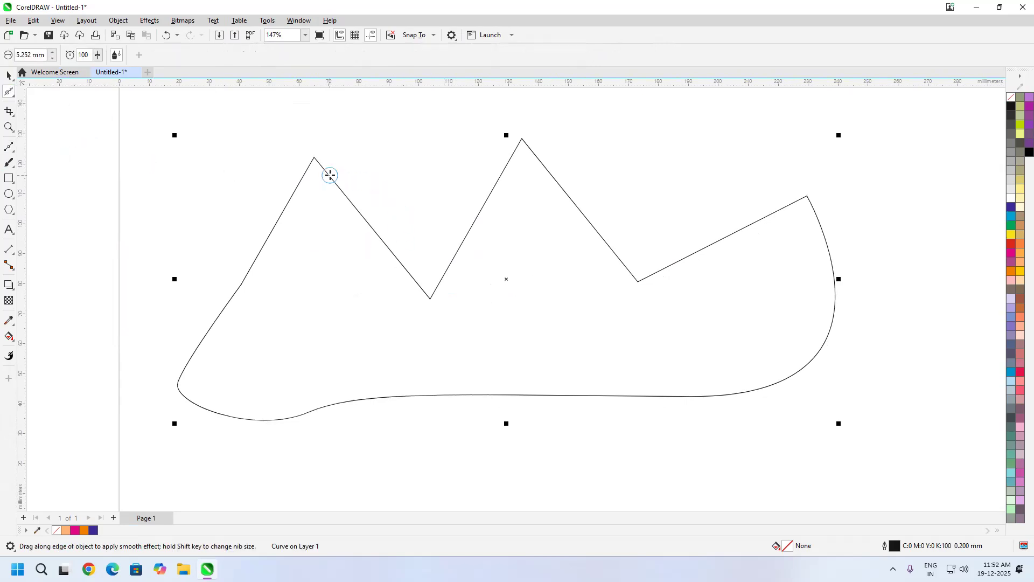
scroll(330, 175, "up", 1)
left_click_drag(340, 218, 353, 197)
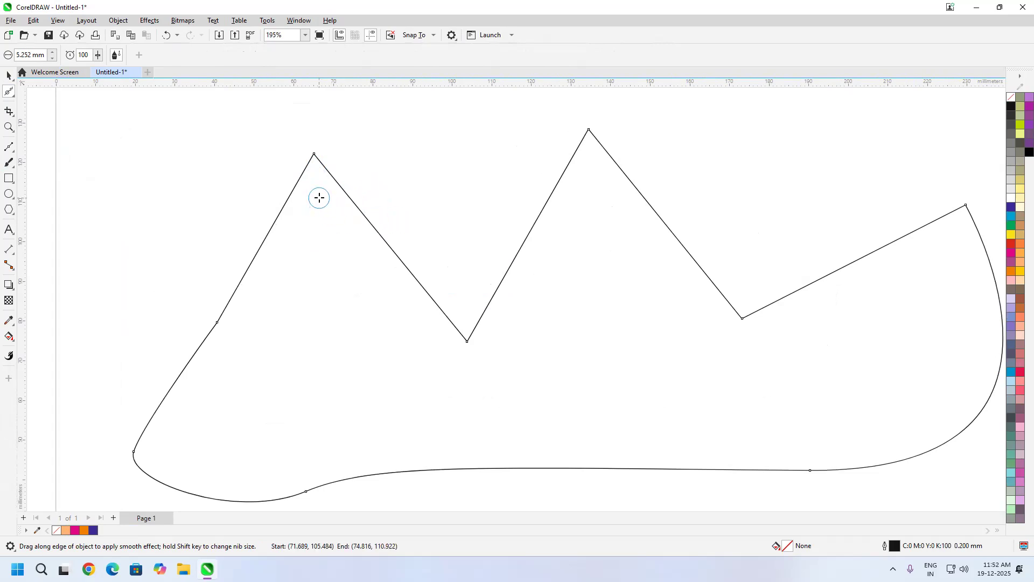
mouse_move(307, 189)
left_mouse_down()
mouse_move(337, 171)
mouse_move(317, 183)
left_mouse_up()
left_click_drag(368, 185, 400, 175)
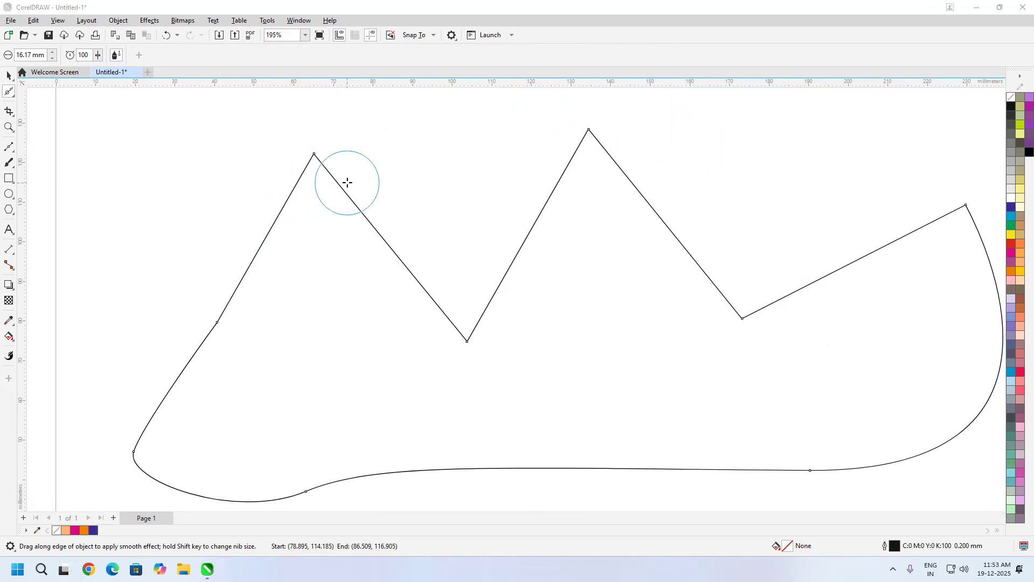
left_click_drag(347, 189, 486, 158, "shift")
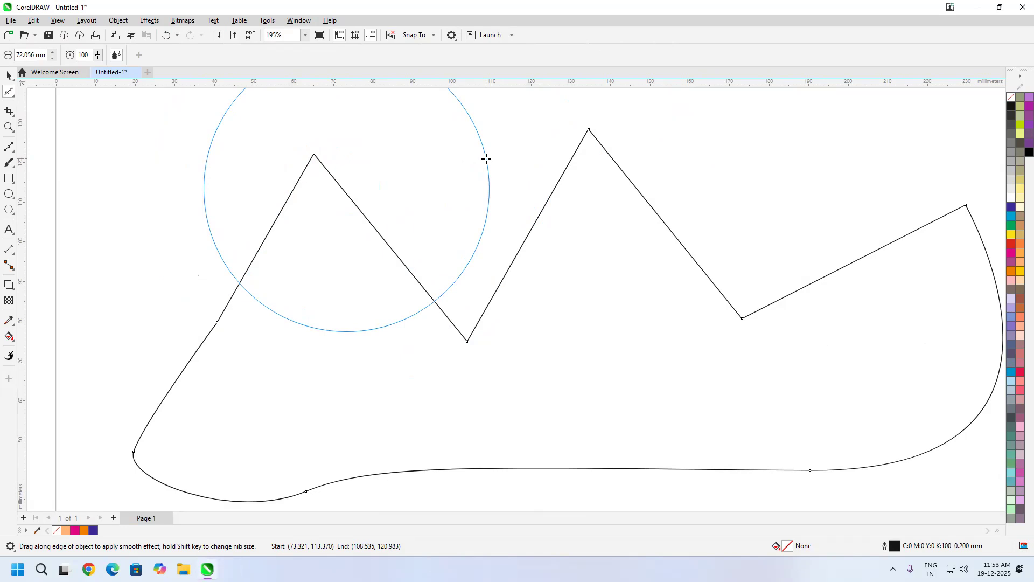
left_click_drag(486, 159, 365, 179, "shift")
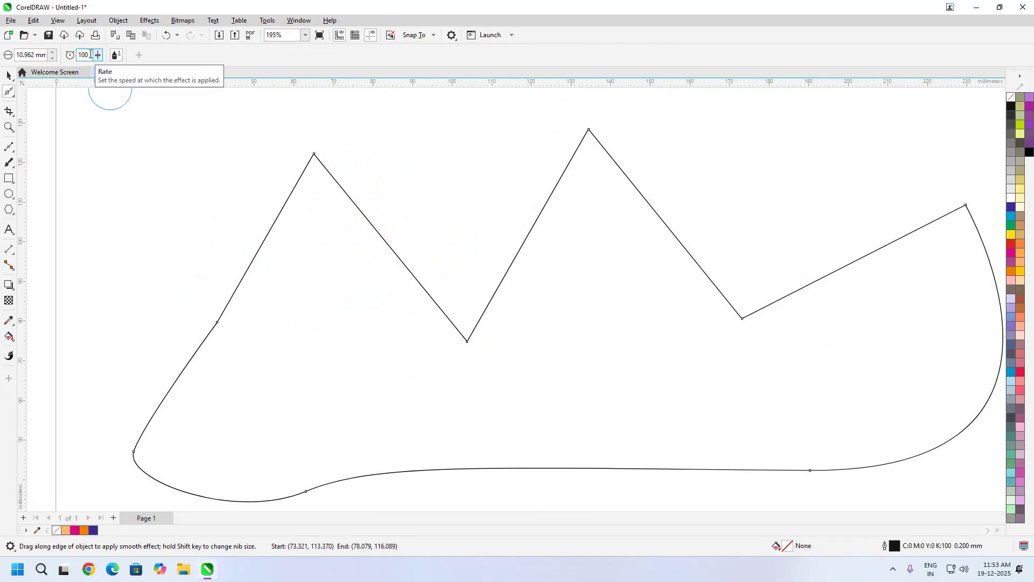
left_click_drag(322, 233, 340, 233)
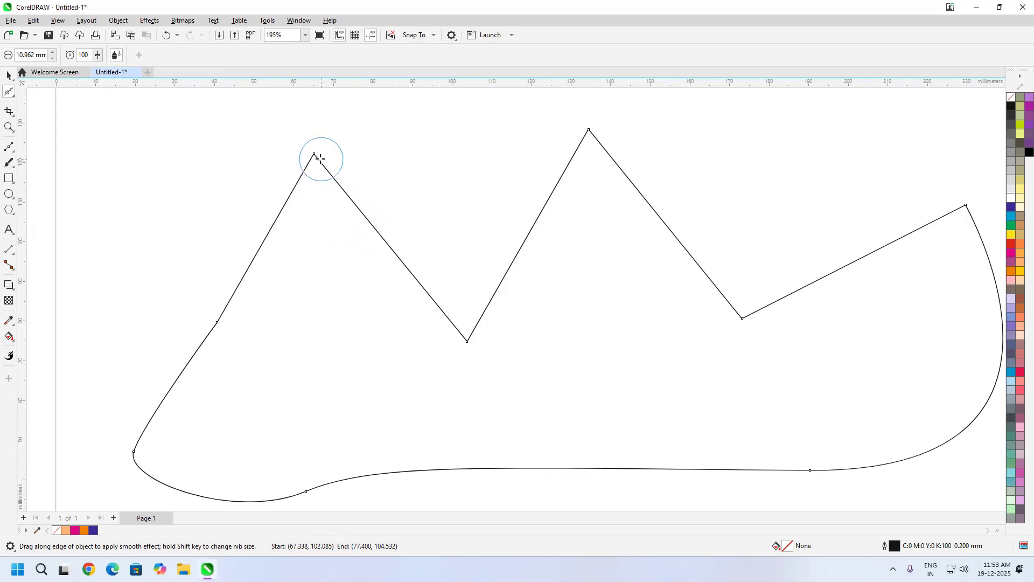
Step: Brush the Smooth tool over the sharp corners of the zigzag curve, starting at its first peak, to round them
mouse_move(314, 160)
left_mouse_down()
mouse_move(323, 153)
mouse_move(316, 163)
mouse_move(346, 283)
mouse_move(291, 275)
mouse_move(290, 261)
mouse_move(266, 293)
mouse_move(295, 258)
mouse_move(329, 249)
mouse_move(359, 277)
mouse_move(333, 245)
mouse_move(361, 301)
mouse_move(344, 302)
mouse_move(318, 237)
mouse_move(267, 287)
mouse_move(308, 249)
mouse_move(276, 293)
mouse_move(307, 255)
left_mouse_up()
scroll(316, 164, "up", 1)
scroll(312, 166, "up", 5)
mouse_move(734, 196)
left_mouse_down()
mouse_move(712, 197)
mouse_move(695, 230)
mouse_move(728, 196)
mouse_move(774, 231)
left_mouse_up()
left_click_drag(727, 193, 740, 253)
mouse_move(541, 505)
left_mouse_down()
mouse_move(543, 467)
mouse_move(547, 485)
mouse_move(561, 461)
left_mouse_up()
left_click_drag(544, 495, 546, 474)
left_click_drag(530, 488, 519, 473)
left_click_drag(516, 477, 512, 458)
Step: Round the valley between the two tall peaks and smooth the slopes on both sides of the peaks
scroll(552, 376, "down", 4)
scroll(549, 375, "down", 1)
left_click_drag(506, 407, 498, 300)
mouse_move(356, 377)
left_mouse_down()
mouse_move(379, 394)
mouse_move(359, 380)
mouse_move(380, 403)
mouse_move(458, 405)
mouse_move(758, 398)
mouse_move(736, 398)
mouse_move(820, 339)
mouse_move(818, 359)
mouse_move(835, 243)
mouse_move(712, 307)
mouse_move(689, 307)
mouse_move(713, 302)
mouse_move(713, 285)
mouse_move(707, 303)
mouse_move(684, 293)
left_mouse_up()
mouse_move(550, 314)
left_mouse_down()
mouse_move(573, 288)
mouse_move(568, 313)
mouse_move(540, 319)
mouse_move(558, 322)
mouse_move(566, 297)
mouse_move(542, 313)
mouse_move(519, 295)
mouse_move(563, 302)
mouse_move(510, 297)
left_mouse_up()
scroll(548, 318, "up", 4)
mouse_move(569, 281)
left_mouse_down()
mouse_move(536, 304)
mouse_move(579, 280)
mouse_move(530, 303)
mouse_move(509, 301)
left_mouse_up()
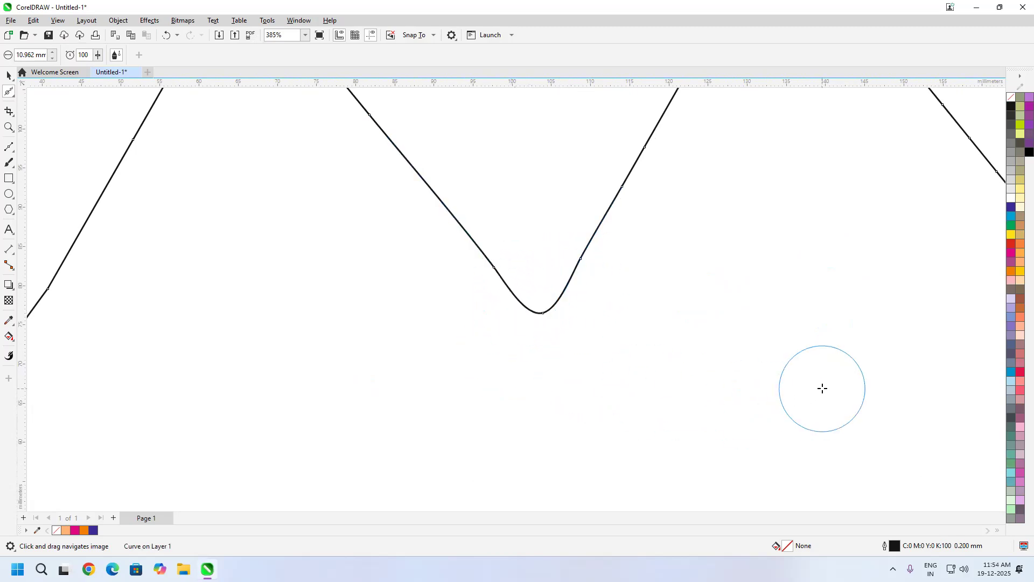
scroll(600, 253, "down", 4)
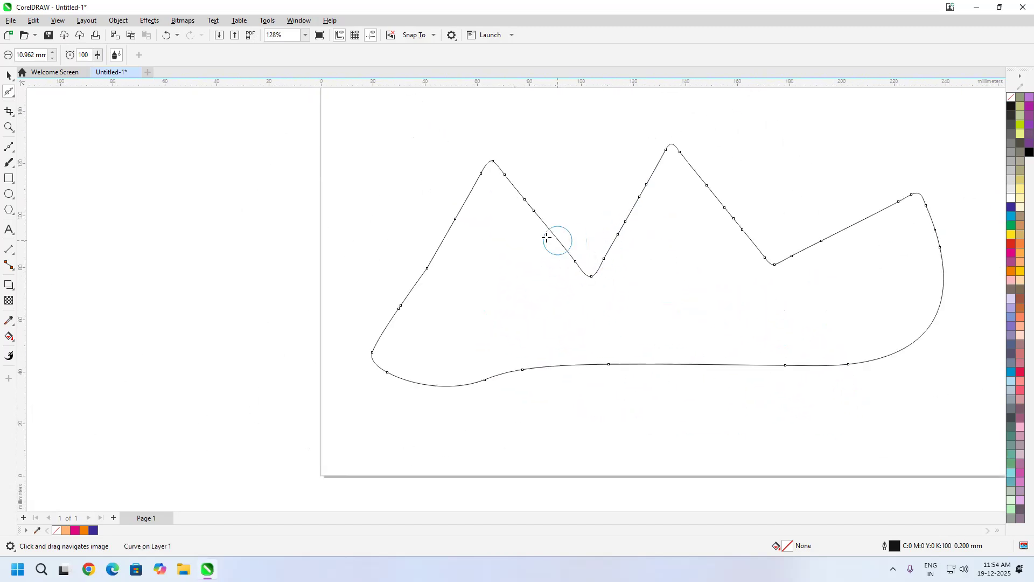
mouse_move(486, 165)
left_mouse_down()
mouse_move(531, 208)
mouse_move(489, 166)
mouse_move(450, 206)
mouse_move(422, 289)
left_mouse_up()
left_click_drag(699, 177, 760, 247)
mouse_move(647, 185)
left_mouse_down()
mouse_move(598, 254)
mouse_move(639, 268)
left_mouse_up()
Step: Switch to the Smear tool and enlarge its nib to 13.42 mm
left_click(12, 97)
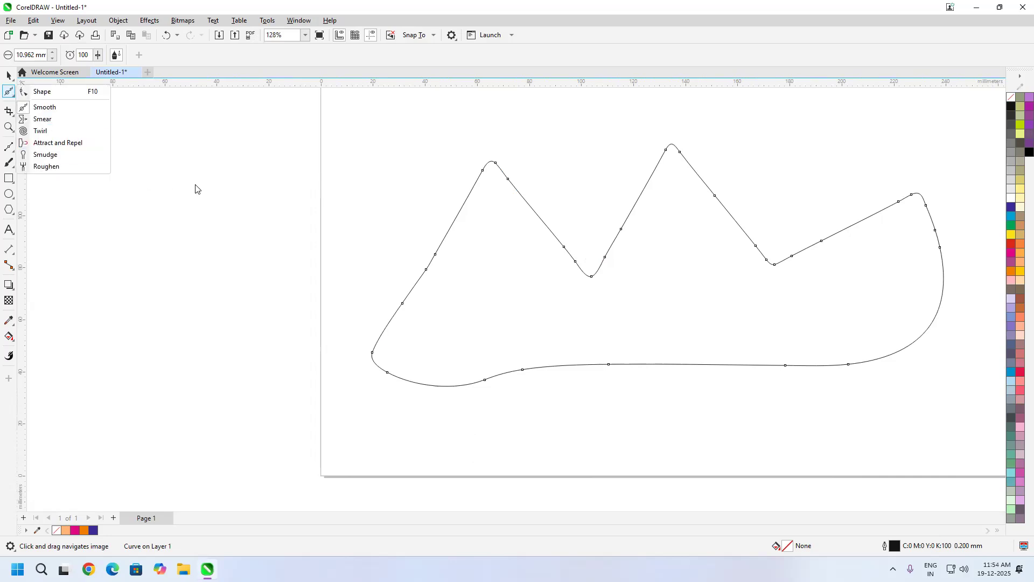
left_click(60, 119)
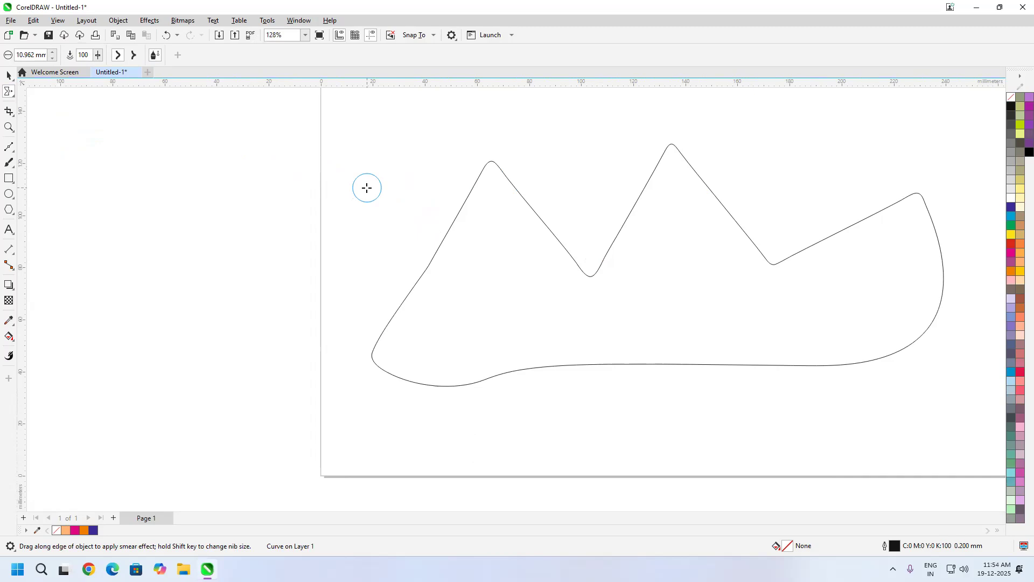
mouse_move(363, 195)
left_mouse_down()
mouse_move(429, 179)
mouse_move(377, 184)
left_mouse_up()
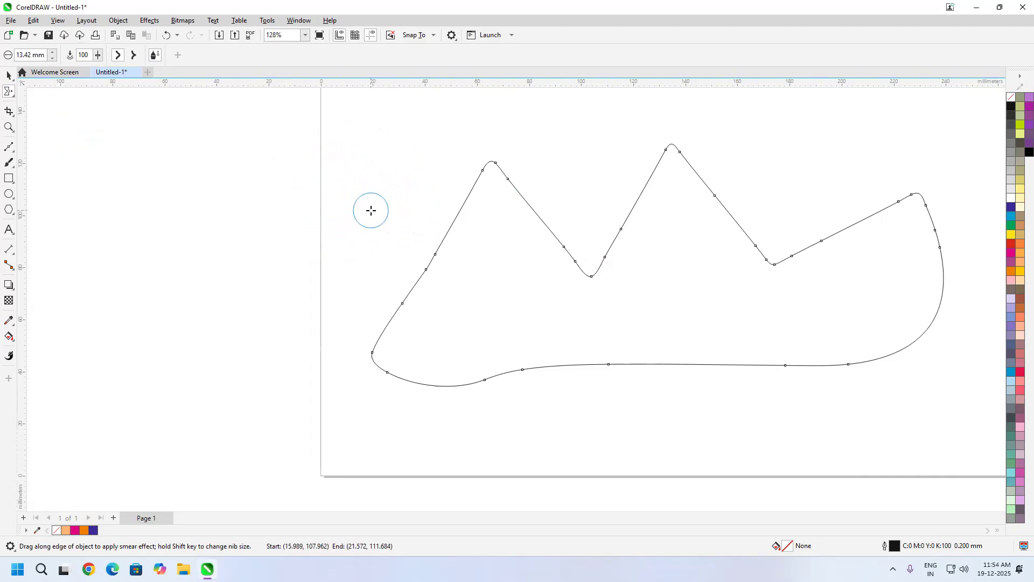
left_click_drag(406, 244, 478, 244)
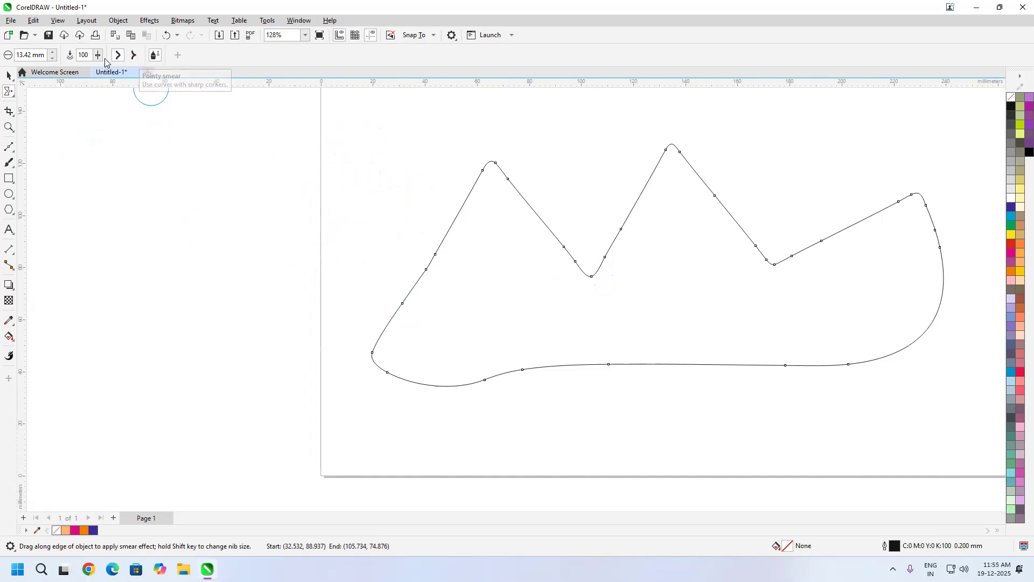
Step: Smear the slope right of the second peak outward into a long arm with several rounded branches
scroll(589, 216, "down", 2)
mouse_move(685, 220)
left_mouse_down()
mouse_move(747, 172)
mouse_move(743, 181)
left_mouse_up()
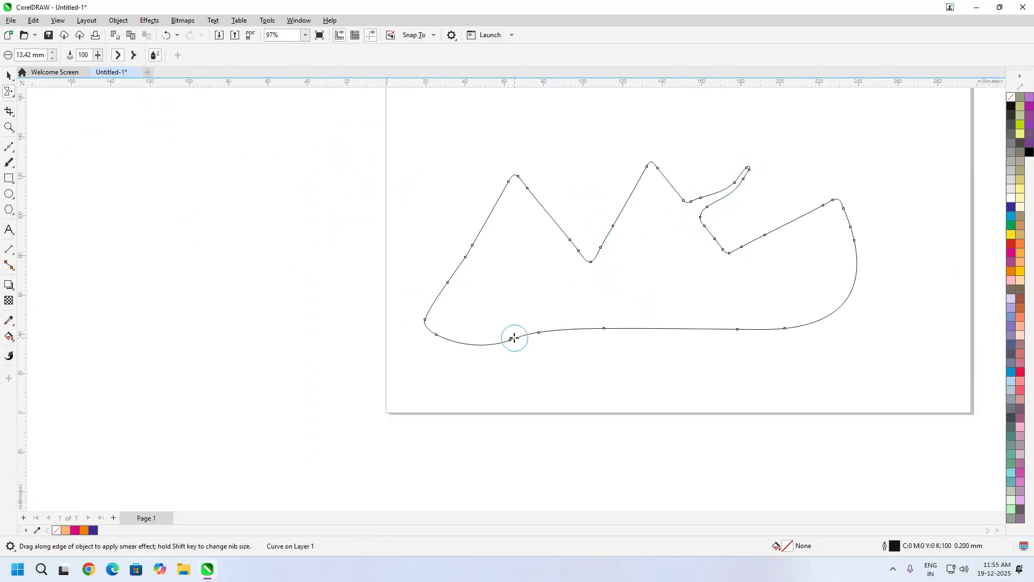
scroll(746, 180, "up", 5)
scroll(740, 259, "up", 7)
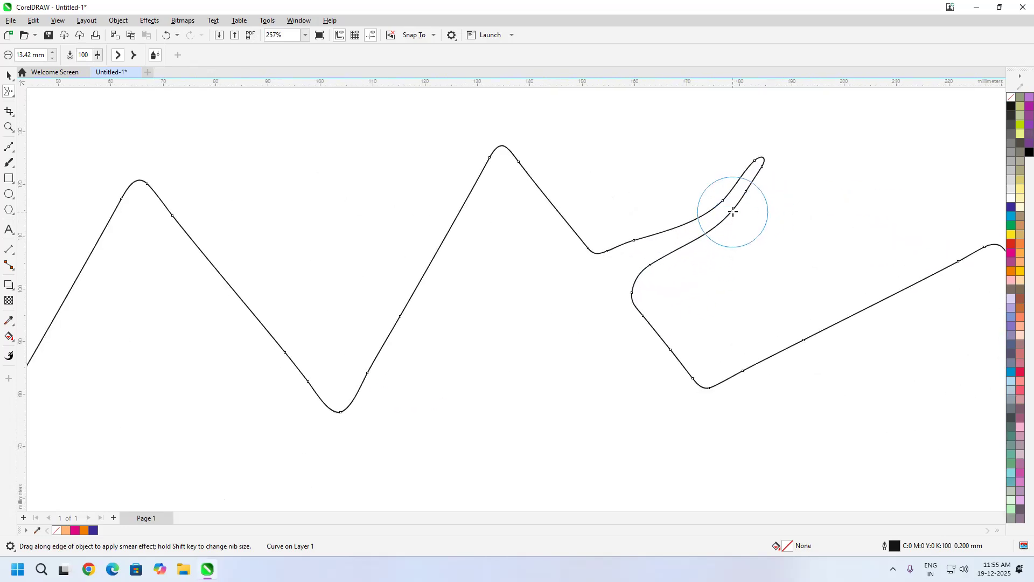
mouse_move(732, 208)
left_mouse_down()
mouse_move(800, 206)
mouse_move(834, 163)
mouse_move(883, 167)
left_mouse_up()
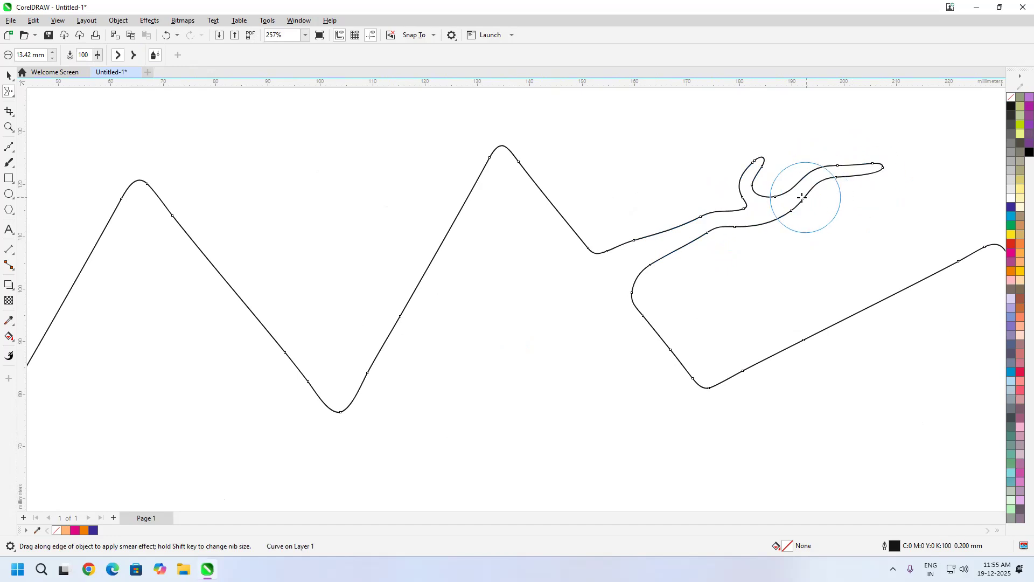
mouse_move(788, 198)
left_mouse_down()
mouse_move(823, 151)
mouse_move(825, 114)
mouse_move(850, 101)
left_mouse_up()
mouse_move(851, 161)
left_mouse_down()
mouse_move(954, 165)
mouse_move(895, 126)
mouse_move(932, 96)
left_mouse_up()
mouse_move(905, 170)
left_mouse_down()
mouse_move(790, 237)
mouse_move(754, 200)
mouse_move(843, 135)
left_mouse_up()
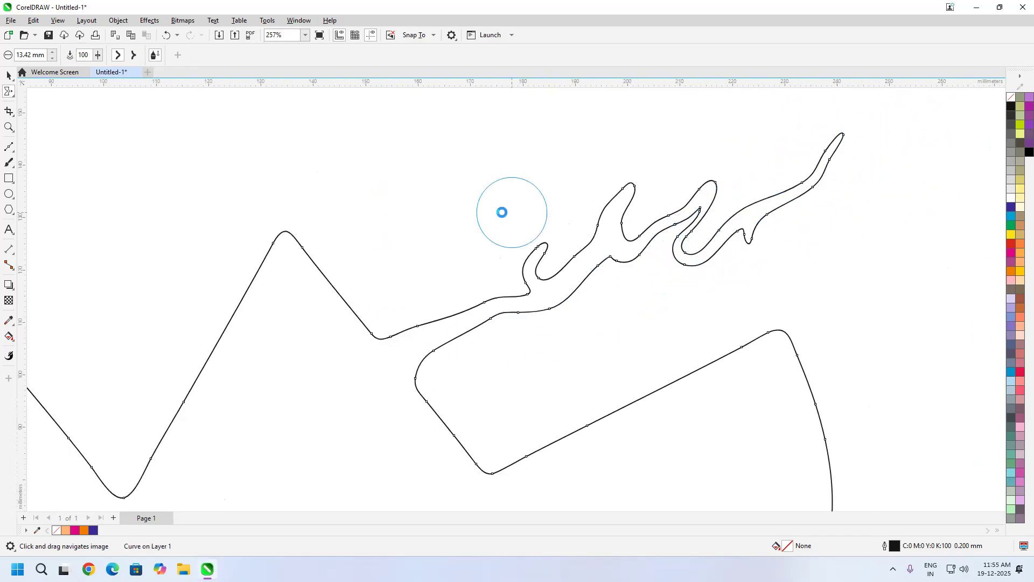
Step: Switch to pointy smear and pull sharp-tipped branches out of both sides of the smeared arm
left_click(131, 56)
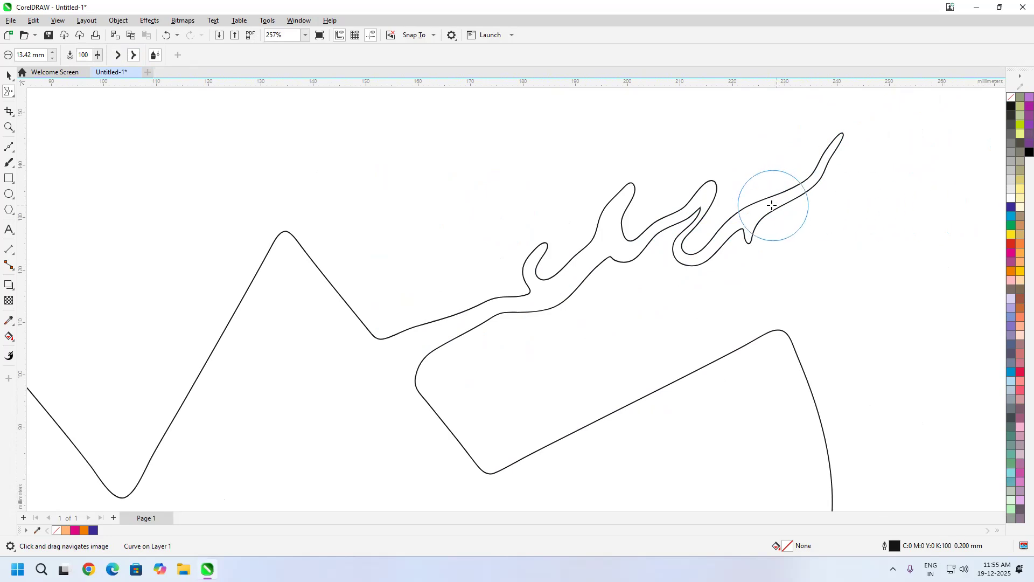
left_click_drag(771, 211, 907, 230)
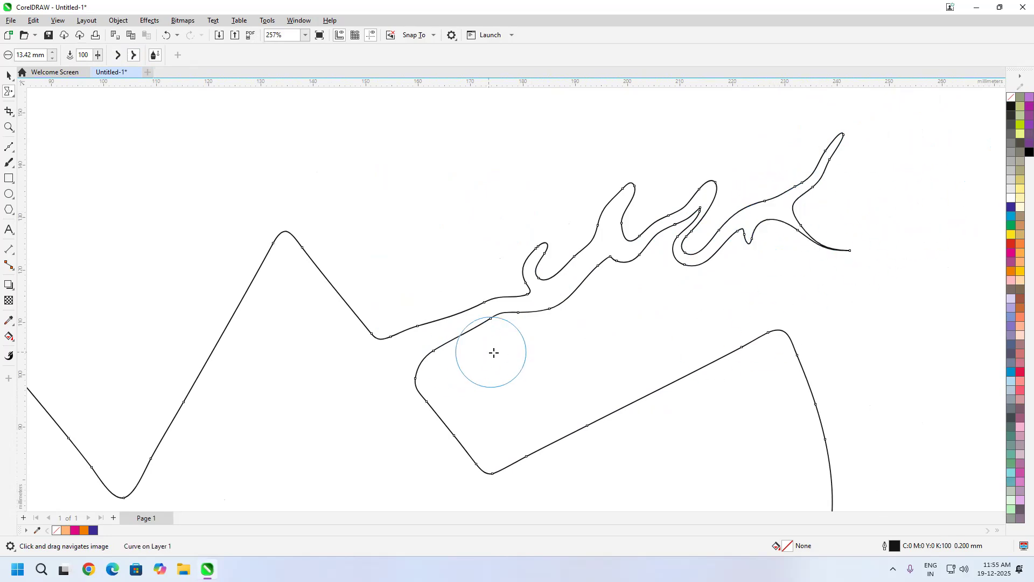
mouse_move(764, 221)
left_mouse_down()
mouse_move(756, 182)
mouse_move(772, 108)
left_mouse_up()
mouse_move(783, 192)
left_mouse_down()
mouse_move(819, 120)
mouse_move(806, 97)
left_mouse_up()
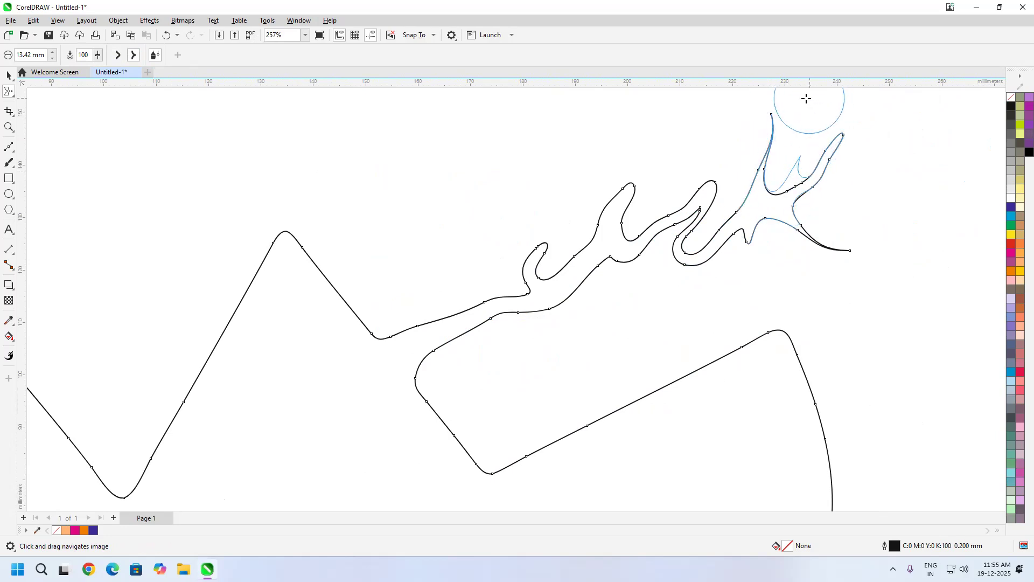
mouse_move(602, 225)
left_mouse_down()
mouse_move(601, 189)
mouse_move(532, 140)
mouse_move(543, 159)
mouse_move(644, 149)
mouse_move(630, 106)
left_mouse_up()
mouse_move(612, 195)
left_mouse_down()
mouse_move(574, 137)
mouse_move(488, 136)
left_mouse_up()
mouse_move(595, 214)
left_mouse_down()
mouse_move(580, 188)
mouse_move(511, 183)
mouse_move(501, 164)
left_mouse_up()
mouse_move(598, 255)
left_mouse_down()
mouse_move(632, 305)
mouse_move(653, 312)
left_mouse_up()
mouse_move(558, 269)
left_mouse_down()
mouse_move(605, 345)
mouse_move(666, 361)
left_mouse_up()
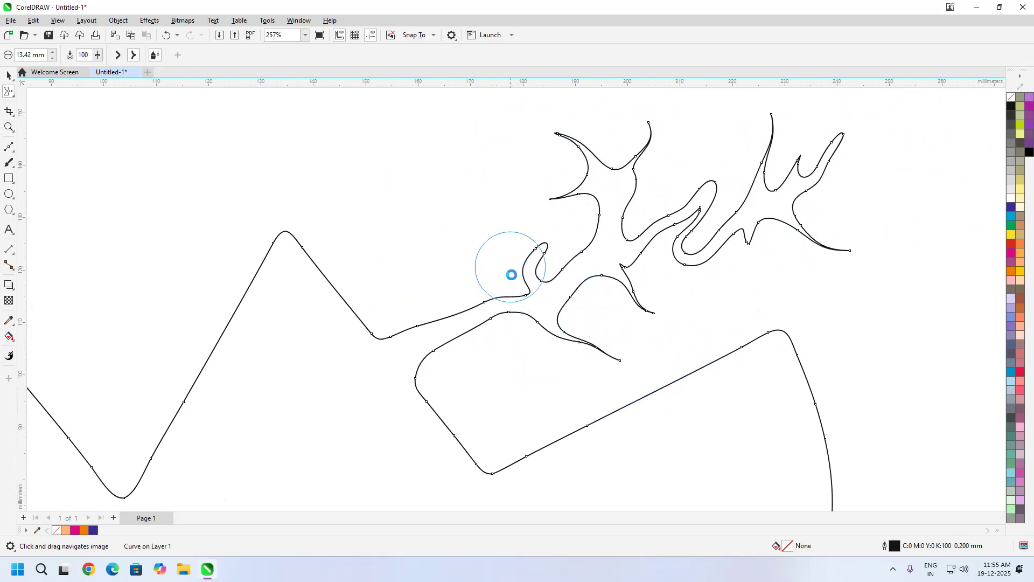
mouse_move(487, 302)
left_mouse_down()
mouse_move(478, 180)
mouse_move(462, 219)
left_mouse_up()
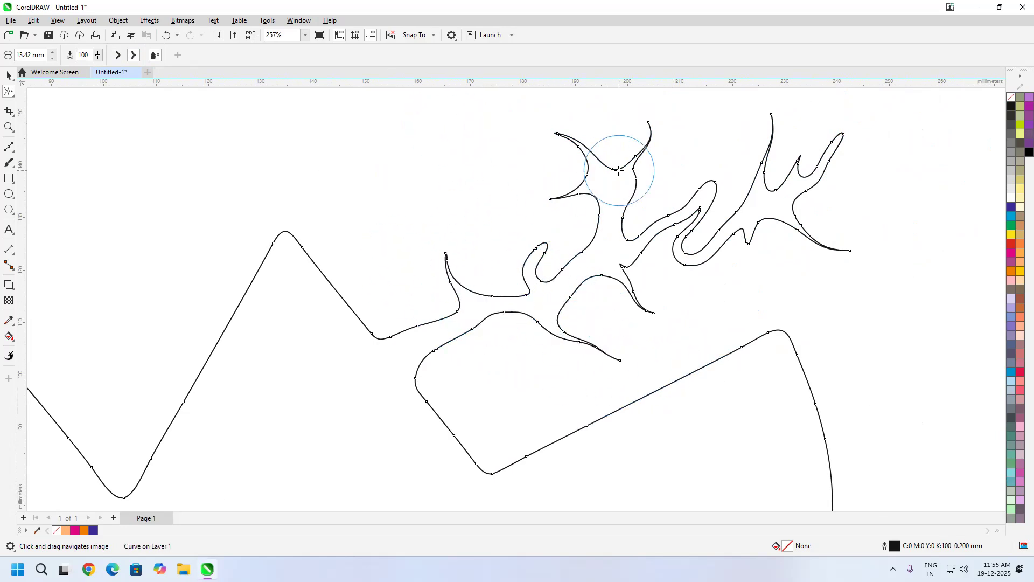
Step: Smear several pointed spikes outward from the upper-right corner and right edge of the curve
scroll(616, 206, "down", 2)
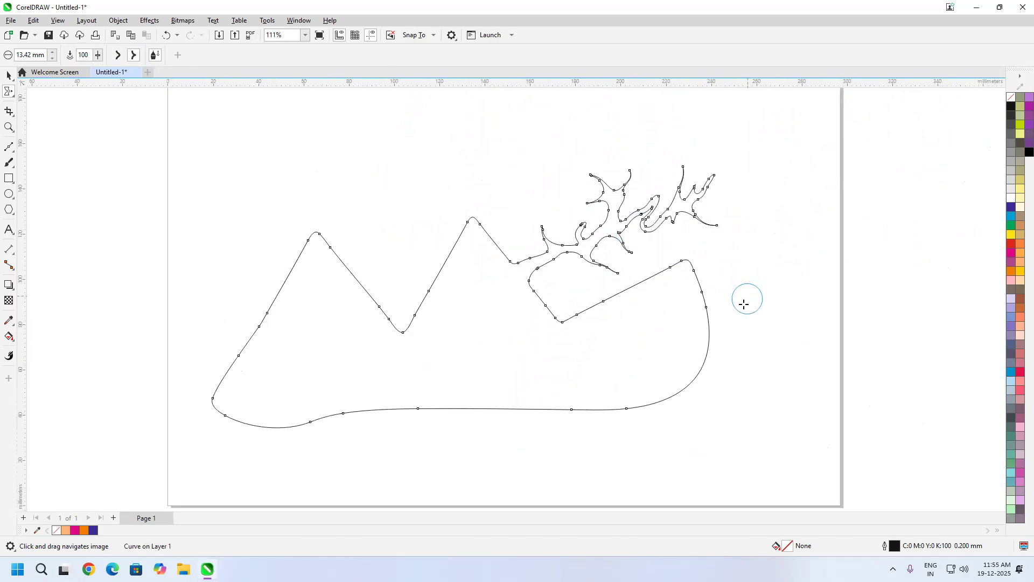
mouse_move(686, 291)
left_mouse_down()
mouse_move(812, 221)
mouse_move(706, 280)
mouse_move(688, 279)
mouse_move(779, 215)
left_mouse_up()
scroll(736, 262, "up", 3)
mouse_move(700, 266)
left_mouse_down()
mouse_move(755, 195)
mouse_move(761, 173)
left_mouse_up()
mouse_move(635, 325)
left_mouse_down()
mouse_move(699, 342)
mouse_move(782, 337)
left_mouse_up()
mouse_move(658, 381)
left_mouse_down()
mouse_move(730, 377)
mouse_move(757, 367)
mouse_move(743, 353)
mouse_move(797, 334)
left_mouse_up()
left_click_drag(668, 433, 799, 405)
mouse_move(704, 427)
left_mouse_down()
mouse_move(752, 416)
mouse_move(813, 373)
mouse_move(869, 355)
left_mouse_up()
Step: Draw a flat ellipse about 32 × 8.5 mm above the branched part of the curve
scroll(807, 343, "down", 3)
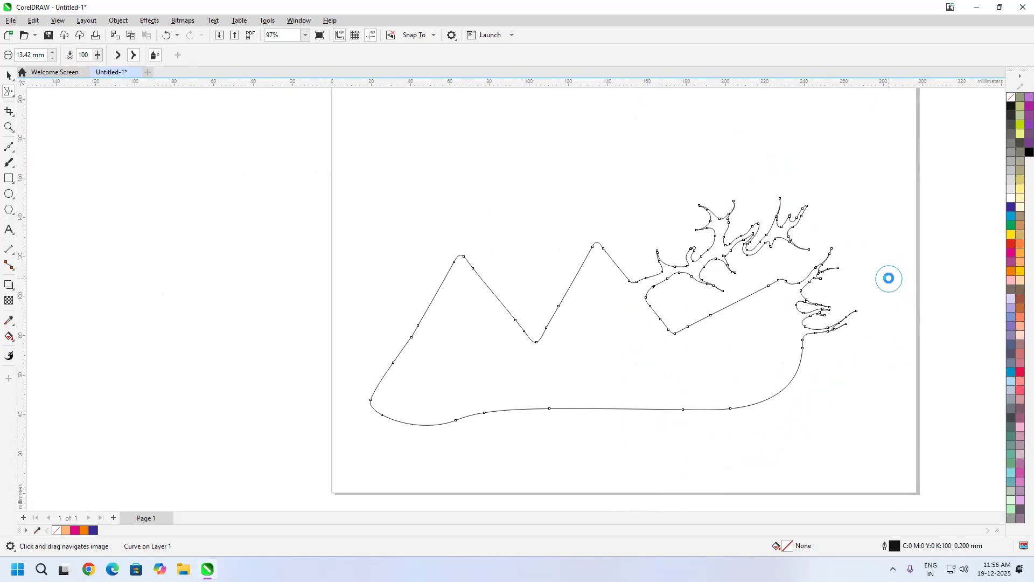
left_click(9, 194)
left_click_drag(708, 124, 771, 141)
Step: Smear the ellipse into two pointed prongs and a middle bulge at its left end and one long tail at its right end
scroll(745, 107, "up", 3)
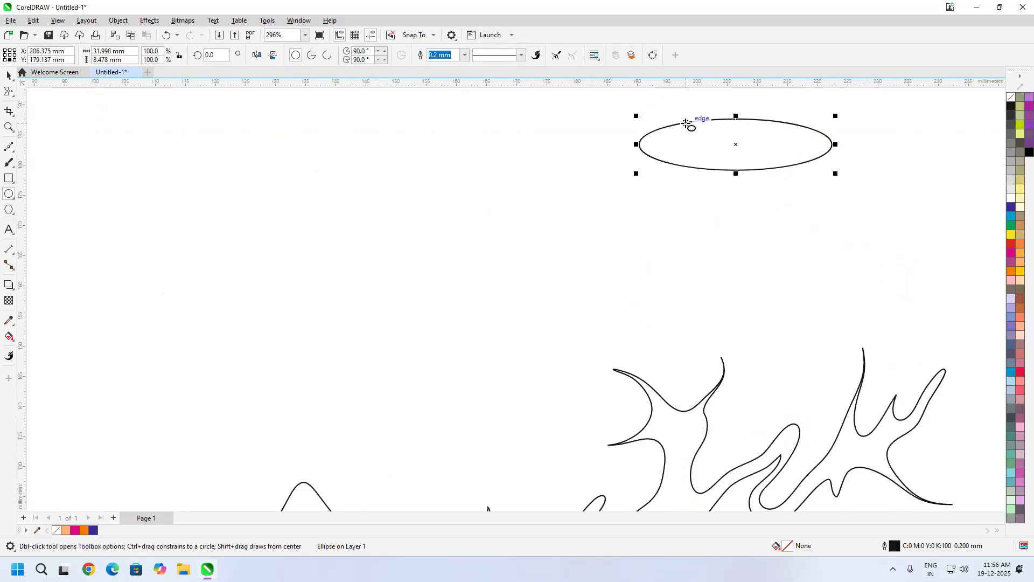
left_click(9, 92)
mouse_move(702, 154)
left_mouse_down()
mouse_move(679, 181)
mouse_move(584, 192)
mouse_move(545, 234)
left_mouse_up()
left_click_drag(716, 182, 691, 293)
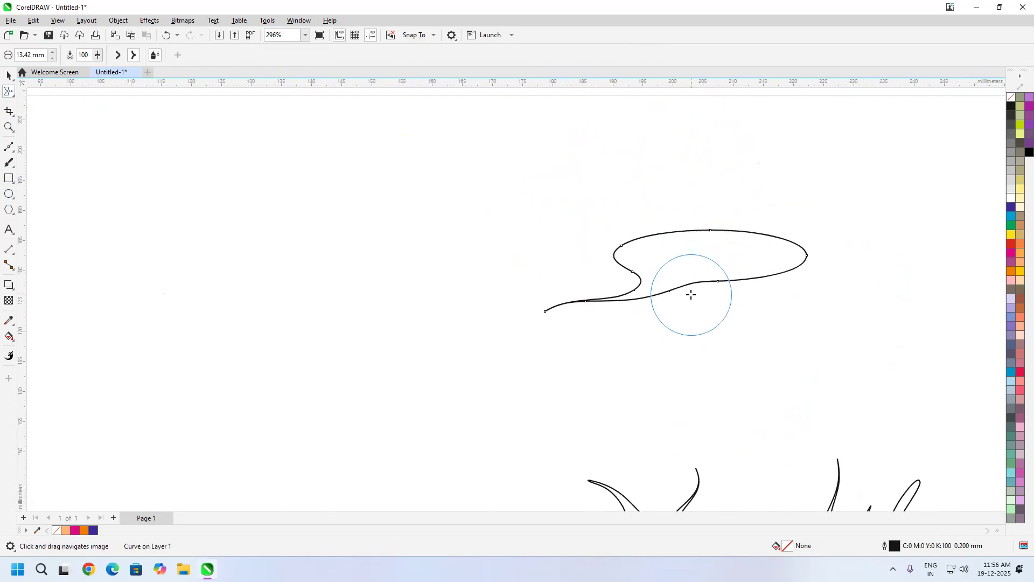
left_click_drag(667, 243, 569, 200)
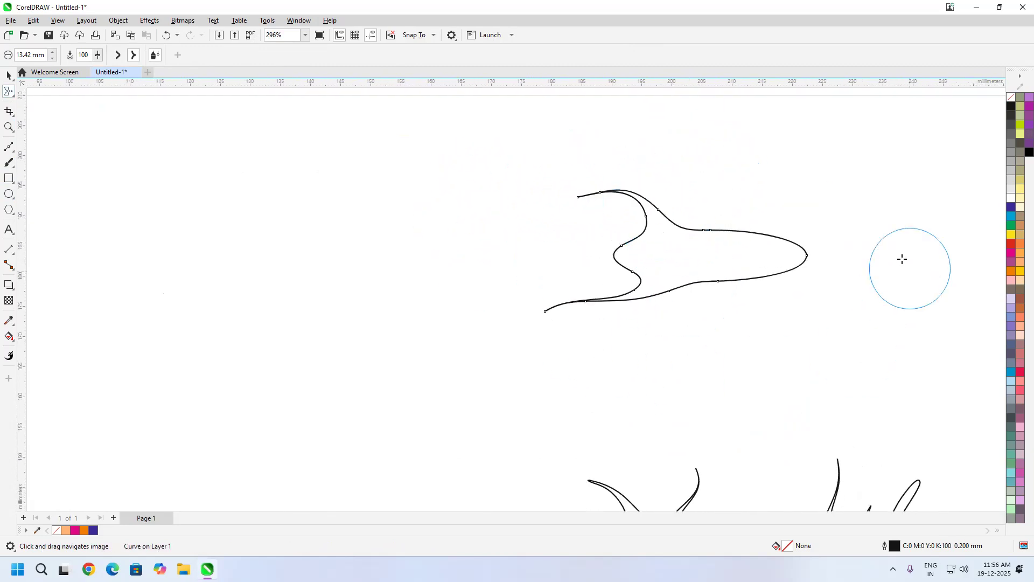
mouse_move(751, 263)
left_mouse_down()
mouse_move(813, 268)
mouse_move(942, 233)
mouse_move(916, 238)
left_mouse_up()
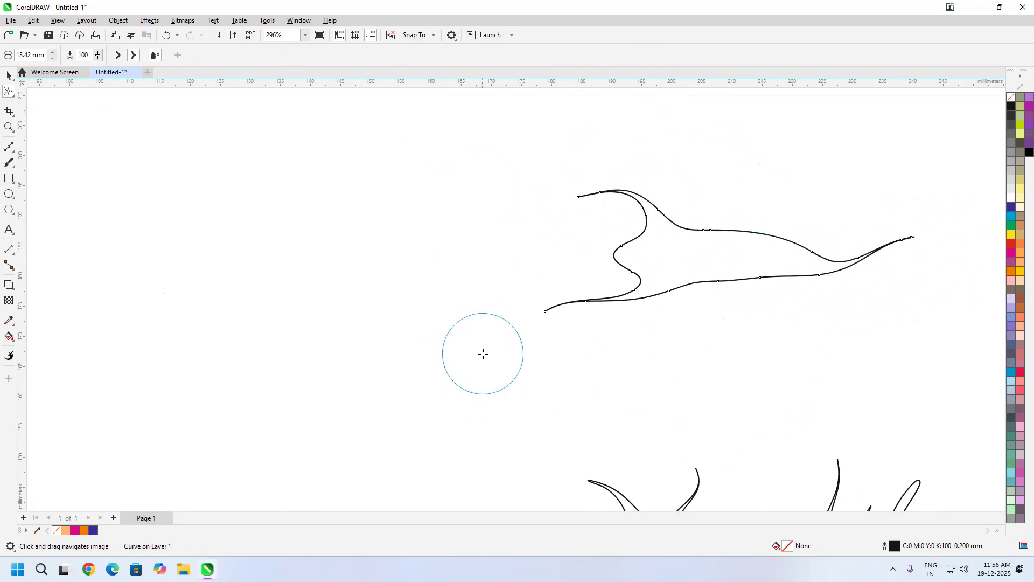
mouse_move(603, 254)
left_mouse_down()
mouse_move(582, 245)
mouse_move(611, 234)
mouse_move(584, 262)
left_mouse_up()
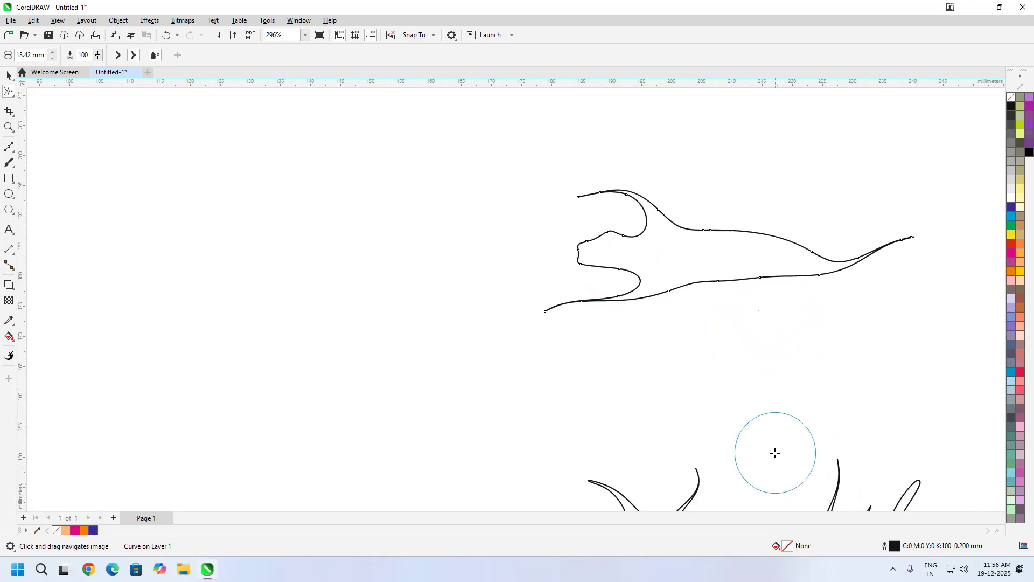
Step: Try smearing extra pointed branches out of the upper and lower edges of the reshaped ellipse, and undo them
scroll(684, 274, "down", 4)
mouse_move(698, 270)
left_mouse_down()
mouse_move(705, 300)
mouse_move(645, 312)
mouse_move(722, 264)
mouse_move(709, 328)
mouse_move(721, 293)
mouse_move(705, 267)
mouse_move(650, 320)
left_mouse_up()
mouse_move(702, 249)
left_mouse_down()
mouse_move(728, 237)
mouse_move(756, 194)
left_mouse_up()
left_click_drag(732, 272, 783, 191)
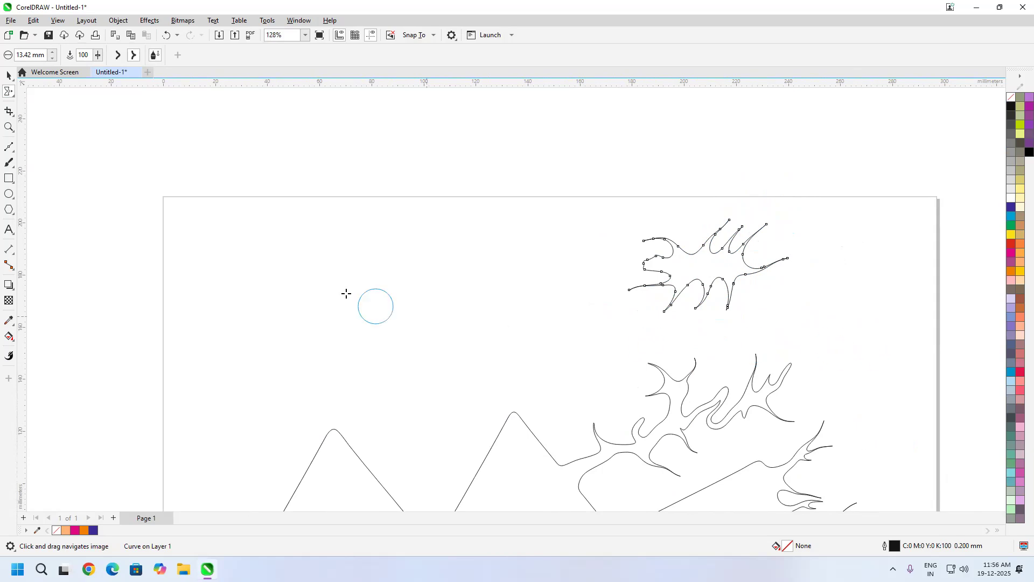
key("ctrl+z")
key("ctrl+z")
key("ctrl+z")
key("ctrl+z")
key("ctrl+z")
key("ctrl+z")
Step: Rotate the smeared ellipse to about 262.8° with the Pick tool, move it above the second peak, and deselect it
left_click(7, 80)
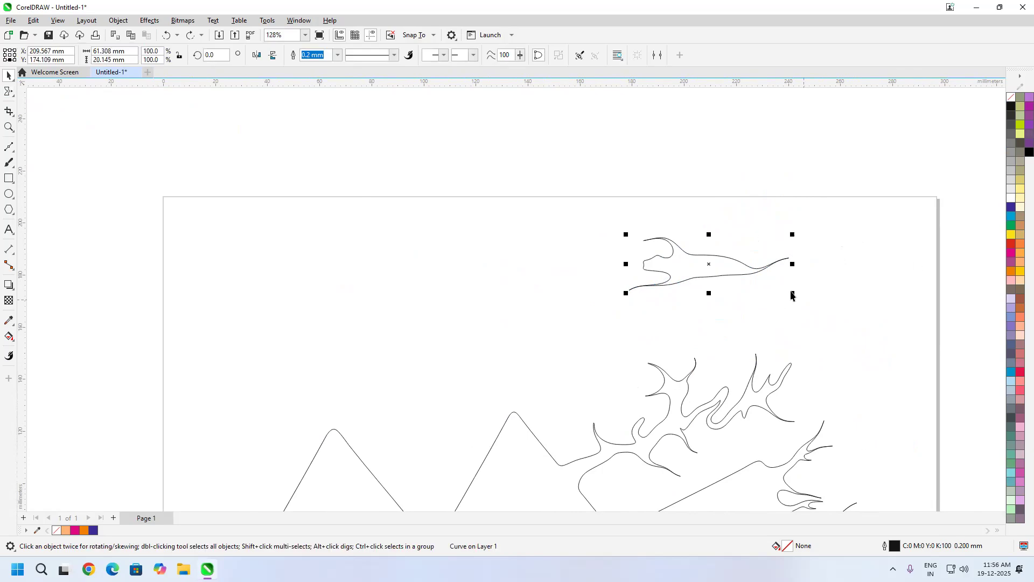
left_click(721, 261)
left_click_drag(792, 235, 723, 316)
left_click(794, 290)
left_click(711, 255)
left_click_drag(711, 254, 537, 291)
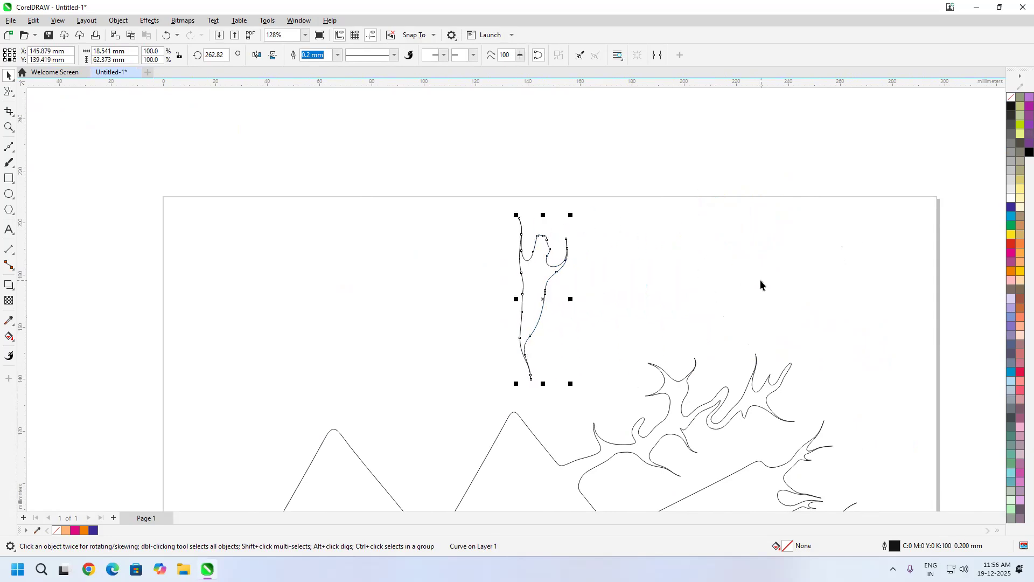
left_click(764, 317)
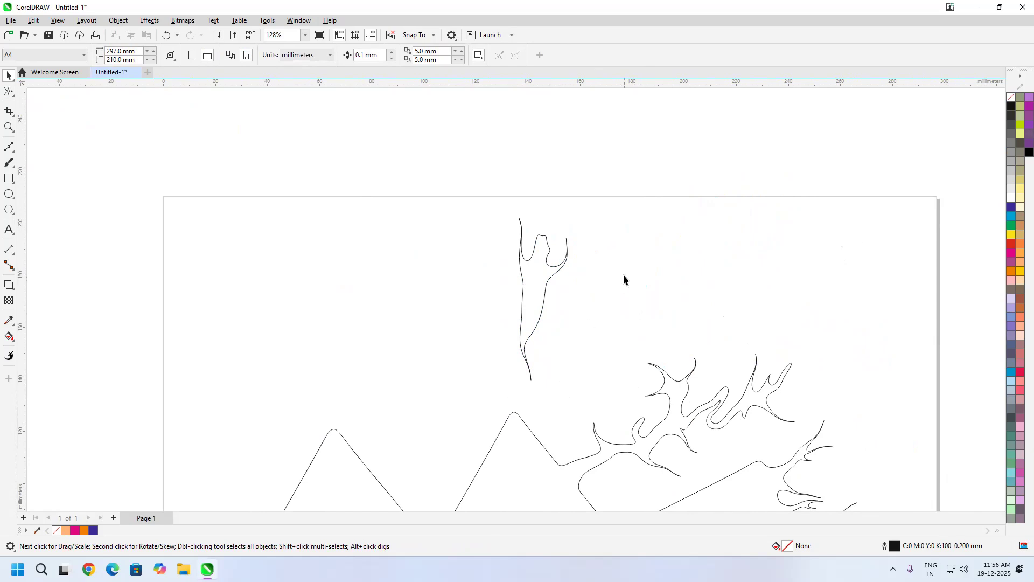
Step: Move the smeared ellipse to just left of the second peak, and deselect it
left_click_drag(536, 289, 466, 302)
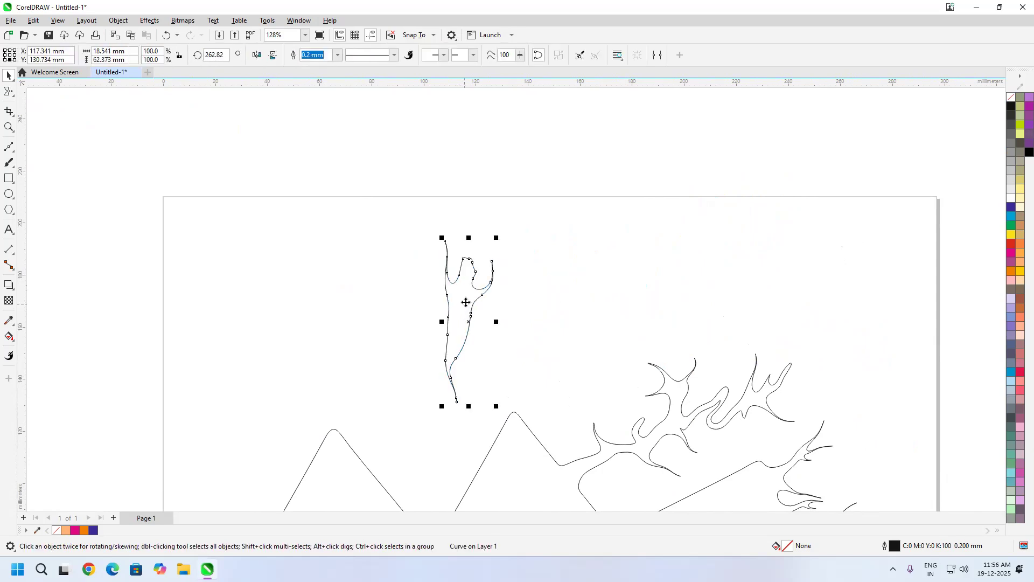
left_click(577, 301)
left_click(460, 308)
scroll(637, 318, "down", 2)
left_click_drag(578, 284, 591, 310)
left_click(882, 303)
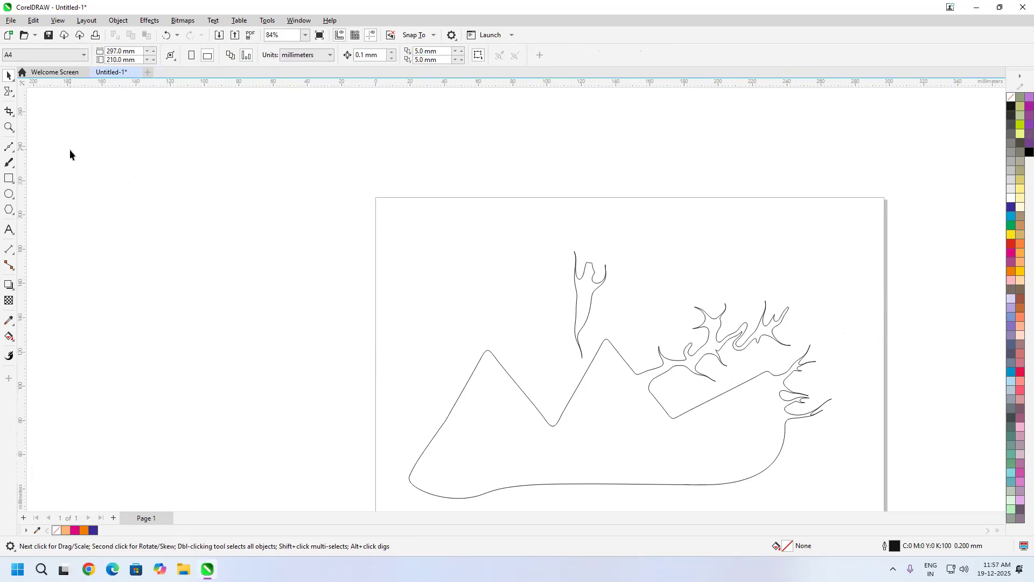
Step: Twirl the left peak into a spiral and swirl the branches at the upper right, using a Twirl nib of about 107 mm
left_click(10, 95)
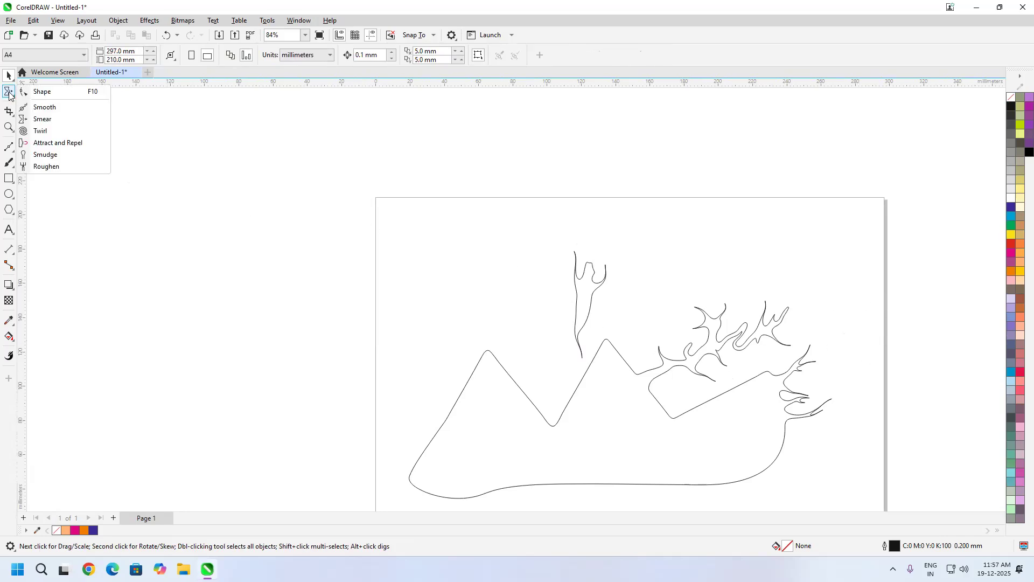
left_click(73, 131)
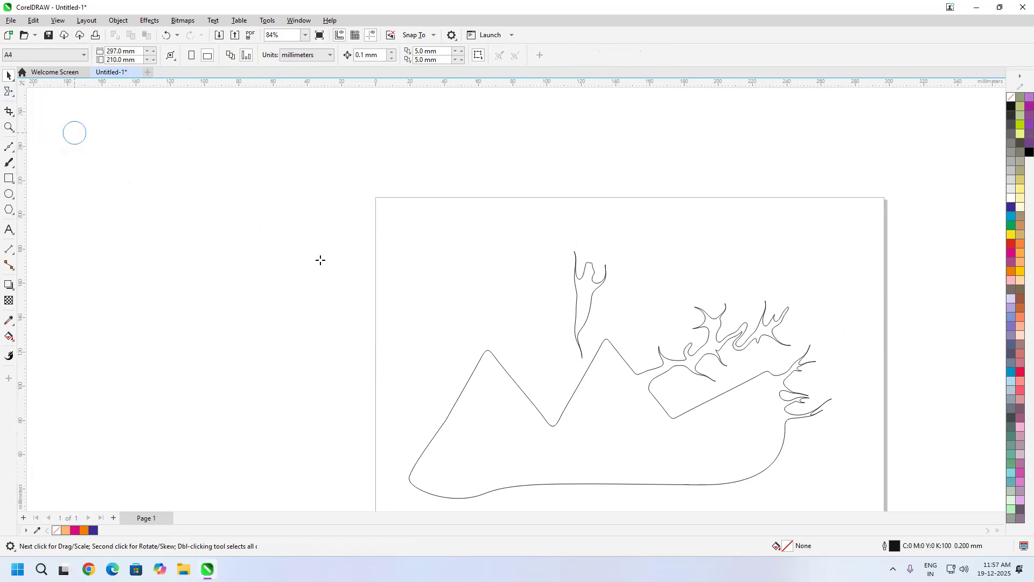
left_click_drag(448, 401, 540, 404)
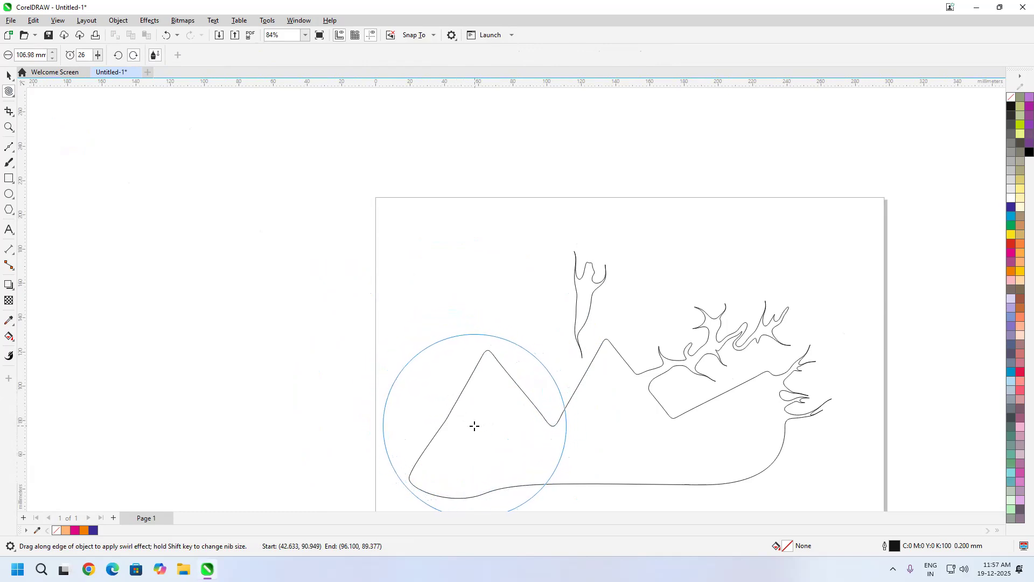
left_click(477, 429)
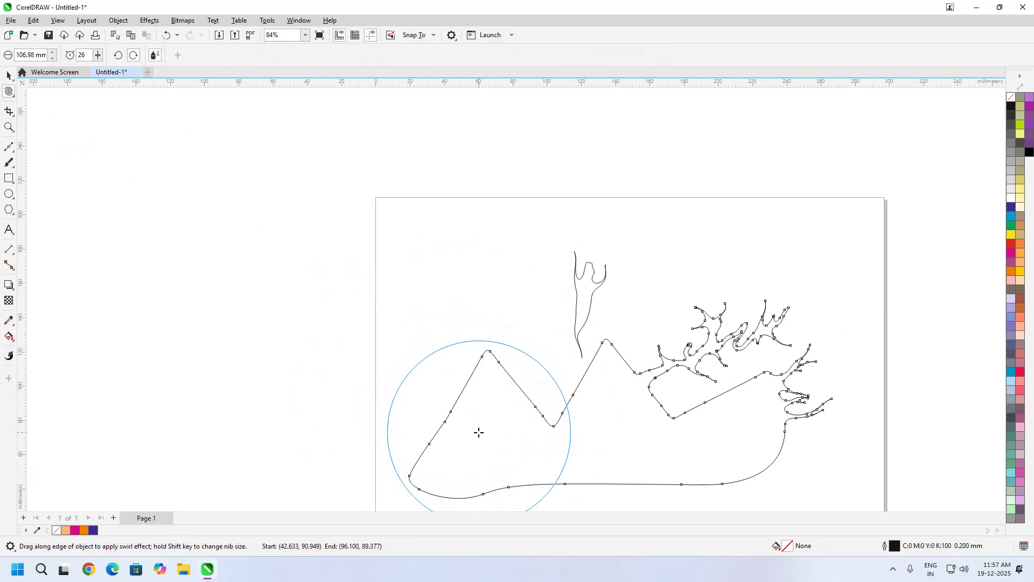
left_click_drag(479, 425, 482, 429)
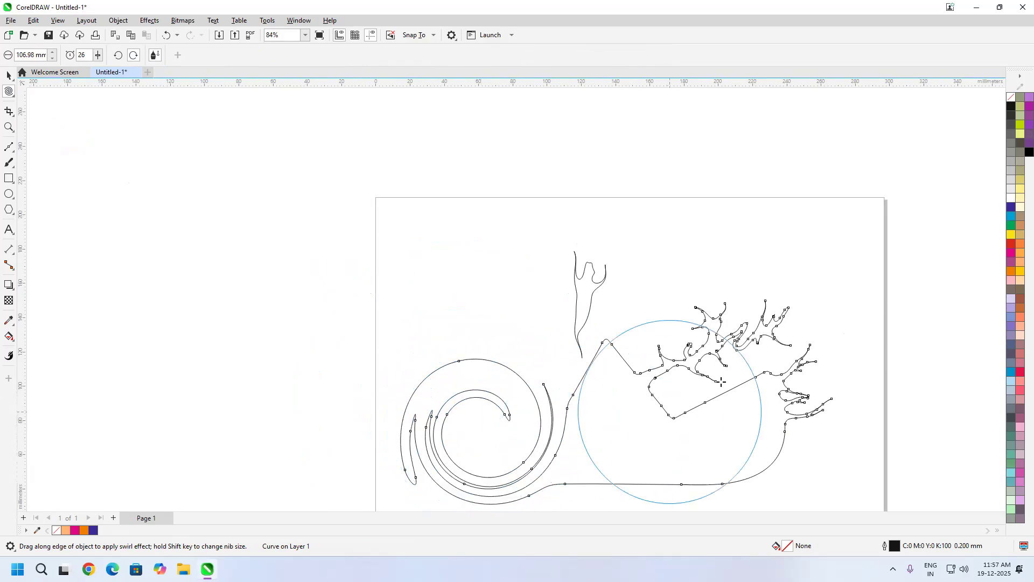
left_click_drag(733, 334, 725, 348)
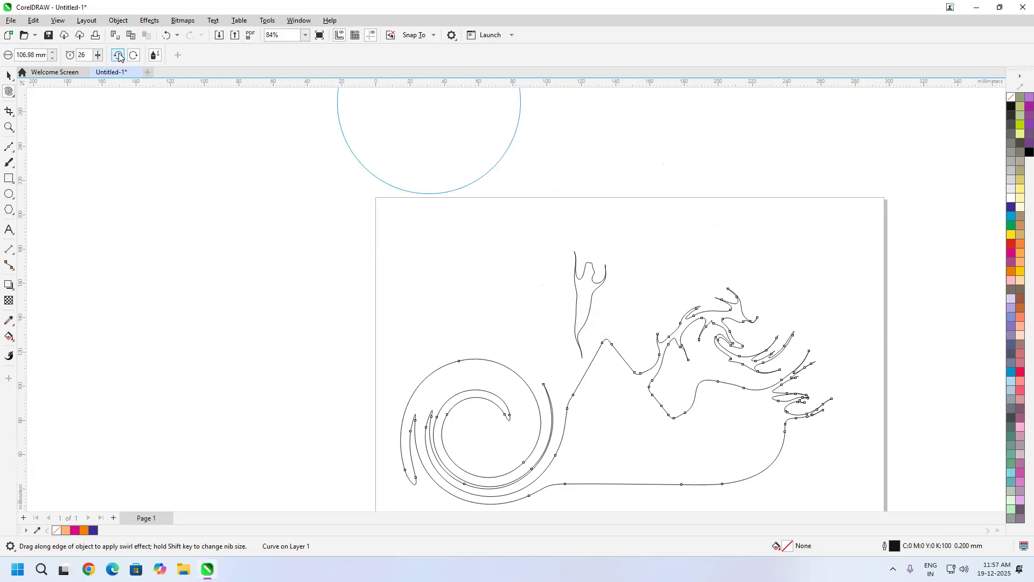
Step: Twirl the middle peak counterclockwise, and undo the last twirl
left_click_drag(607, 388, 608, 382)
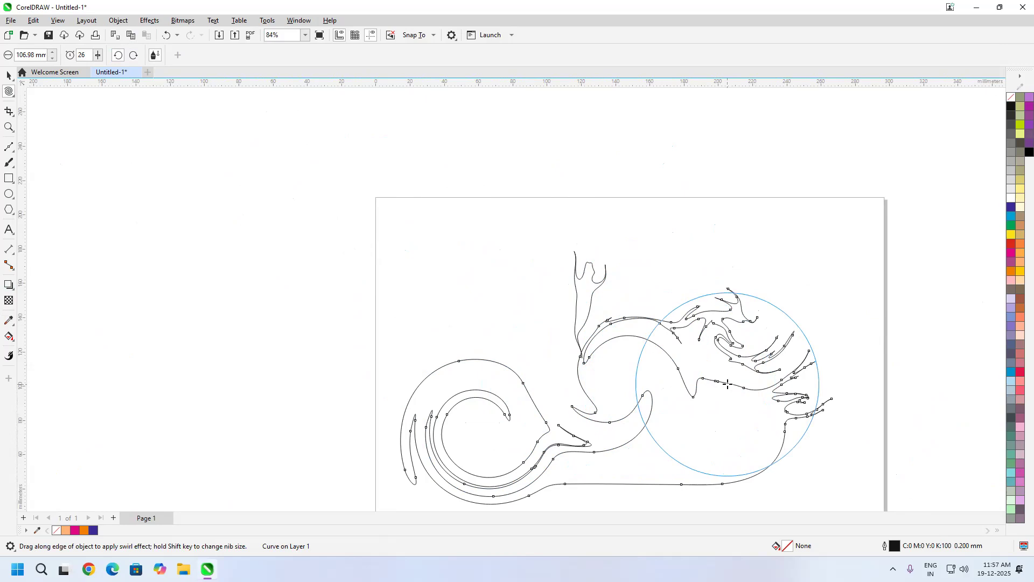
key("ctrl+z")
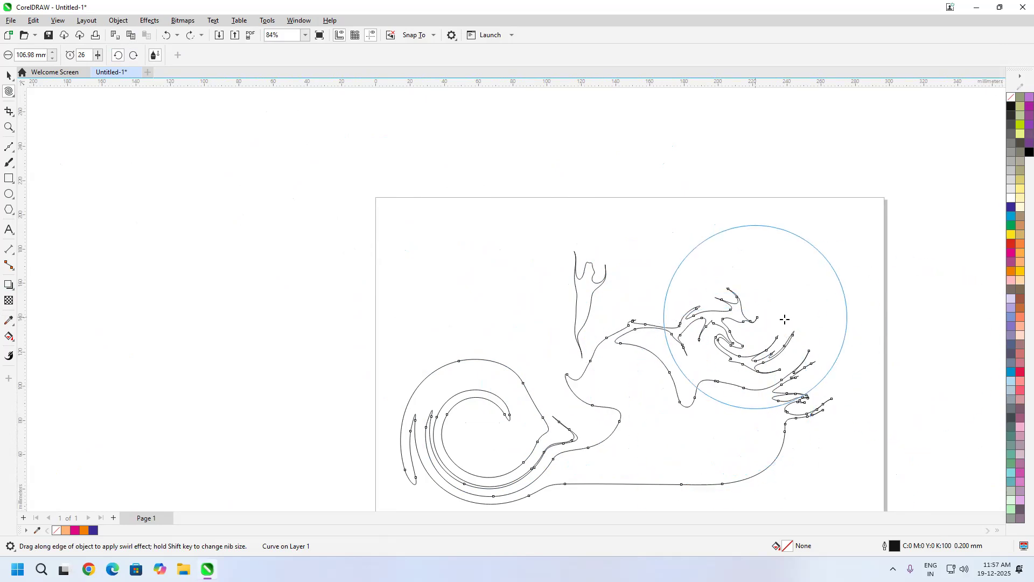
left_click_drag(802, 304, 774, 223)
left_click_drag(228, 215, 243, 255)
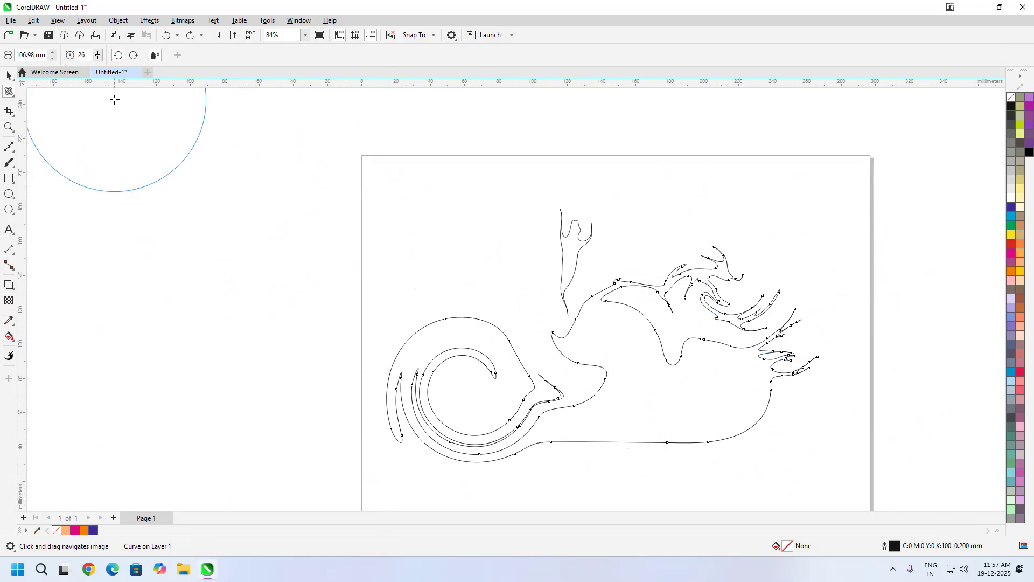
Step: Try counterclockwise twirls on the middle and right parts of the curve at a rate of 100, and undo both
left_click_drag(420, 233, 584, 237)
left_click_drag(617, 309, 618, 310)
mouse_move(714, 381)
left_mouse_down()
mouse_move(718, 393)
mouse_move(621, 418)
left_mouse_up()
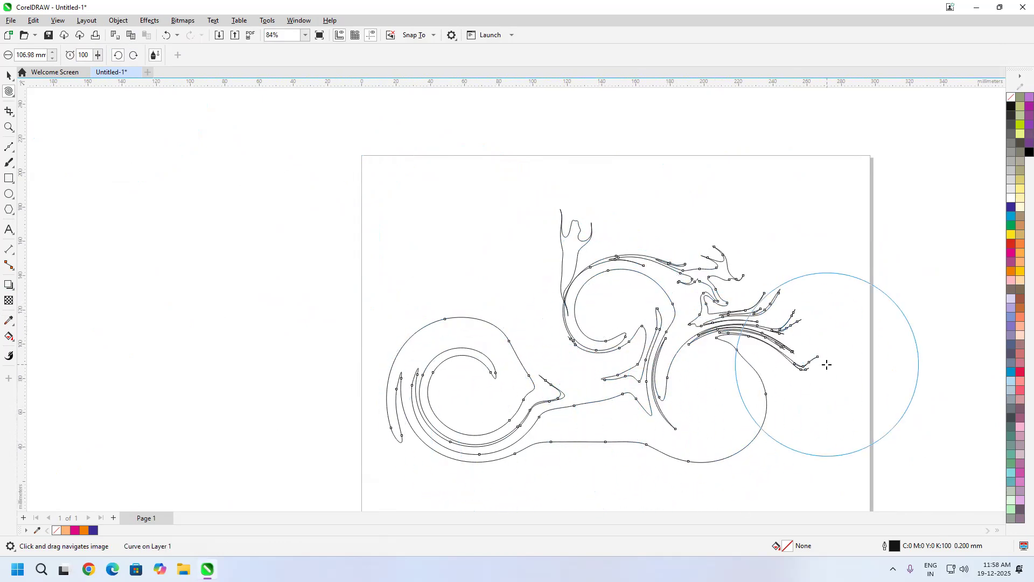
key("ctrl+z")
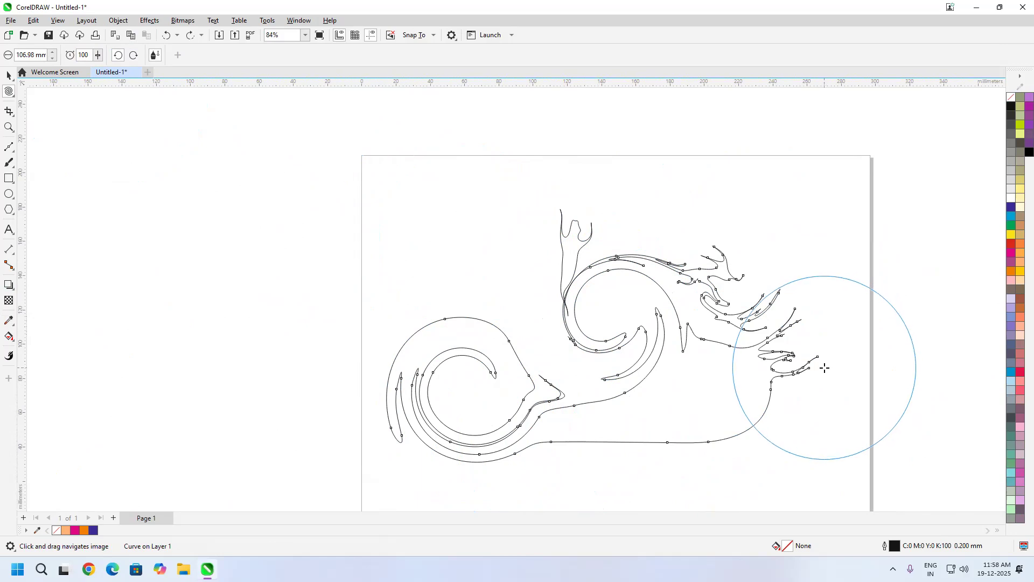
key("ctrl+z")
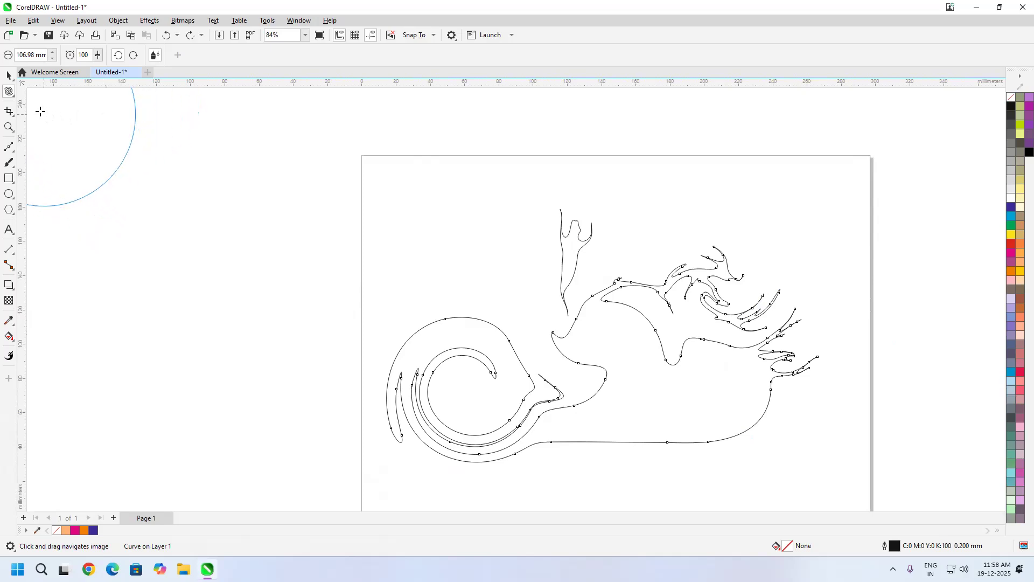
Step: Attract three pointed spikes out of the spiral's upper edge with the Attract and Repel tool, using a nib of about 73 mm
left_click(9, 94)
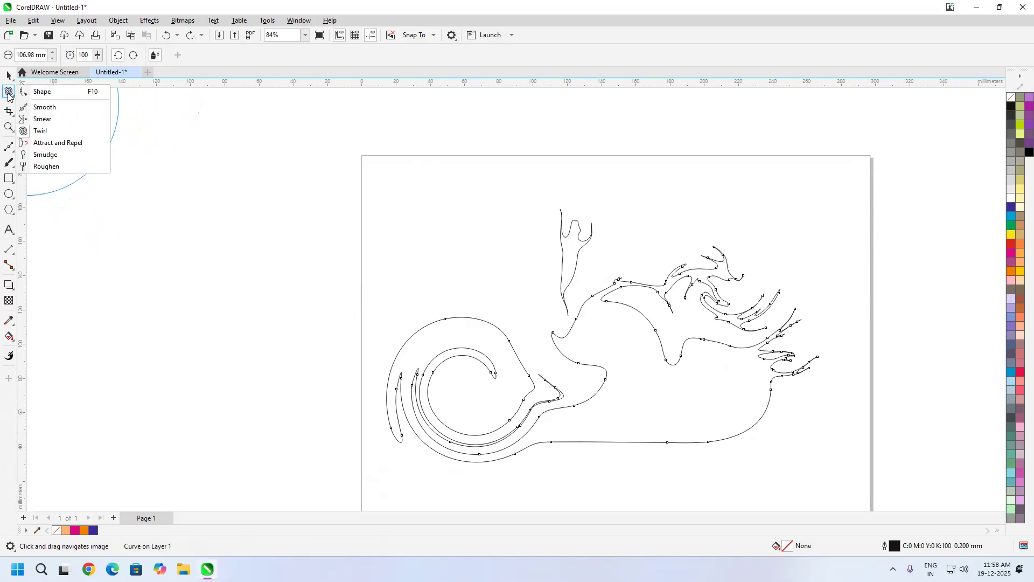
left_click(94, 143)
left_click_drag(376, 268, 429, 235, "shift")
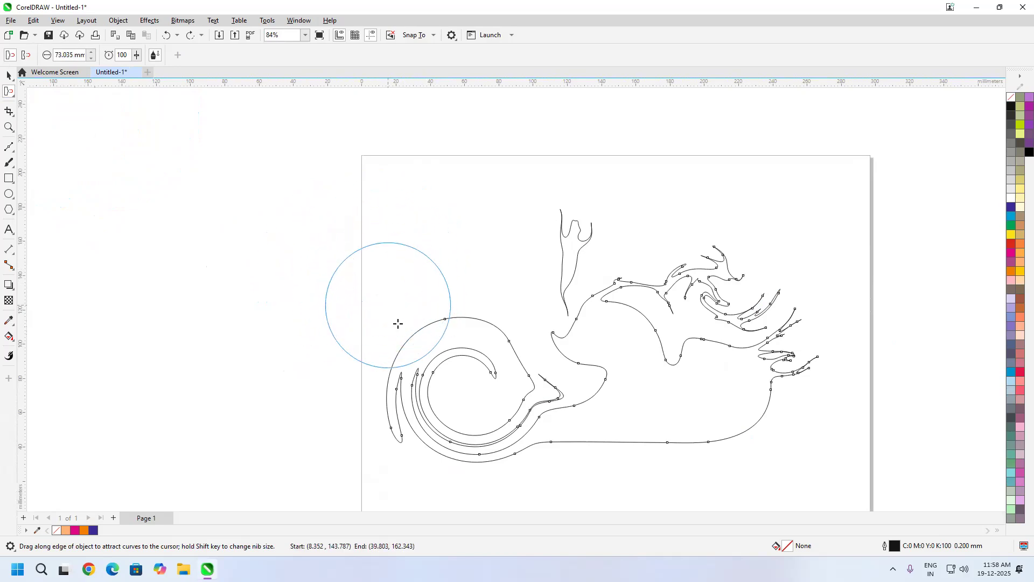
mouse_move(420, 302)
left_mouse_down()
mouse_move(346, 272)
mouse_move(296, 314)
mouse_move(287, 242)
left_mouse_up()
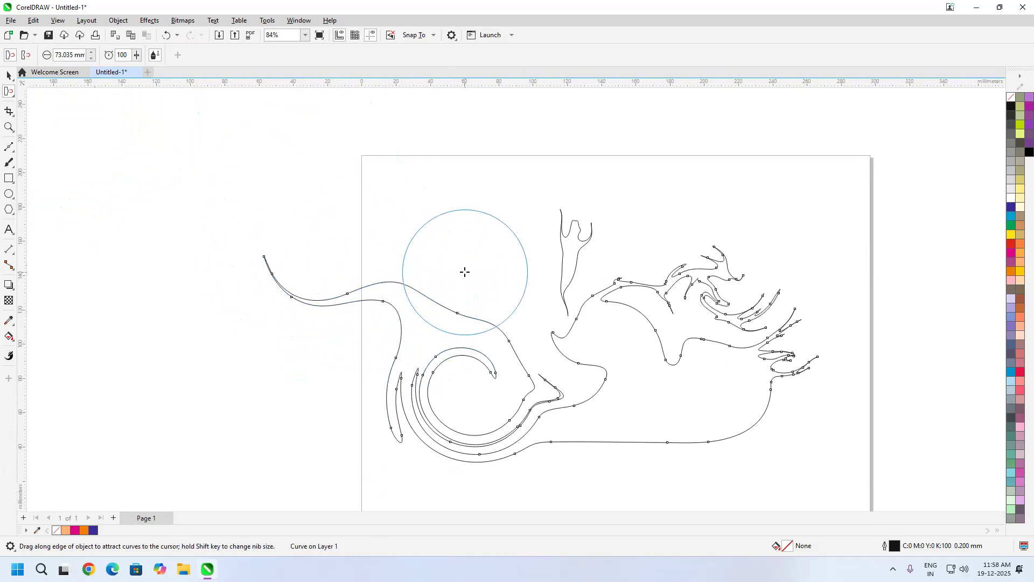
mouse_move(465, 272)
left_mouse_down()
mouse_move(430, 217)
mouse_move(385, 203)
mouse_move(347, 207)
mouse_move(335, 168)
left_mouse_up()
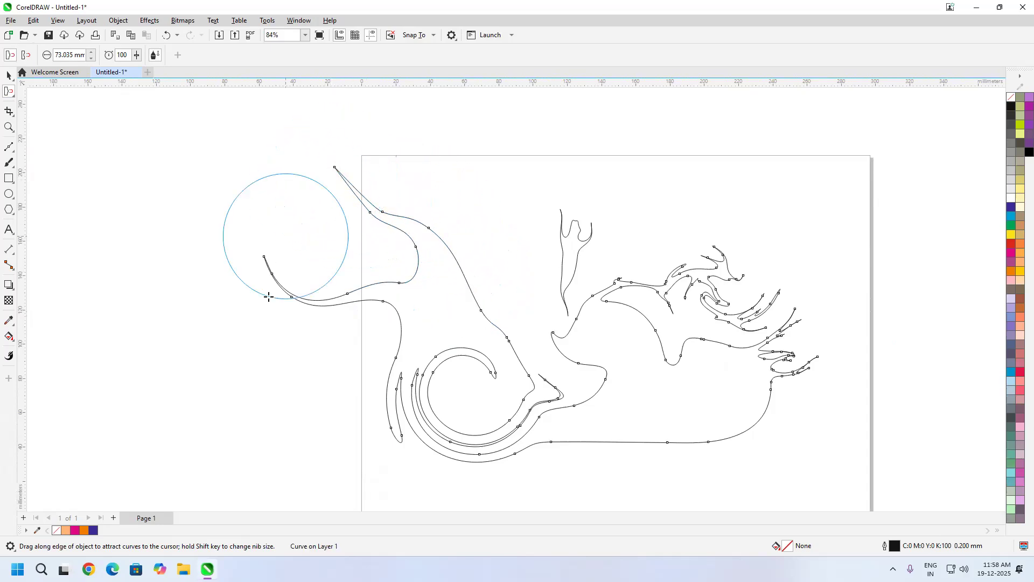
mouse_move(455, 233)
left_mouse_down()
mouse_move(473, 189)
mouse_move(469, 157)
left_mouse_up()
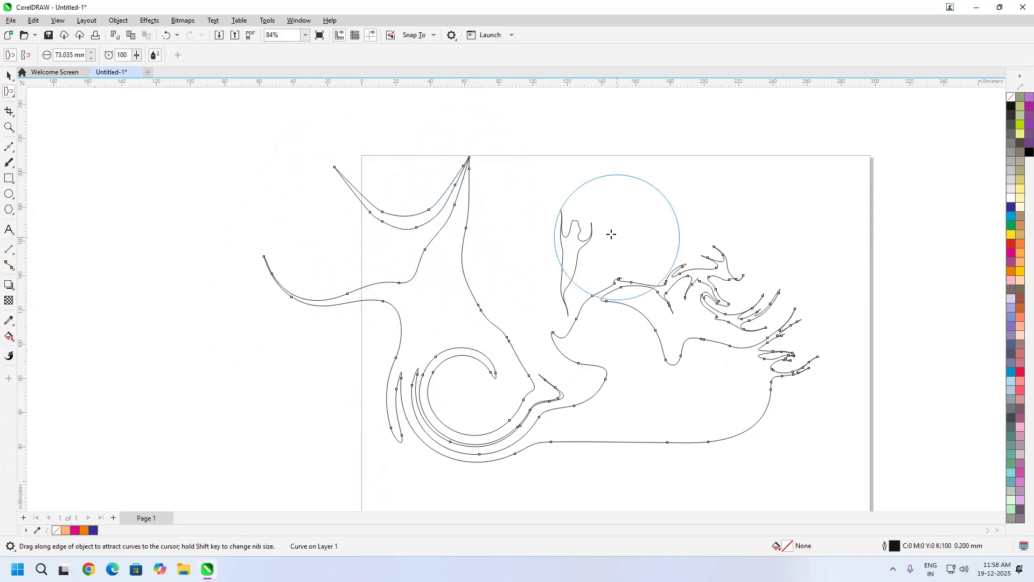
Step: Attract the smeared ellipse into long spikes in three directions, and pull the large curve's lower-right edge into one spike
left_click(575, 208)
mouse_move(565, 239)
left_mouse_down()
mouse_move(581, 224)
mouse_move(582, 192)
mouse_move(609, 159)
mouse_move(720, 177)
mouse_move(794, 161)
left_mouse_up()
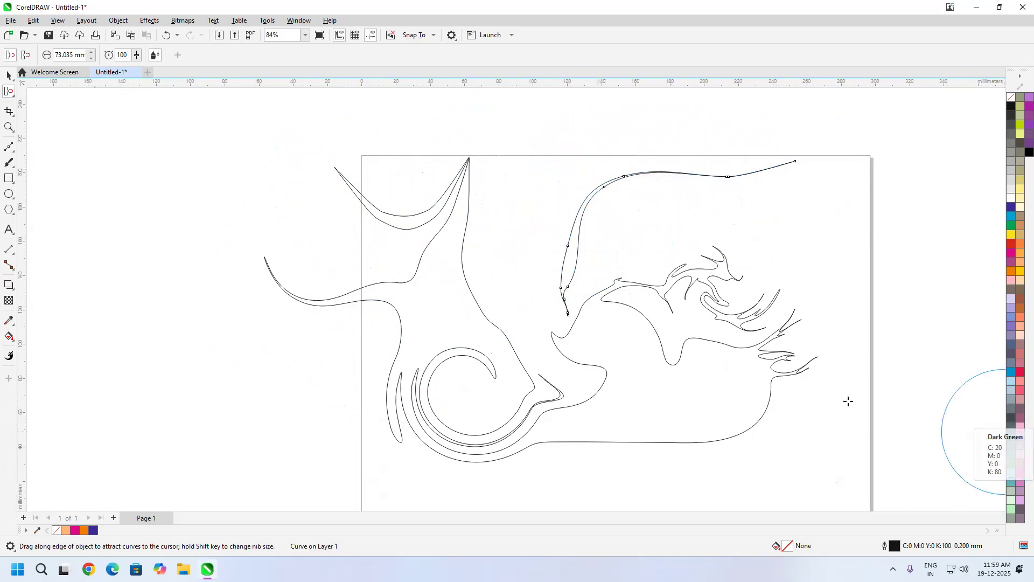
mouse_move(571, 241)
left_mouse_down()
mouse_move(562, 193)
mouse_move(506, 169)
mouse_move(514, 118)
left_mouse_up()
mouse_move(619, 178)
left_mouse_down()
mouse_move(624, 211)
mouse_move(665, 254)
mouse_move(683, 250)
left_mouse_up()
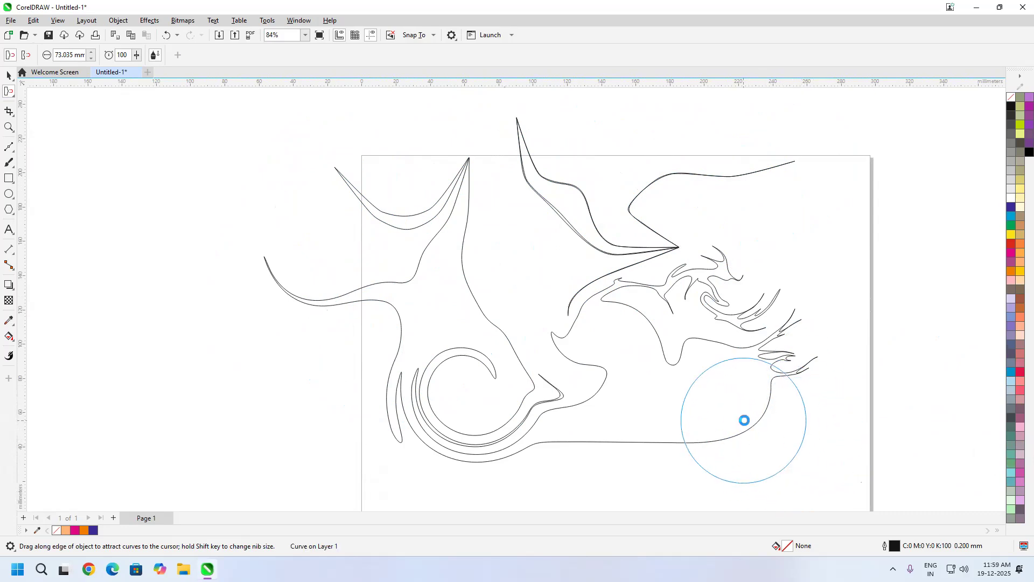
mouse_move(743, 419)
left_mouse_down()
mouse_move(795, 432)
mouse_move(845, 414)
mouse_move(873, 422)
left_mouse_up()
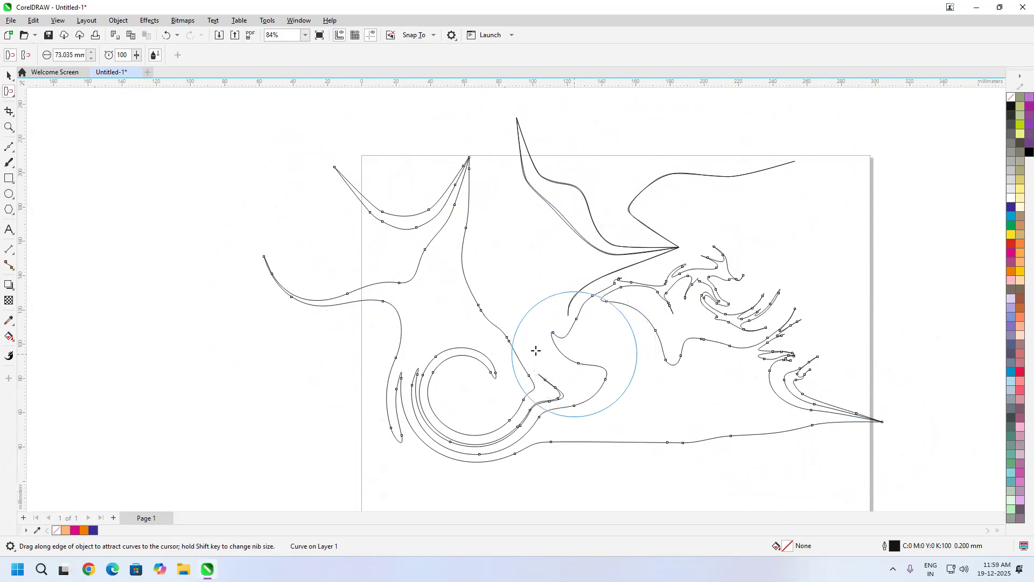
Step: Repel the large curve into round bulges along its lower edge, around its right spike and at the base of its left spikes
left_click(24, 59)
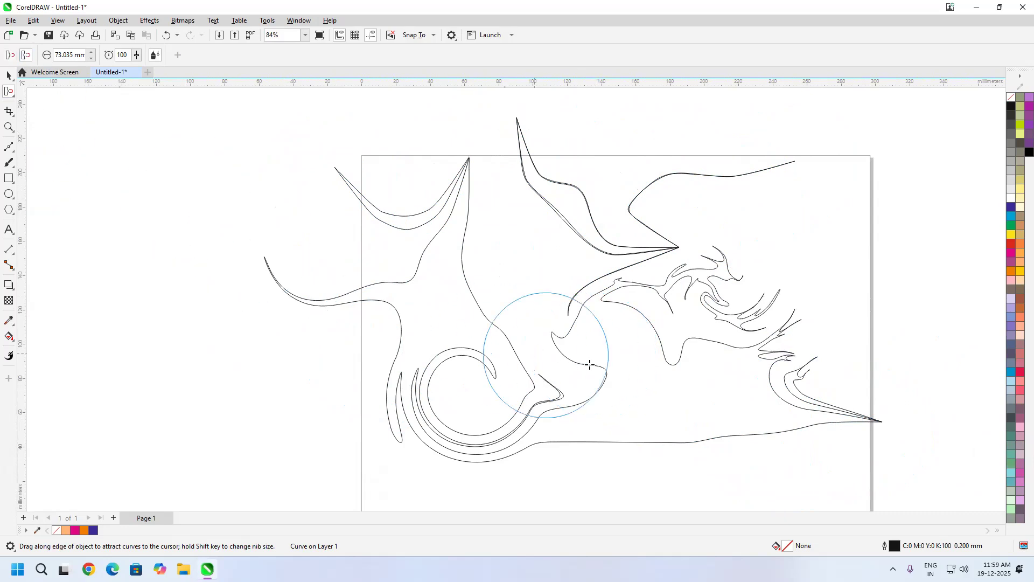
left_click_drag(692, 440, 686, 371)
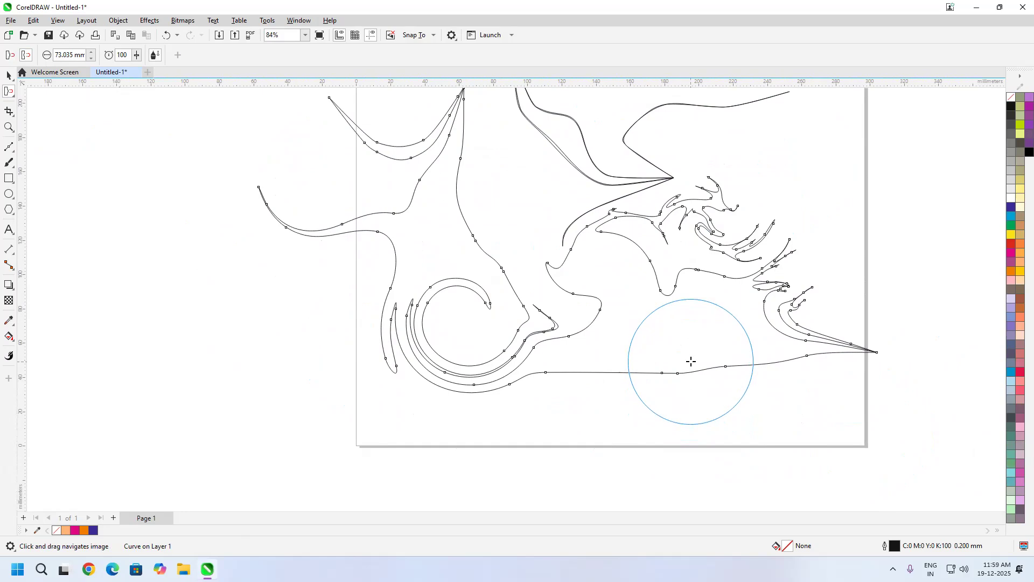
left_click_drag(691, 361, 691, 362)
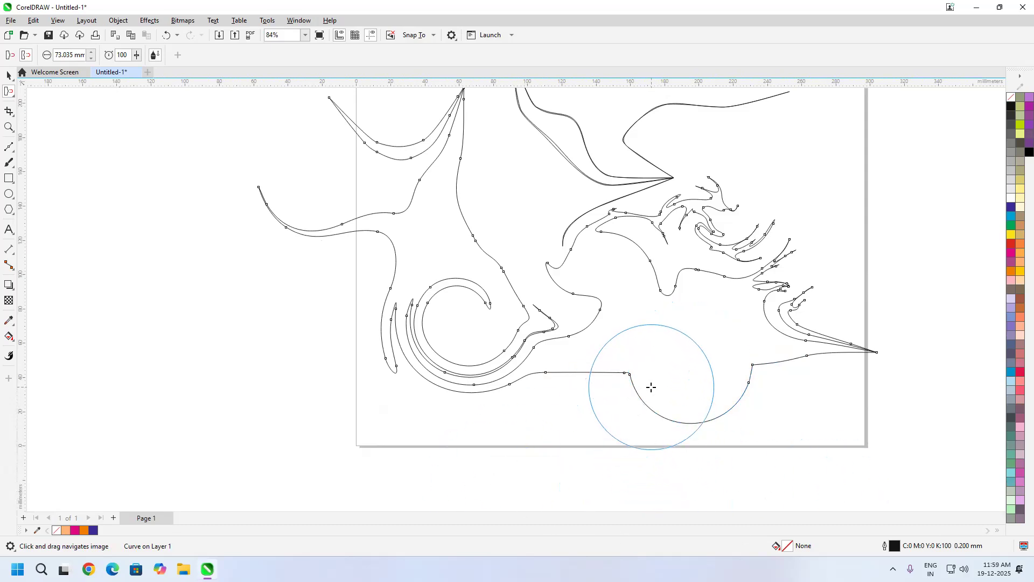
left_click_drag(647, 389, 647, 511)
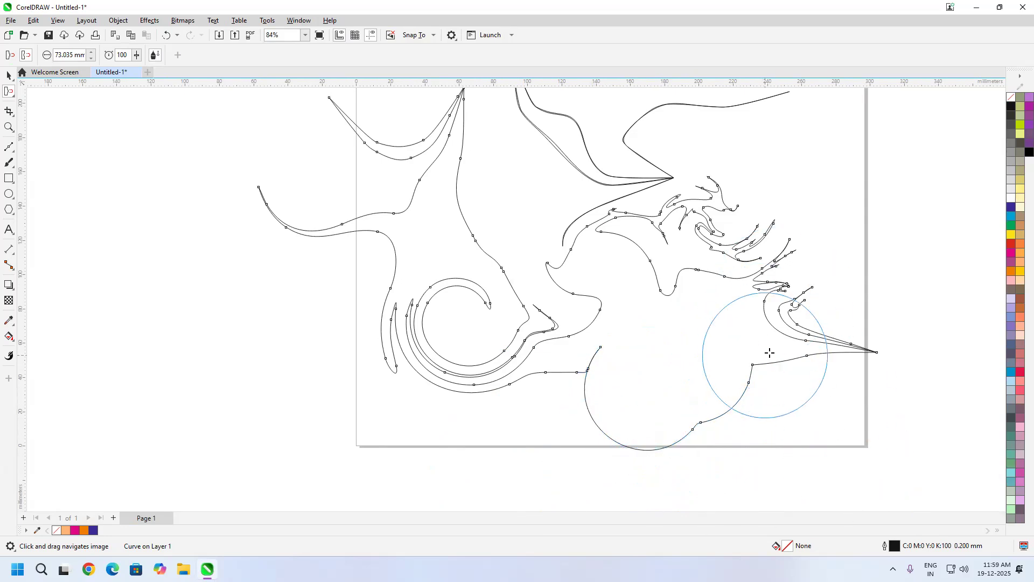
left_click_drag(782, 341, 782, 340)
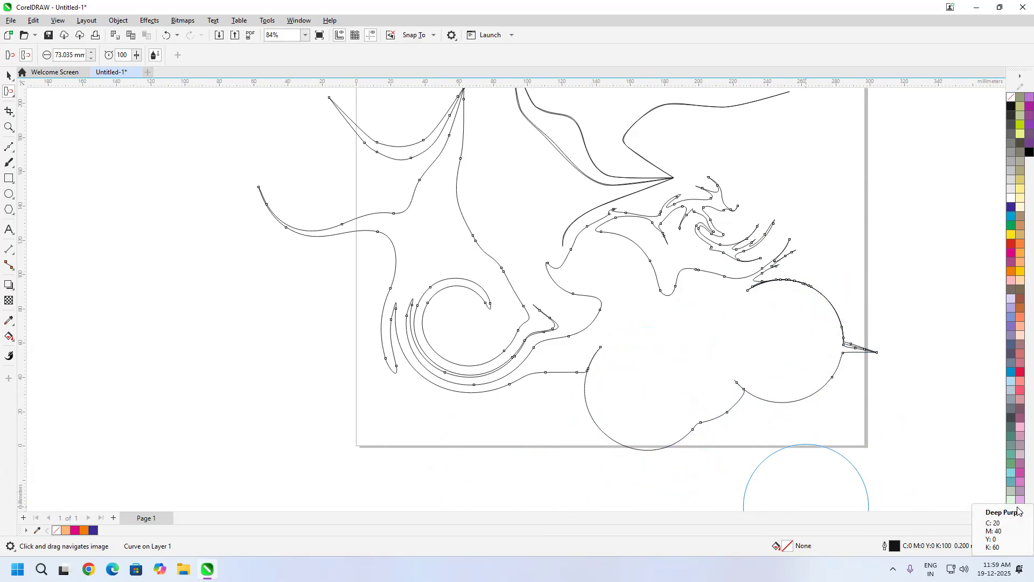
left_click_drag(816, 305, 817, 302)
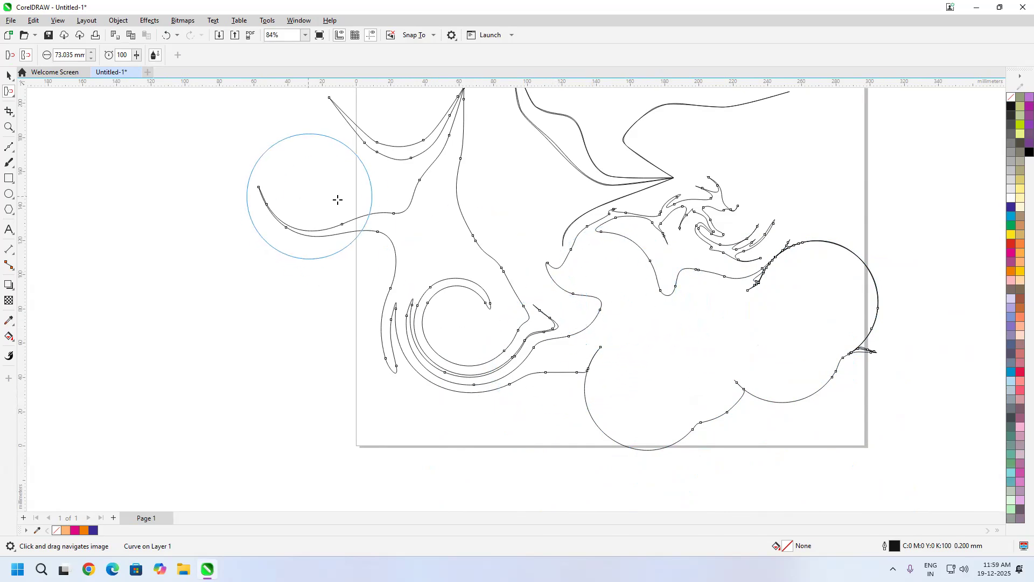
left_click(416, 221)
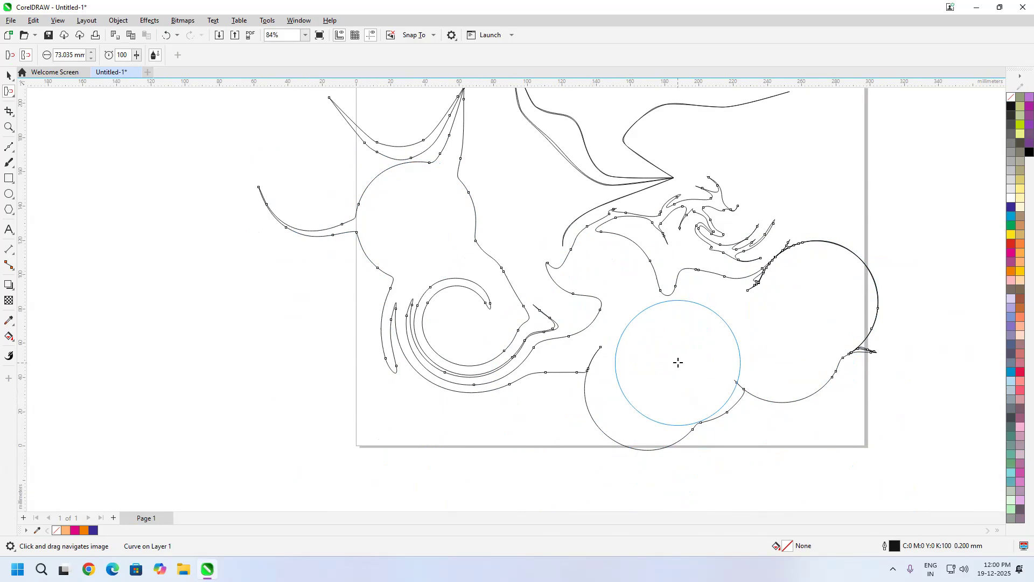
Step: Switch the shape-editing tool to Smudge, and delete every curve from the page
mouse_move(530, 290)
left_mouse_down()
mouse_move(644, 249)
mouse_move(523, 278)
left_mouse_up()
scroll(561, 245, "down", 1)
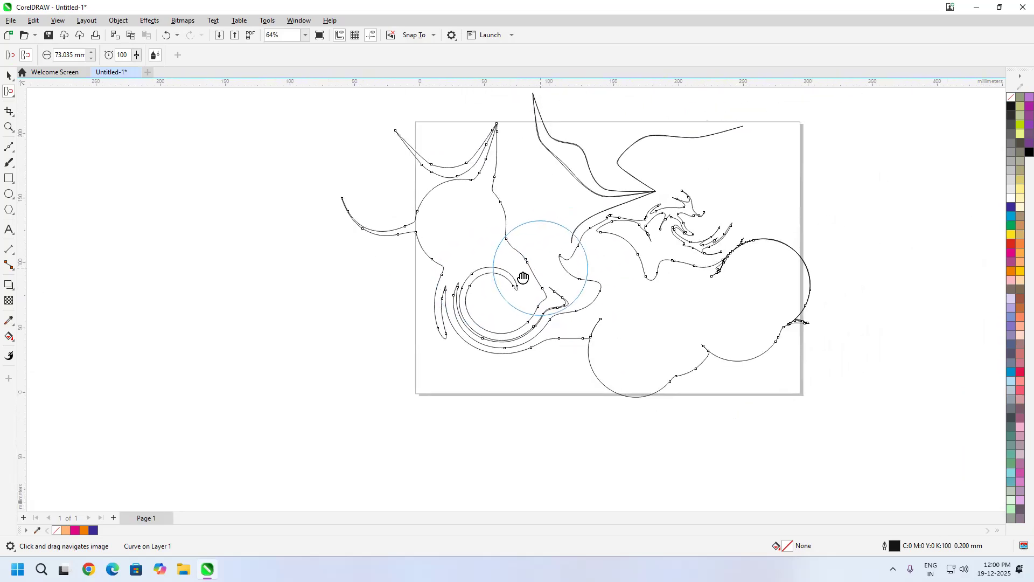
scroll(523, 278, "down", 1)
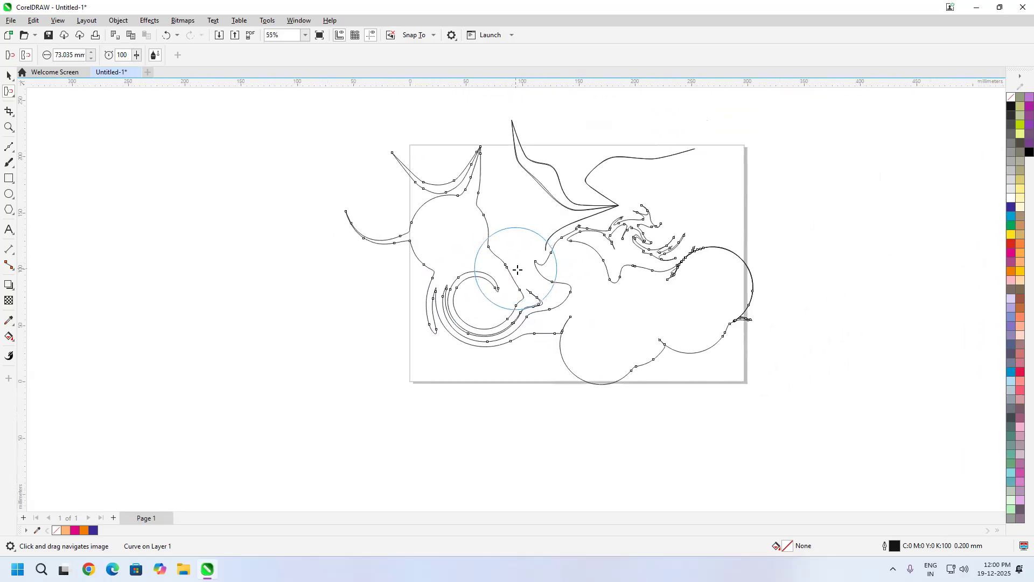
left_click(12, 99)
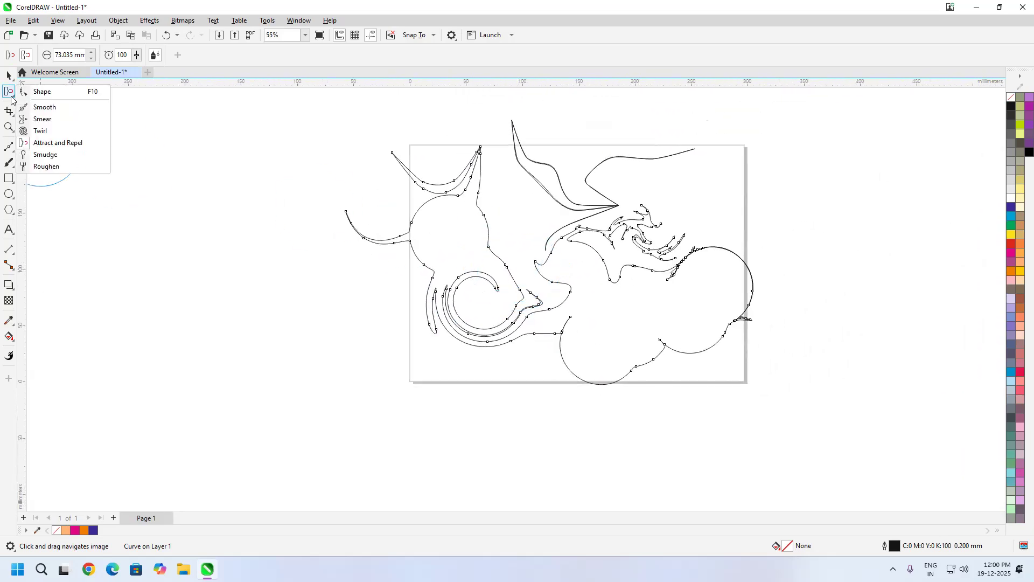
left_click(61, 158)
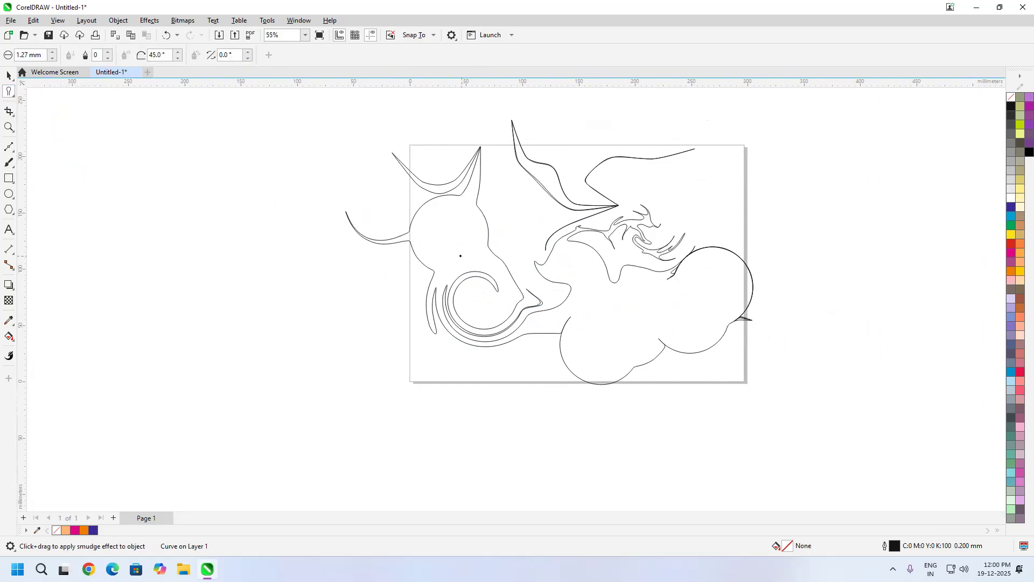
scroll(460, 255, "up", 6)
scroll(421, 241, "down", 6)
key("space")
key("Delete")
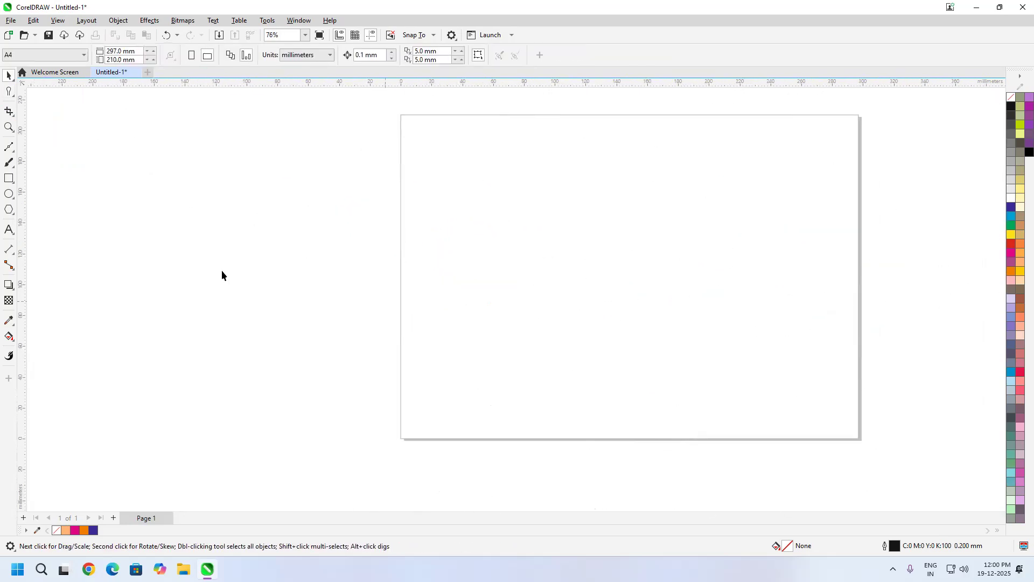
Step: Draw a circle about 63.6 mm in diameter left of the page's centre
left_click(9, 193)
left_click_drag(537, 210, 608, 315)
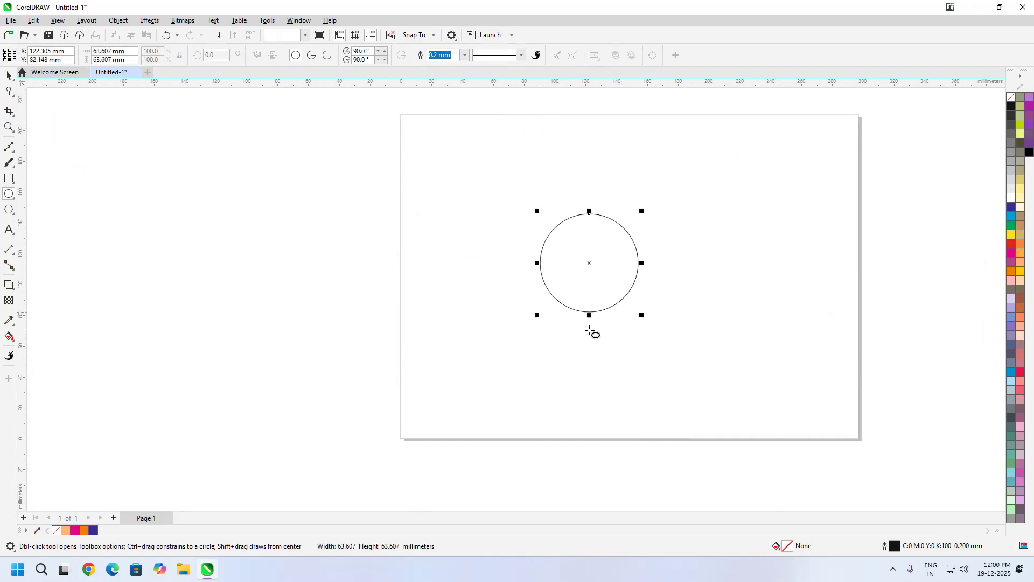
Step: Try a Smudge stroke outward from the circle's upper-left edge, and undo it
left_click(9, 91)
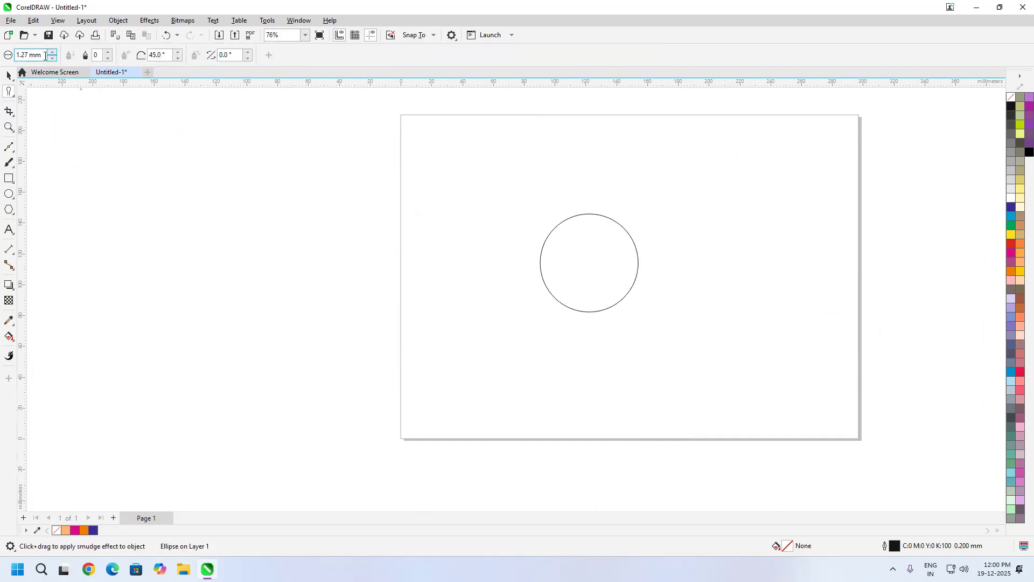
left_click_drag(44, 55, 16, 55)
mouse_move(547, 239)
left_mouse_down()
mouse_move(505, 236)
mouse_move(470, 255)
left_mouse_up()
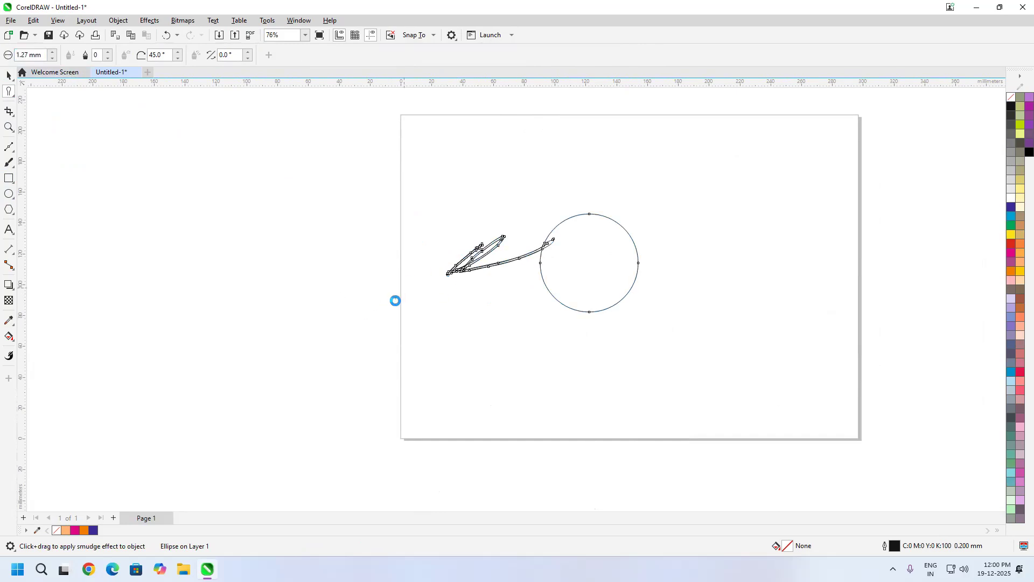
key("ctrl+z")
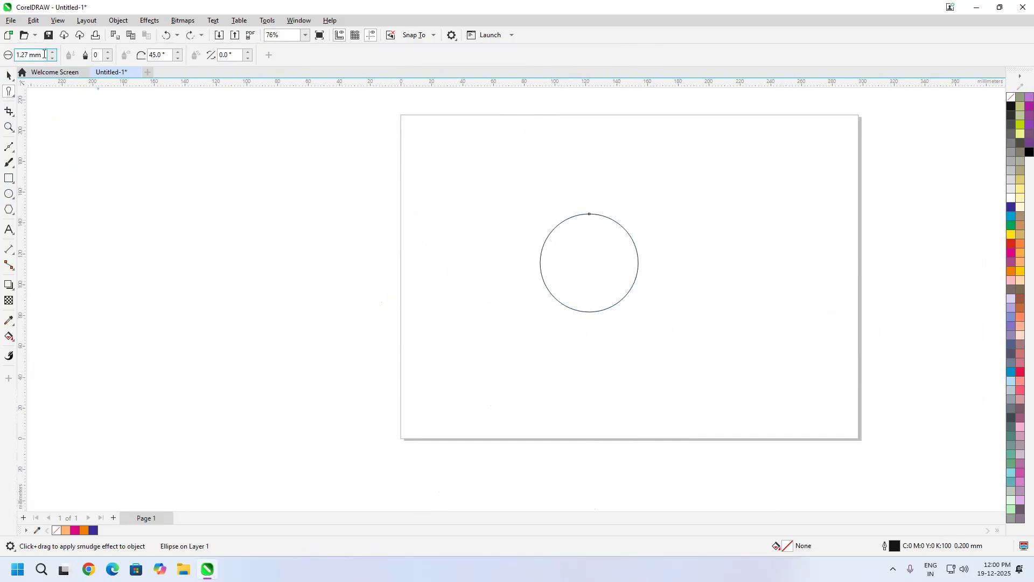
Step: Set the Smudge nib size to 5 mm, and smudge a long wavy arm leftward from the circle's upper-left edge
type("5")
key("Return")
scroll(550, 237, "up", 5)
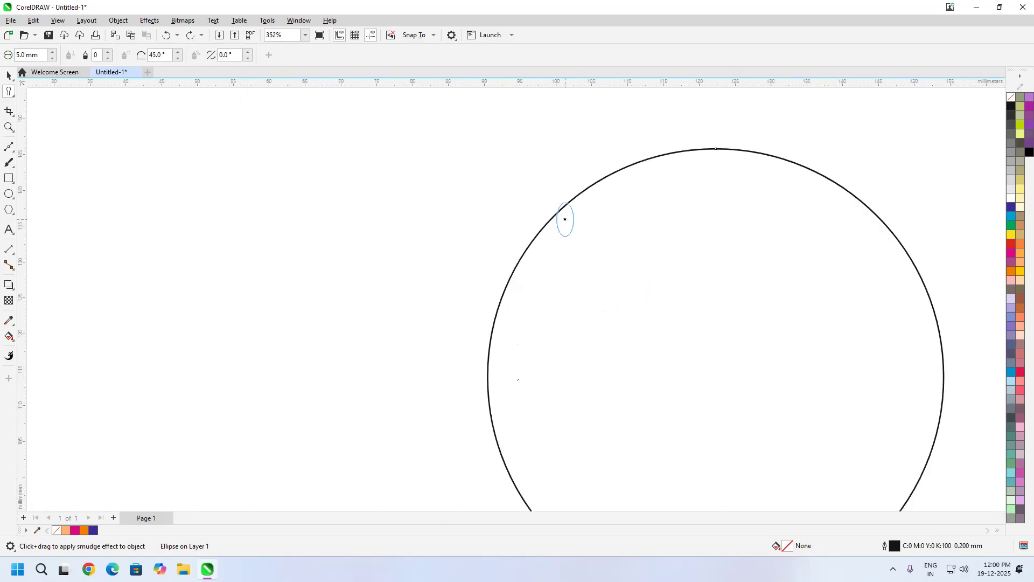
mouse_move(569, 251)
left_mouse_down()
mouse_move(480, 231)
mouse_move(352, 295)
mouse_move(234, 177)
mouse_move(2, 354)
left_mouse_up()
left_click_drag(434, 359, 503, 259)
Step: Smudge five more wavy arms outward from the circle's right, upper-right, top and upper-left edges
scroll(503, 260, "down", 2)
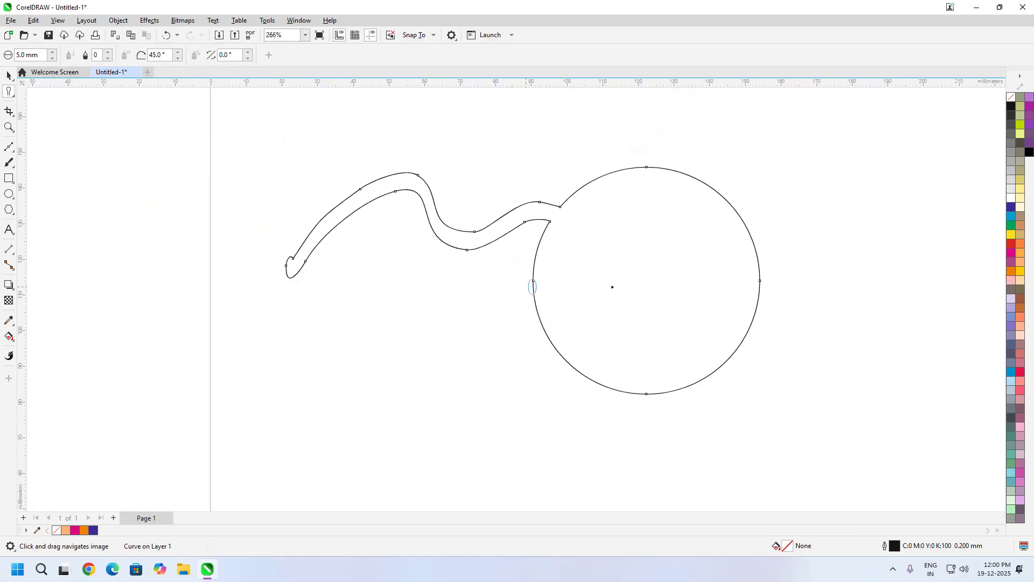
mouse_move(711, 240)
left_mouse_down()
mouse_move(754, 215)
mouse_move(827, 276)
mouse_move(909, 255)
mouse_move(939, 219)
mouse_move(963, 245)
left_mouse_up()
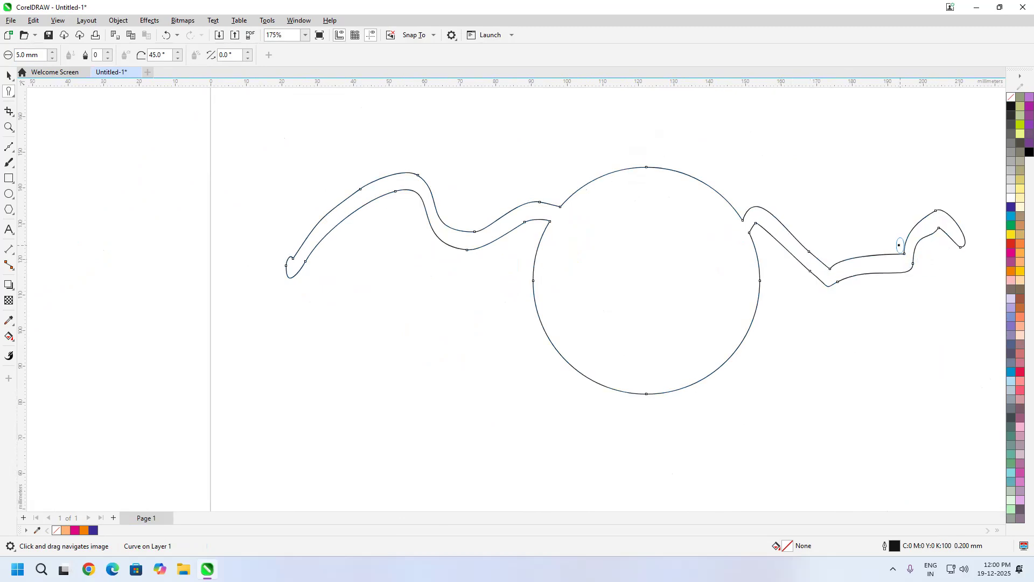
scroll(713, 248, "down", 2)
mouse_move(595, 218)
left_mouse_down()
mouse_move(688, 175)
mouse_move(776, 175)
mouse_move(791, 196)
mouse_move(699, 122)
mouse_move(732, 98)
left_mouse_up()
mouse_move(567, 208)
left_mouse_down()
mouse_move(545, 146)
mouse_move(470, 108)
left_mouse_up()
mouse_move(554, 219)
left_mouse_down()
mouse_move(475, 166)
mouse_move(409, 175)
mouse_move(347, 159)
left_mouse_up()
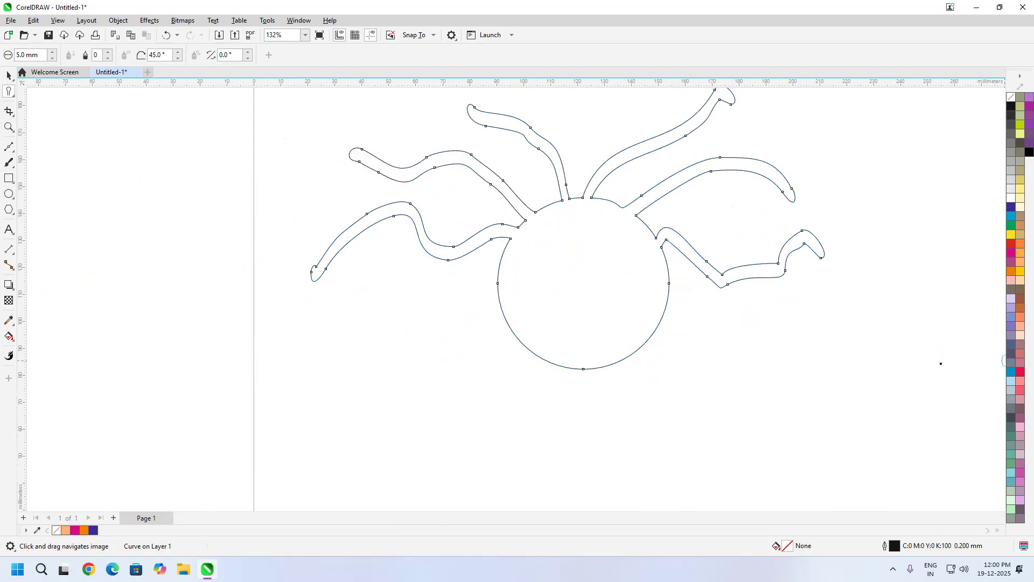
Step: Set the Smudge dryout to 10, and smudge rows of short pointed spikes down the circle's left and right edges
left_click(107, 53)
left_click(108, 53)
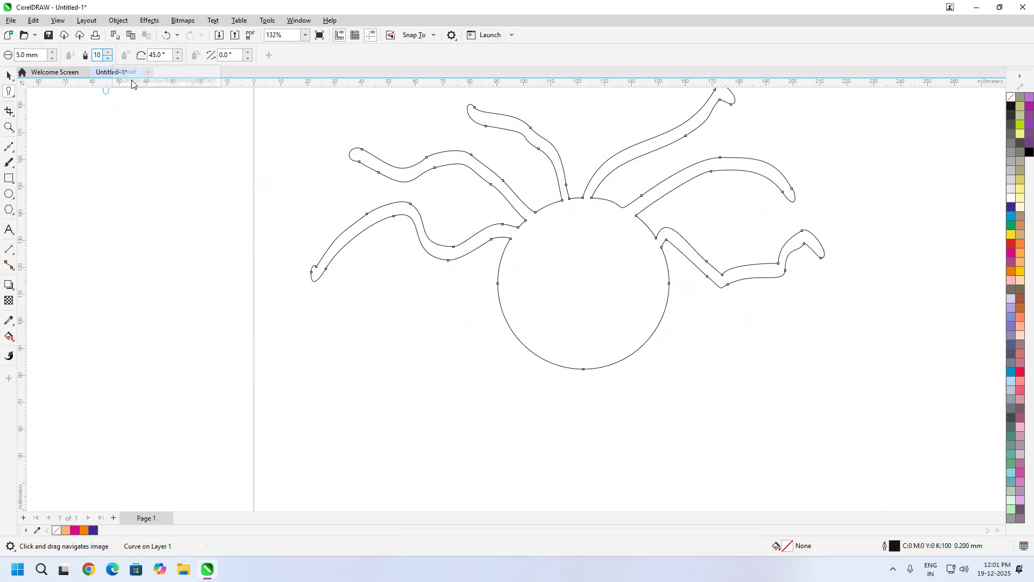
scroll(499, 275, "up", 3)
left_click_drag(508, 279, 481, 294)
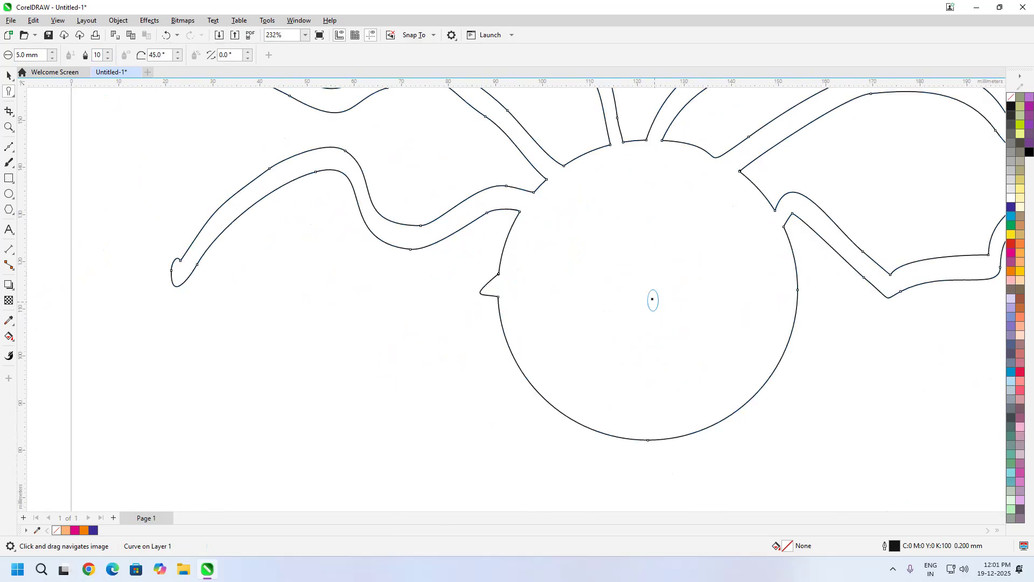
mouse_move(501, 311)
left_mouse_down()
mouse_move(484, 334)
mouse_move(479, 388)
left_mouse_up()
mouse_move(519, 355)
left_mouse_down()
mouse_move(466, 392)
mouse_move(496, 398)
left_mouse_up()
mouse_move(554, 382)
left_mouse_down()
mouse_move(511, 429)
mouse_move(534, 420)
left_mouse_up()
left_click_drag(563, 400, 547, 417)
mouse_move(780, 270)
left_mouse_down()
mouse_move(831, 294)
mouse_move(793, 301)
mouse_move(838, 326)
mouse_move(798, 349)
left_mouse_up()
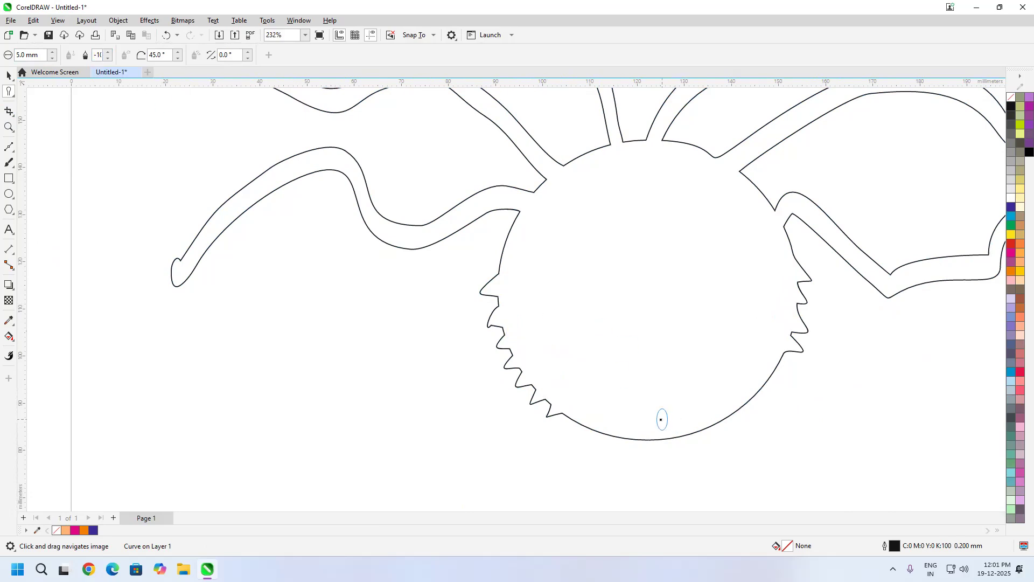
Step: Set the dryout to -10, and smudge widening lobes from the lower-right and lower-left edges, extending the left one into a chain of lobes
left_click_drag(758, 379, 830, 410)
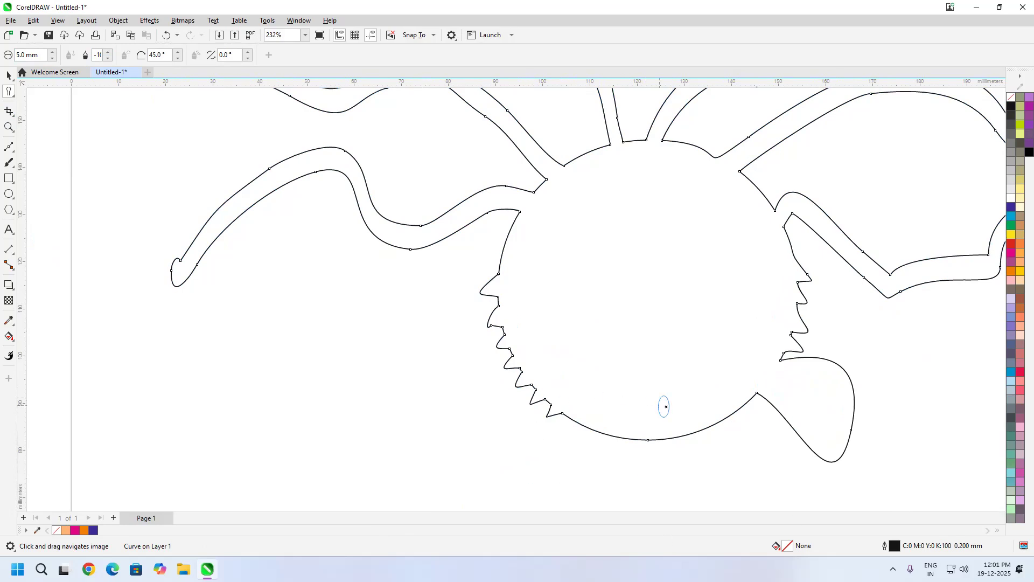
mouse_move(605, 430)
left_mouse_down()
mouse_move(517, 458)
mouse_move(447, 465)
left_mouse_up()
scroll(709, 279, "down", 1)
scroll(709, 278, "down", 1)
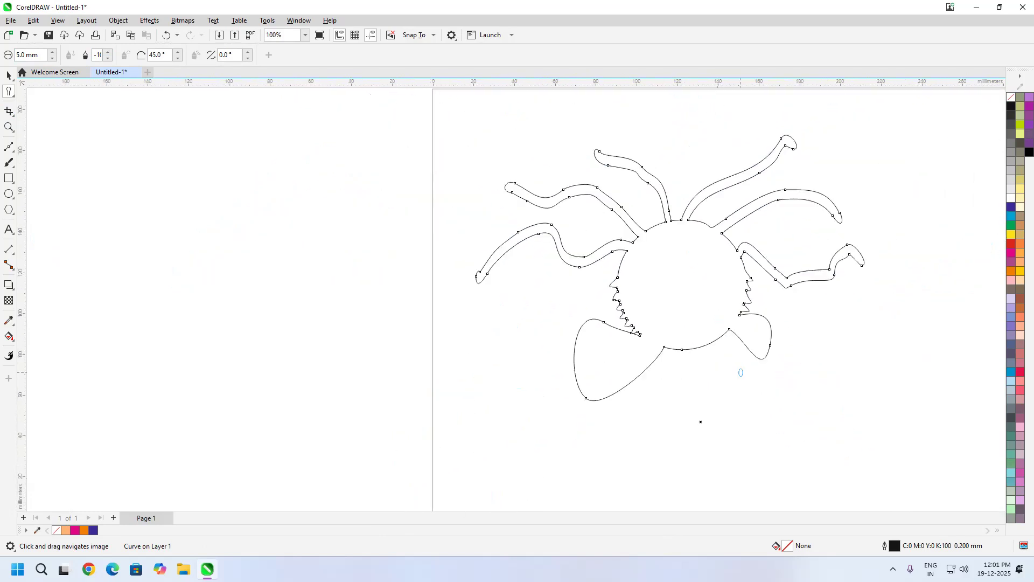
left_click_drag(587, 350, 333, 353)
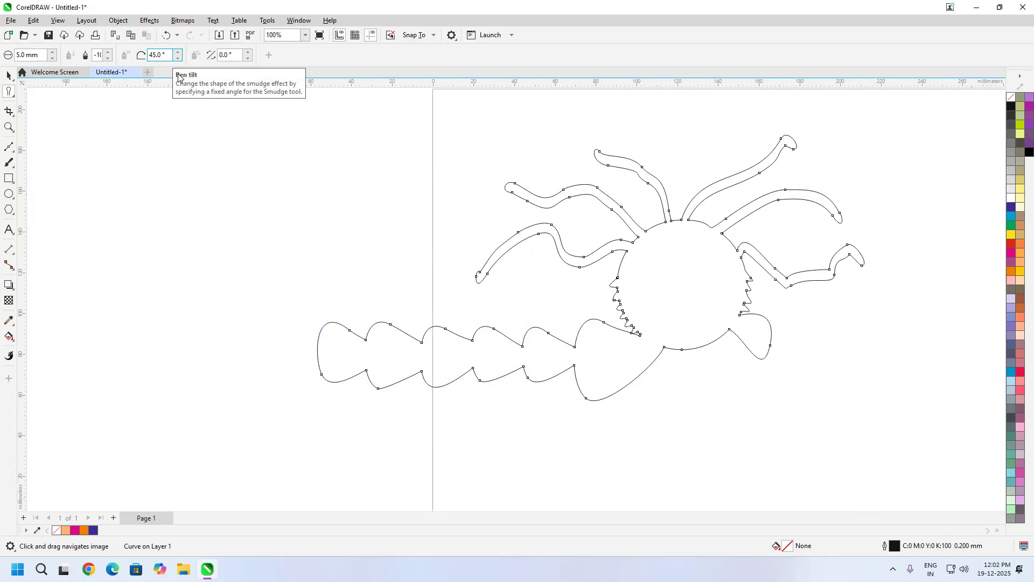
Step: Set the Smudge pen tilt to 90°
scroll(418, 240, "up", 5)
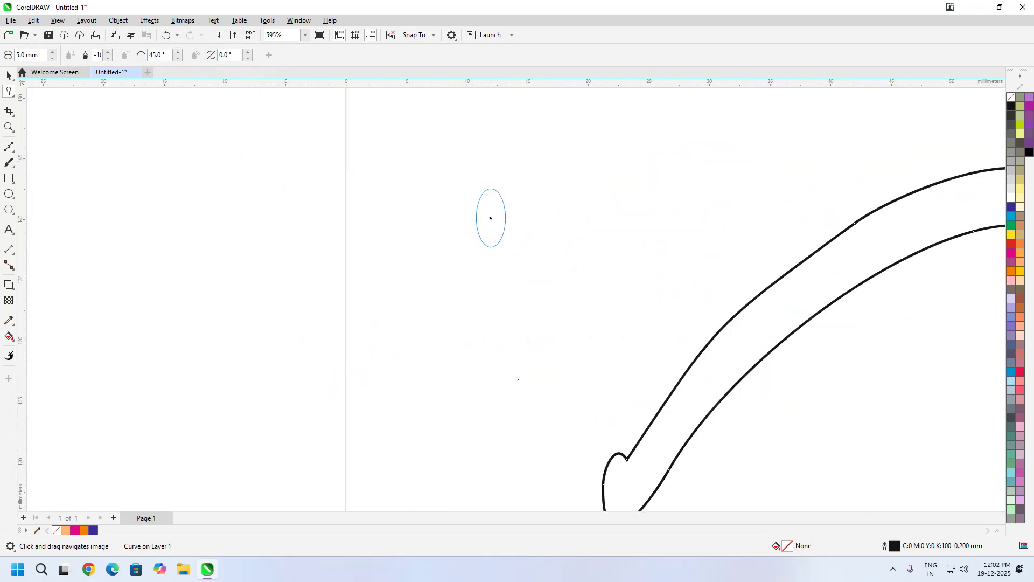
left_click(160, 54)
type("90")
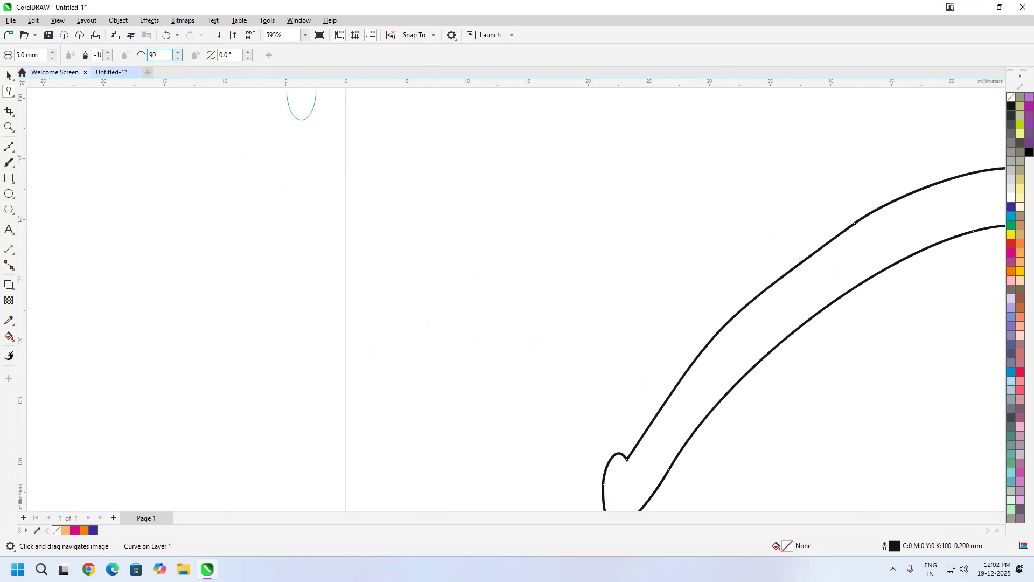
key("Return")
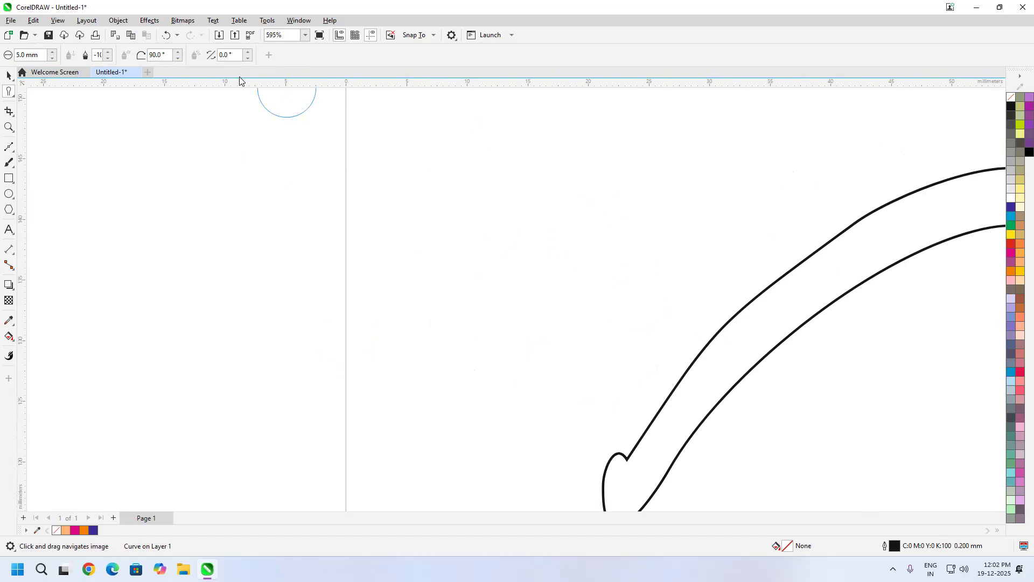
Step: Set the Smudge pen tilt to 20°
left_click(164, 54)
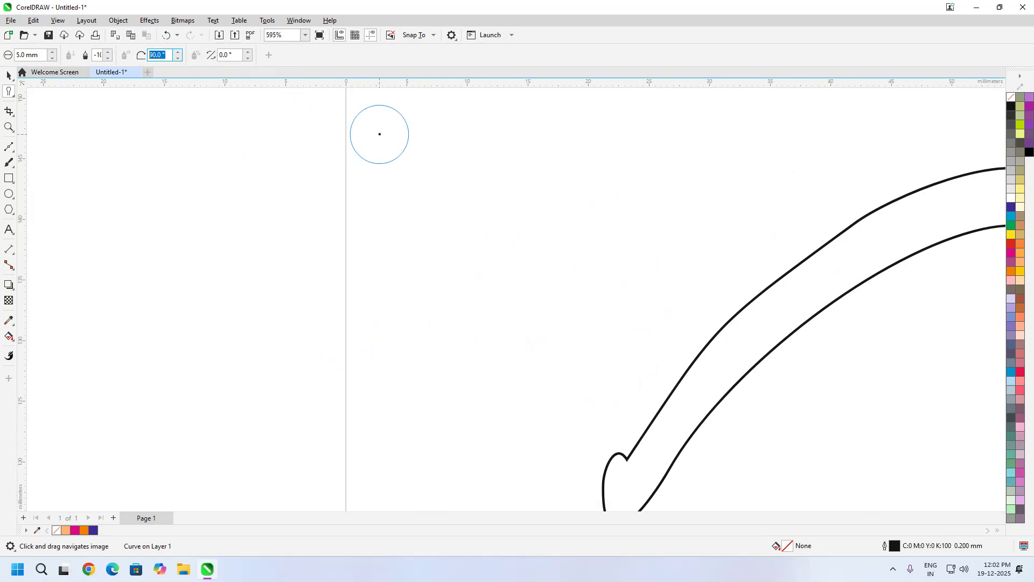
type("20")
key("Return")
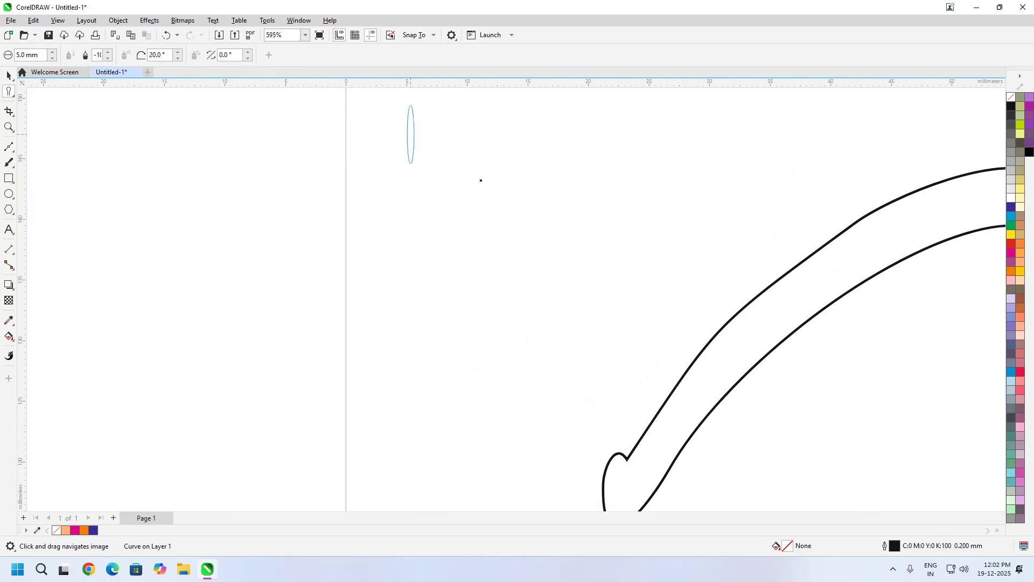
Step: Try the narrow Smudge nib with a short stroke and, at dryout 0, a long looping ribbon toward the page's lower right, and undo both
scroll(647, 291, "down", 7)
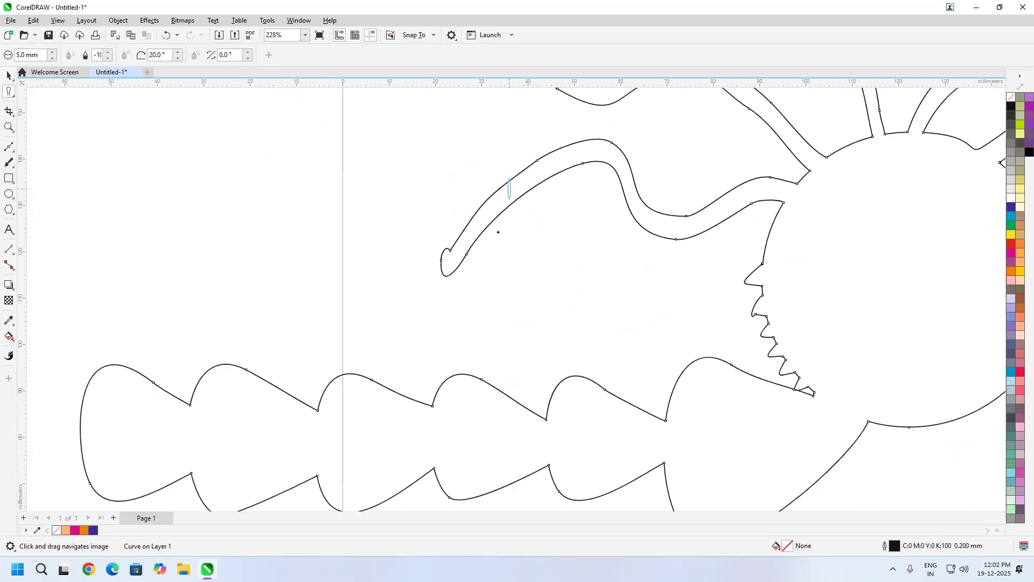
mouse_move(877, 315)
left_mouse_down()
mouse_move(634, 356)
mouse_move(653, 414)
mouse_move(804, 457)
mouse_move(865, 317)
mouse_move(851, 307)
mouse_move(858, 348)
left_mouse_up()
key("ctrl+z")
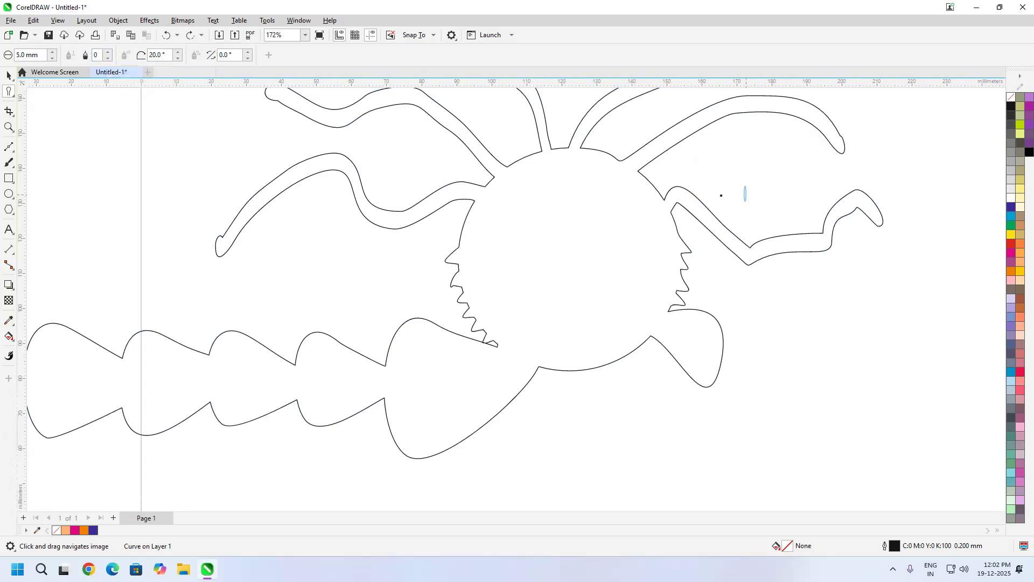
scroll(648, 288, "down", 3)
mouse_move(592, 288)
left_mouse_down()
mouse_move(663, 306)
mouse_move(742, 246)
mouse_move(813, 257)
mouse_move(731, 370)
mouse_move(660, 355)
mouse_move(782, 327)
mouse_move(945, 322)
mouse_move(839, 302)
mouse_move(744, 478)
mouse_move(660, 486)
mouse_move(667, 458)
mouse_move(892, 467)
left_mouse_up()
scroll(698, 294, "down", 2)
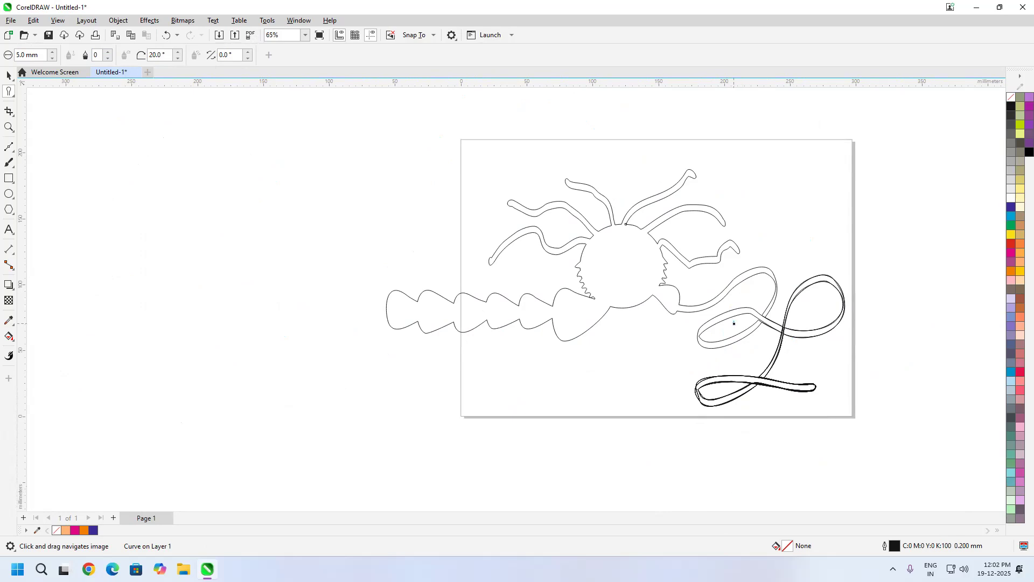
key("ctrl+z")
Step: Delete the smudged curve, and add the letter A as artistic text in Arial near the page's centre
key("Delete")
left_click(9, 229)
left_click(579, 267)
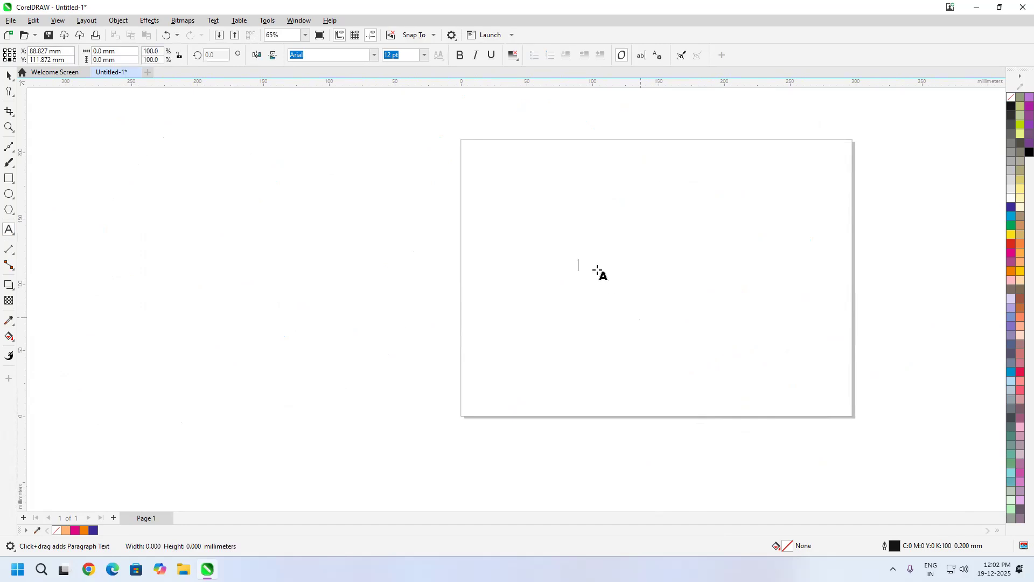
scroll(595, 272, "up", 3)
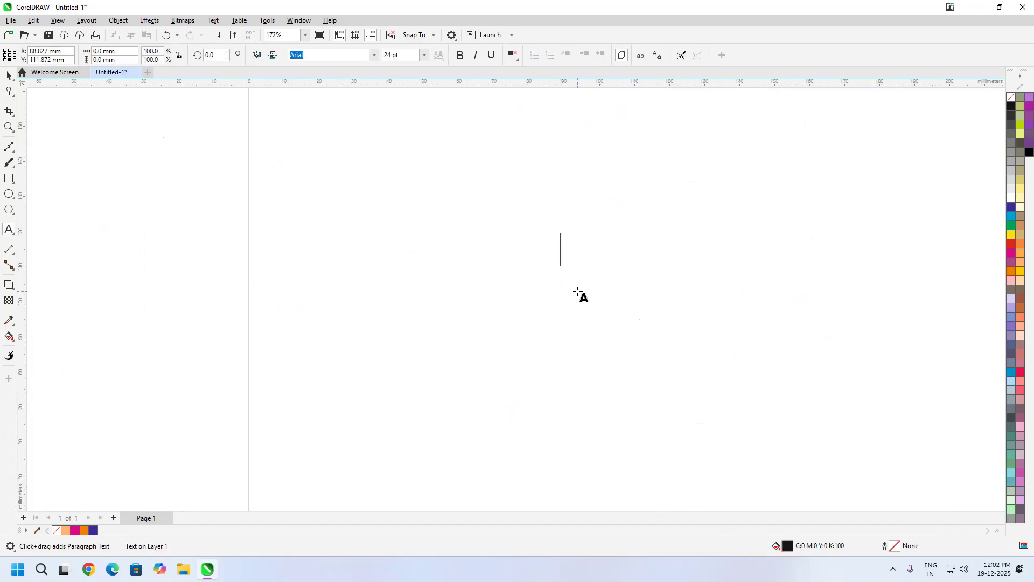
type("A")
key("Escape")
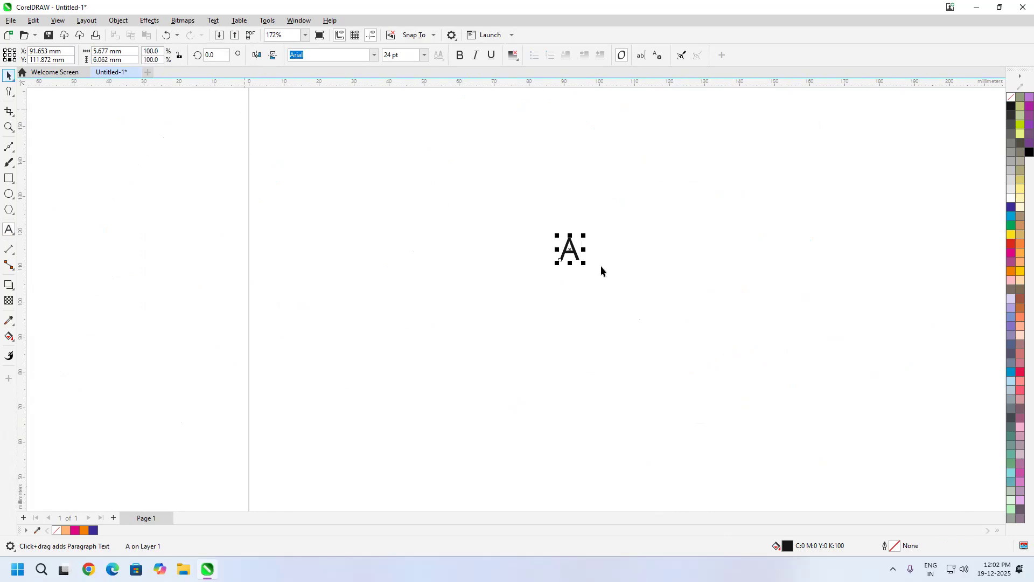
Step: Enlarge the letter A to about 37 mm tall and make it bold
scroll(603, 275, "up", 2)
left_click_drag(602, 279, 857, 466)
left_click_drag(722, 401, 605, 340)
left_click_drag(858, 466, 862, 471)
left_click(461, 56)
left_click_drag(708, 257, 697, 314)
Step: Smudge a curling tail from the A's lower-right foot and another upward from its upper-left corner
left_click(9, 92)
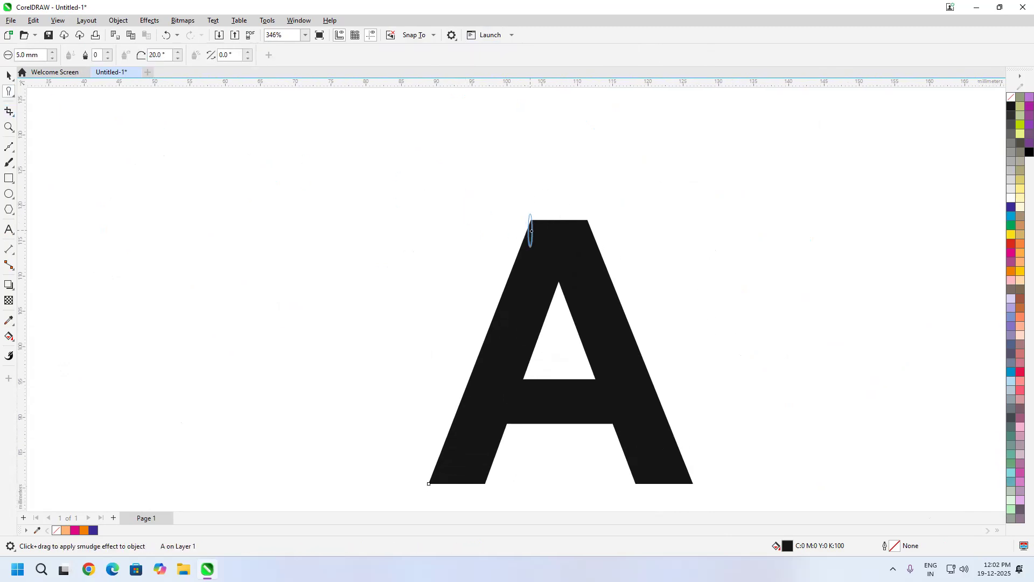
mouse_move(706, 444)
left_mouse_down()
mouse_move(632, 328)
mouse_move(617, 356)
left_mouse_up()
left_click_drag(777, 295, 763, 268)
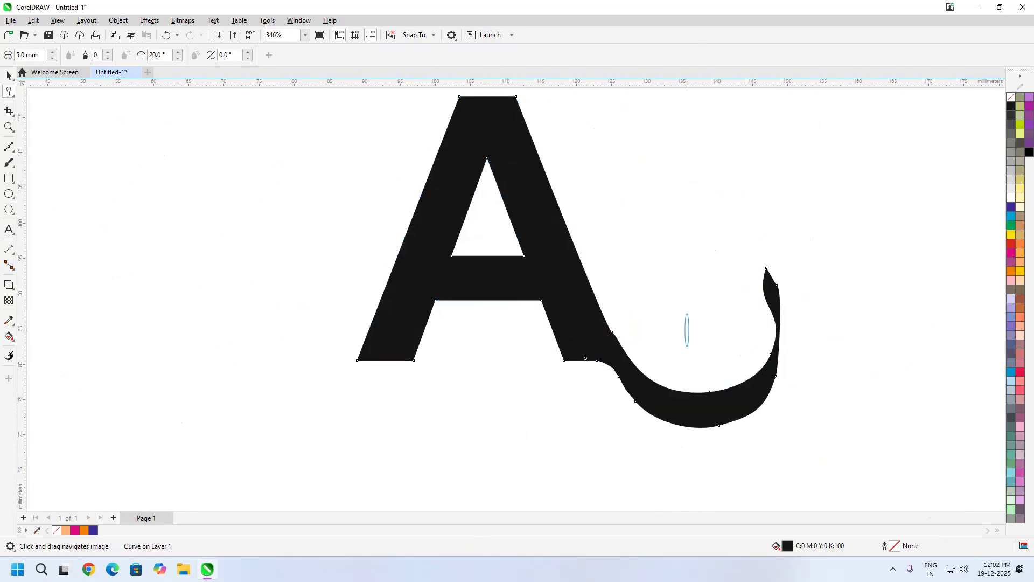
scroll(684, 321, "down", 2)
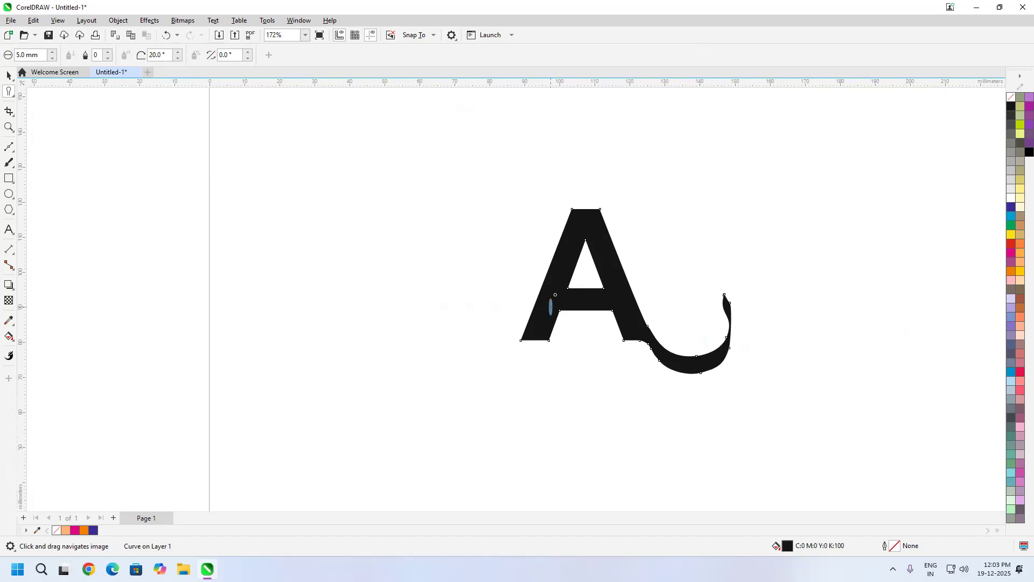
mouse_move(572, 213)
left_mouse_down()
mouse_move(539, 153)
mouse_move(565, 123)
left_mouse_up()
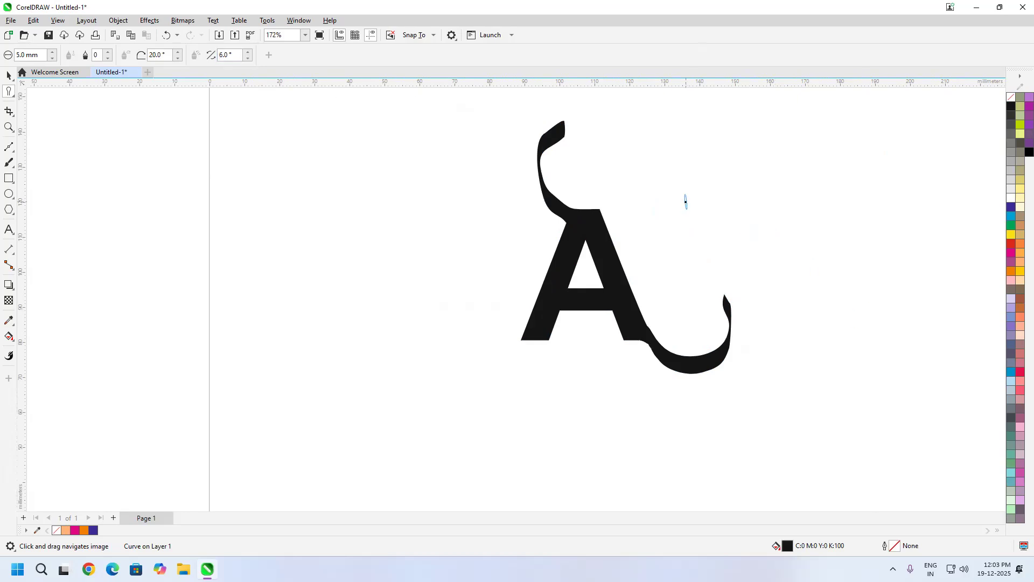
Step: Set the Smudge pen bearing to 37°
double_click(230, 55)
type("-25")
key("Return")
left_click(247, 51)
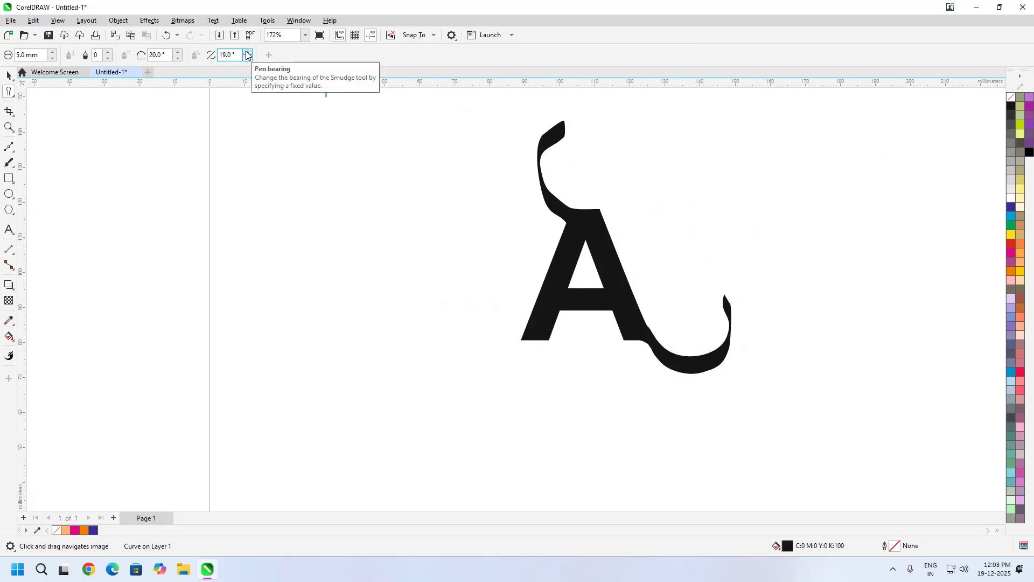
left_click(247, 52)
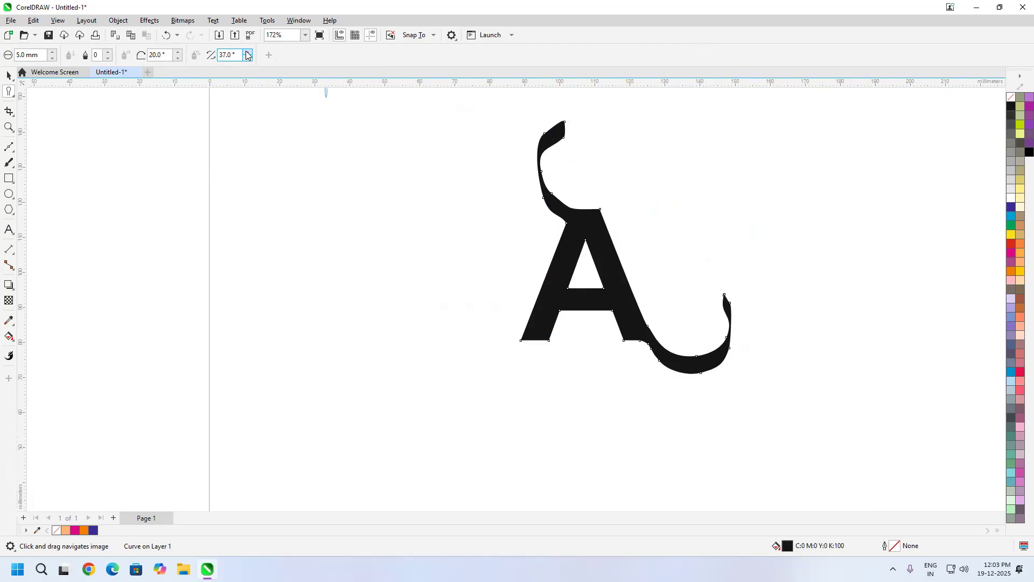
Step: Smudge a looping ribbon from the A's upper-right corner, and extend its end with further upward-curving strokes to the right
scroll(601, 232, "up", 2)
scroll(600, 230, "up", 1)
mouse_move(599, 191)
left_mouse_down()
mouse_move(699, 179)
mouse_move(744, 118)
mouse_move(740, 94)
mouse_move(675, 156)
mouse_move(689, 246)
mouse_move(827, 140)
left_mouse_up()
scroll(679, 289, "down", 1)
scroll(680, 290, "down", 1)
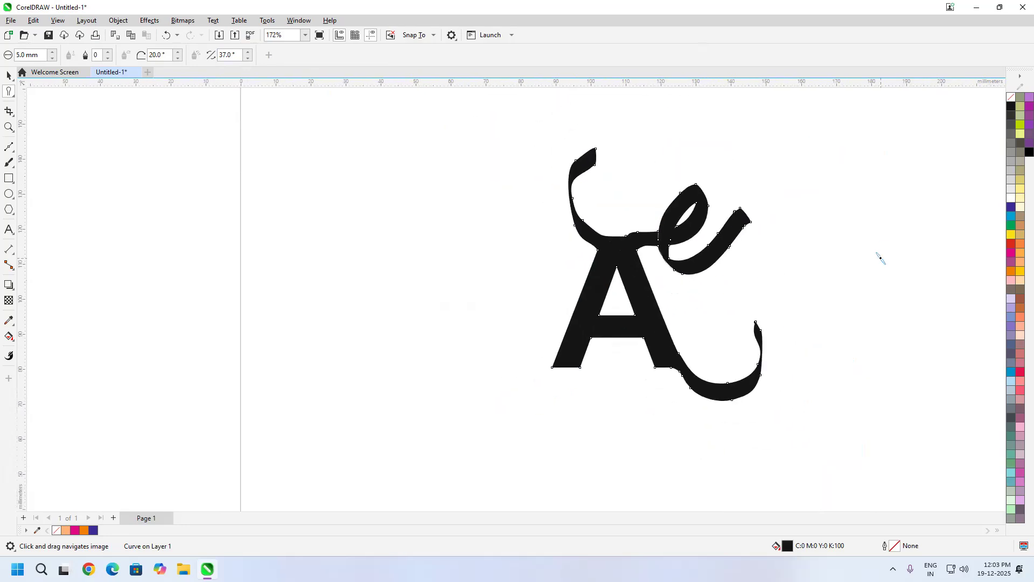
mouse_move(736, 225)
left_mouse_down()
mouse_move(778, 224)
mouse_move(812, 191)
mouse_move(879, 164)
left_mouse_up()
scroll(806, 275, "down", 1)
scroll(771, 250, "down", 1)
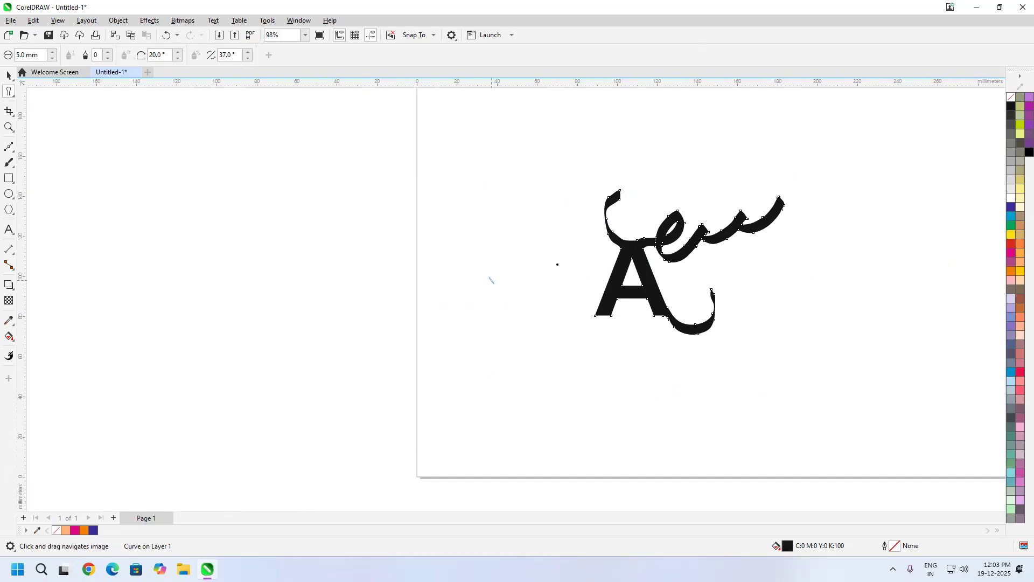
Step: Open the choice of shape-editing tools to replace Smudge
left_click_drag(622, 208, 478, 248)
scroll(477, 246, "up", 7)
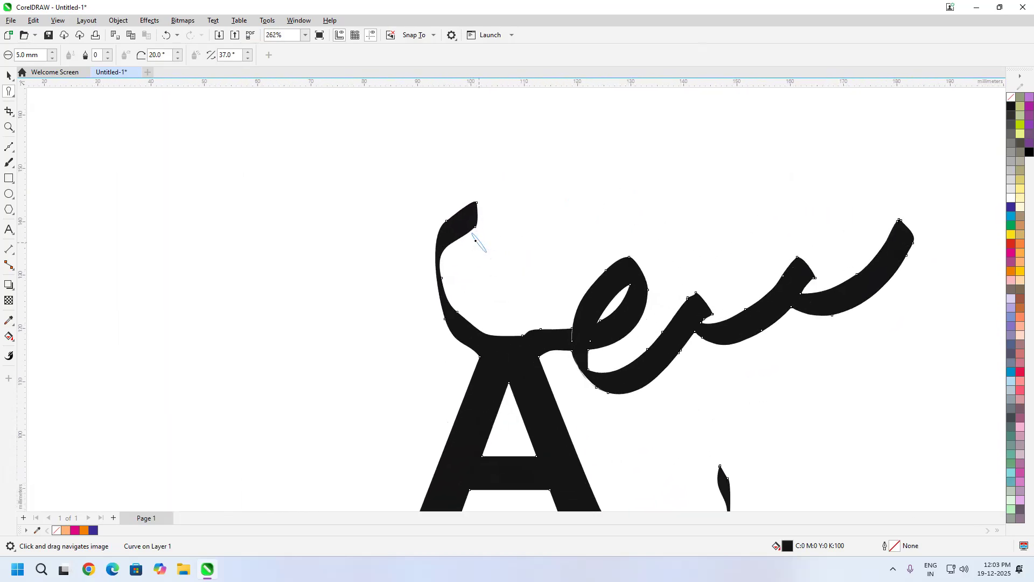
left_click(9, 92)
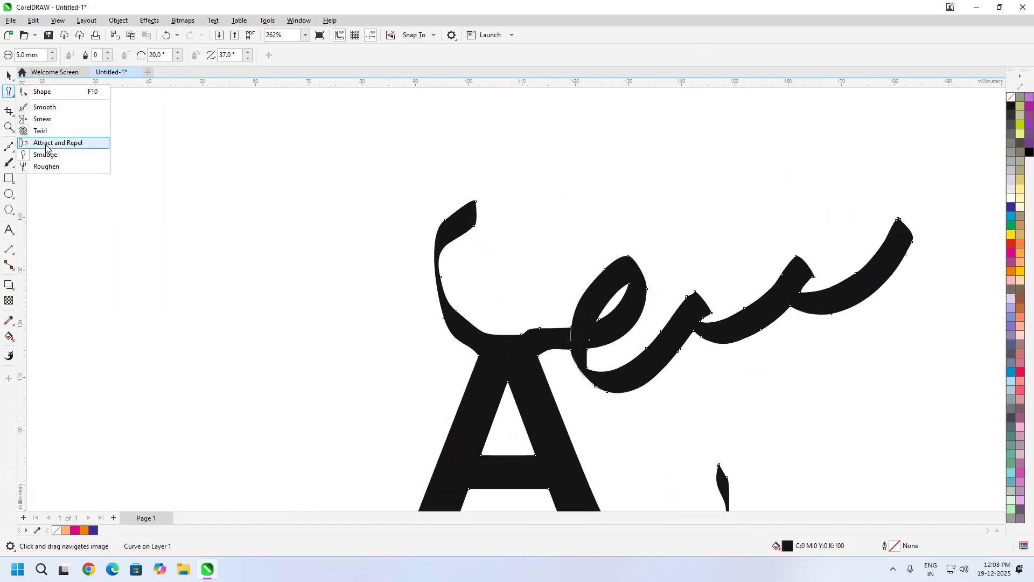
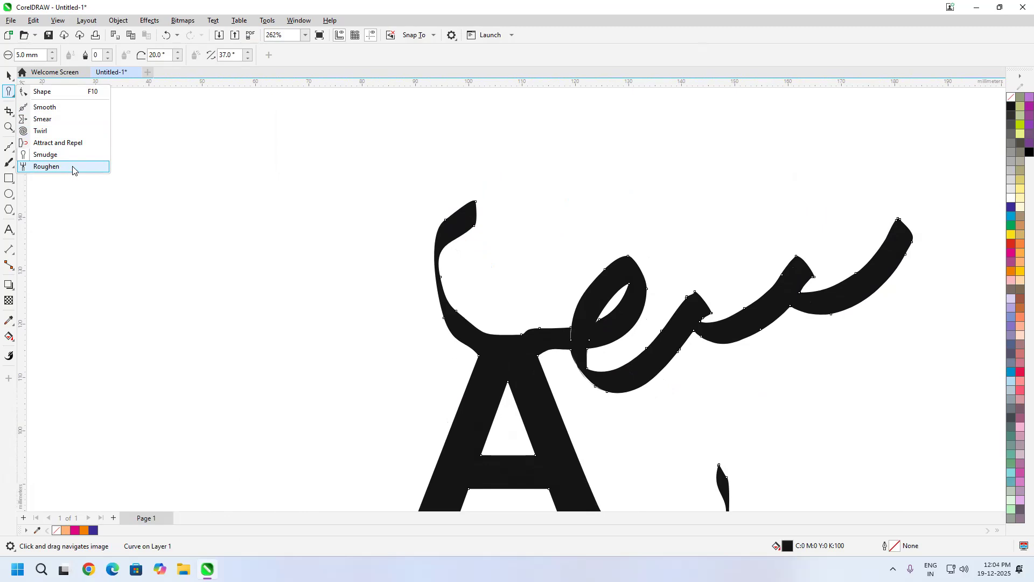
Step: Roughen the upper edges of the last two ribbon strokes with the Roughen tool at a 1.27 mm nib
left_click(72, 166)
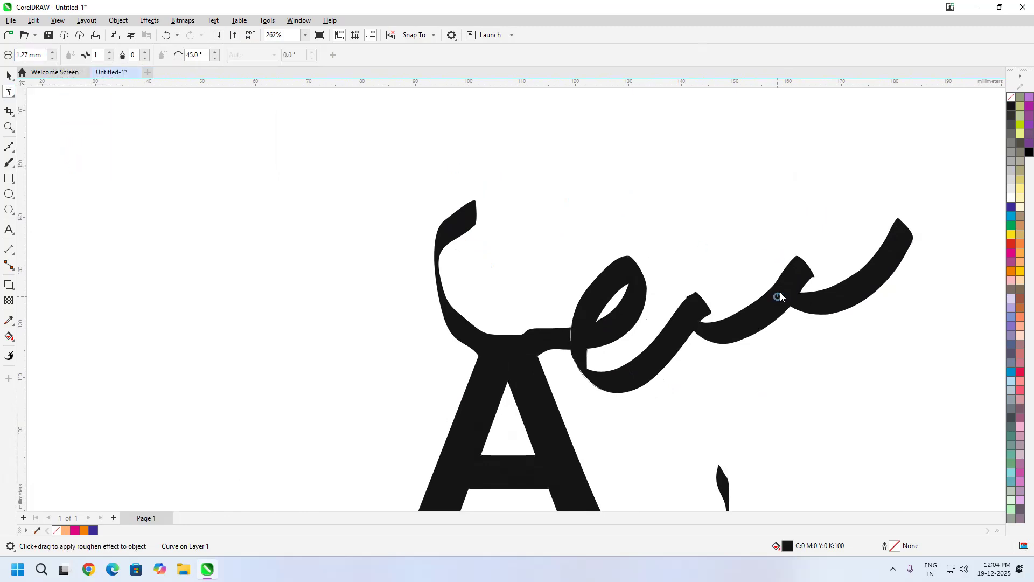
scroll(781, 294, "up", 3)
scroll(790, 264, "up", 2)
mouse_move(607, 287)
left_mouse_down()
mouse_move(723, 223)
mouse_move(827, 147)
mouse_move(794, 171)
mouse_move(808, 134)
mouse_move(756, 207)
mouse_move(636, 296)
left_mouse_up()
left_click_drag(924, 236, 462, 327)
scroll(478, 309, "up", 1)
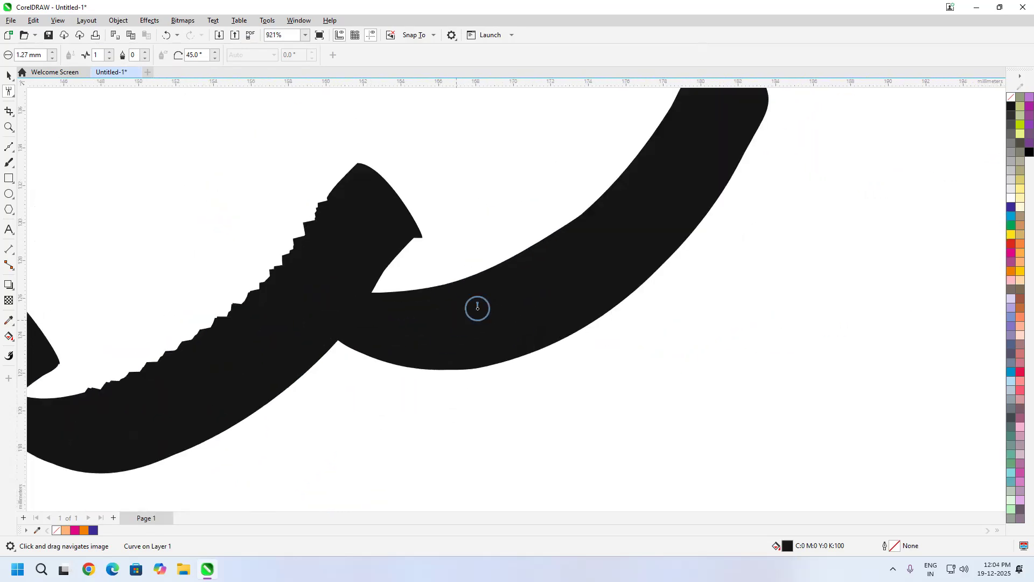
mouse_move(426, 296)
left_mouse_down()
mouse_move(454, 284)
mouse_move(611, 191)
mouse_move(673, 114)
left_mouse_up()
scroll(686, 316, "down", 6)
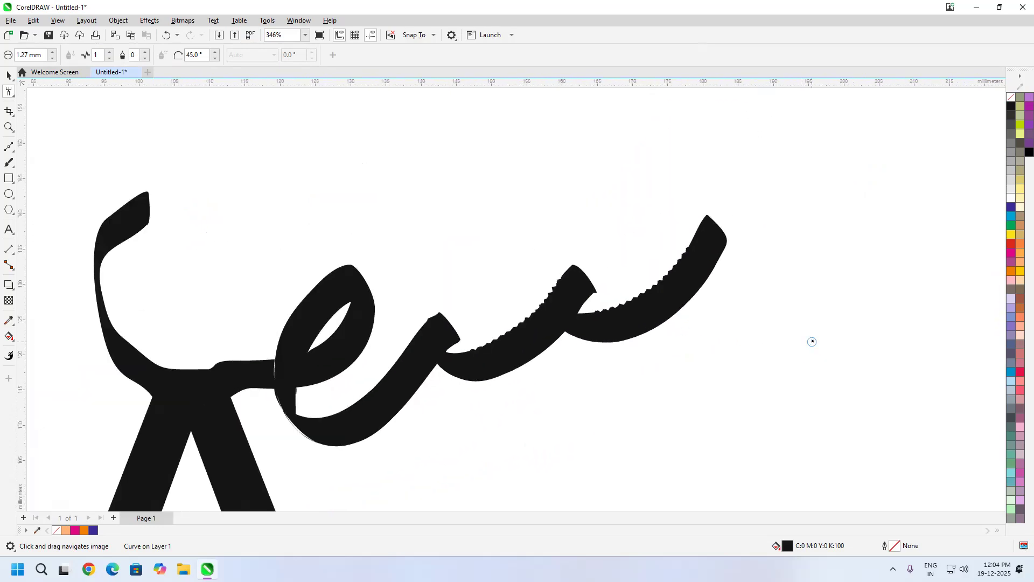
Step: Roughen the lower edge of the last ribbon stroke, using a spike frequency of 6 for its middle section, and reset the frequency to 1
mouse_move(704, 282)
left_mouse_down()
mouse_move(614, 339)
mouse_move(591, 337)
left_mouse_up()
scroll(628, 331, "up", 7)
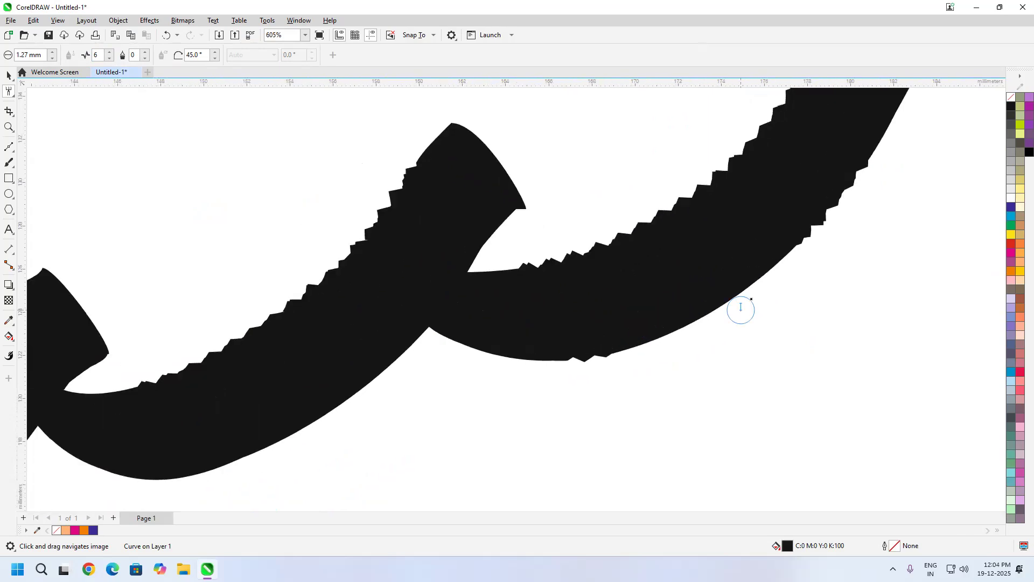
mouse_move(768, 267)
left_mouse_down()
mouse_move(688, 332)
mouse_move(598, 360)
left_mouse_up()
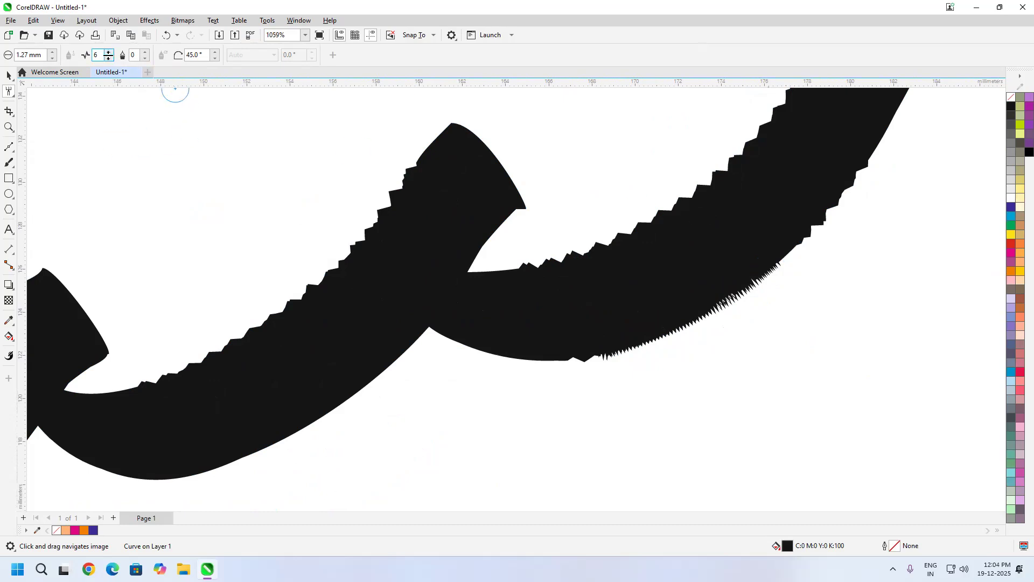
left_click(110, 59)
scroll(474, 265, "down", 6)
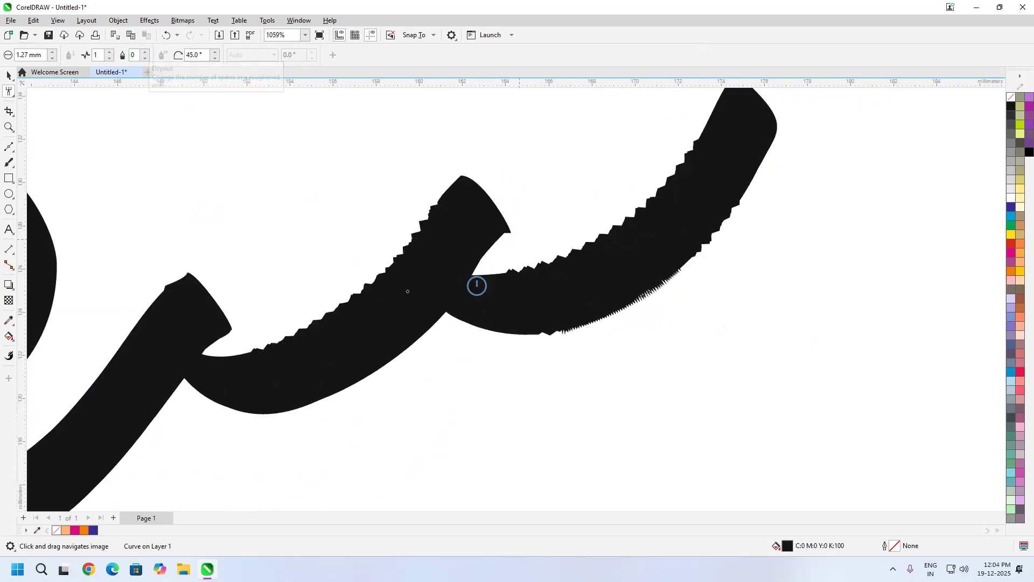
Step: Draw a rectangle about 50 mm wide and 29.5 mm high on the empty page area beside the letter A
left_click(11, 184)
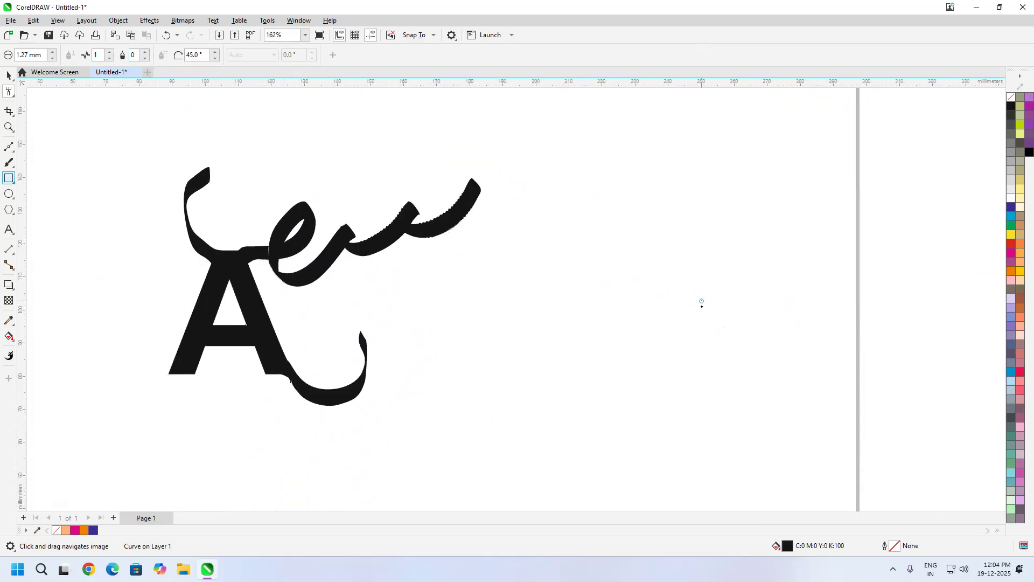
left_click(761, 361)
left_click(9, 178)
left_click_drag(563, 218, 728, 316)
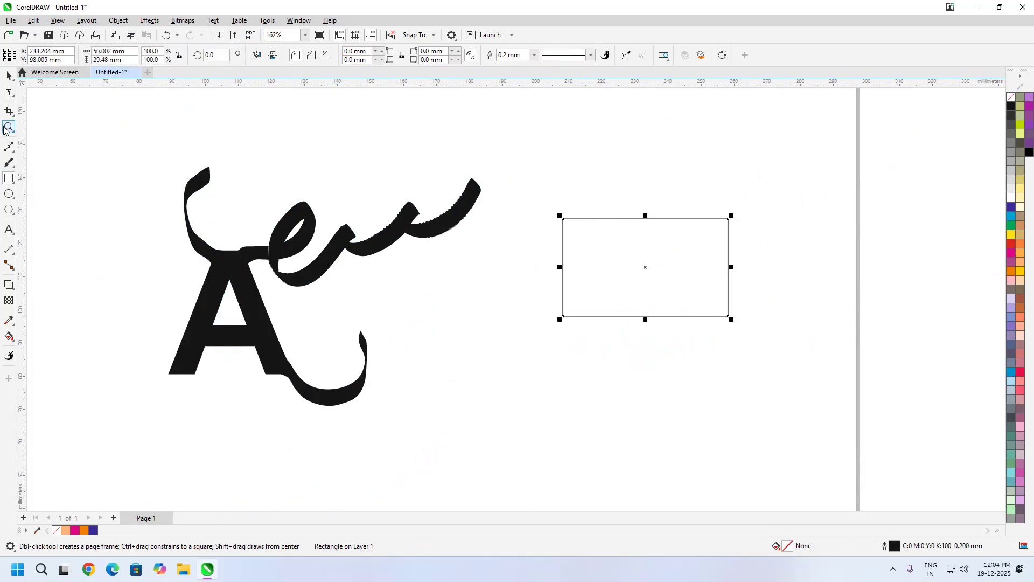
Step: Try roughening the rectangle's upper edge with a 10 mm nib, and undo the stroke
left_click(8, 91)
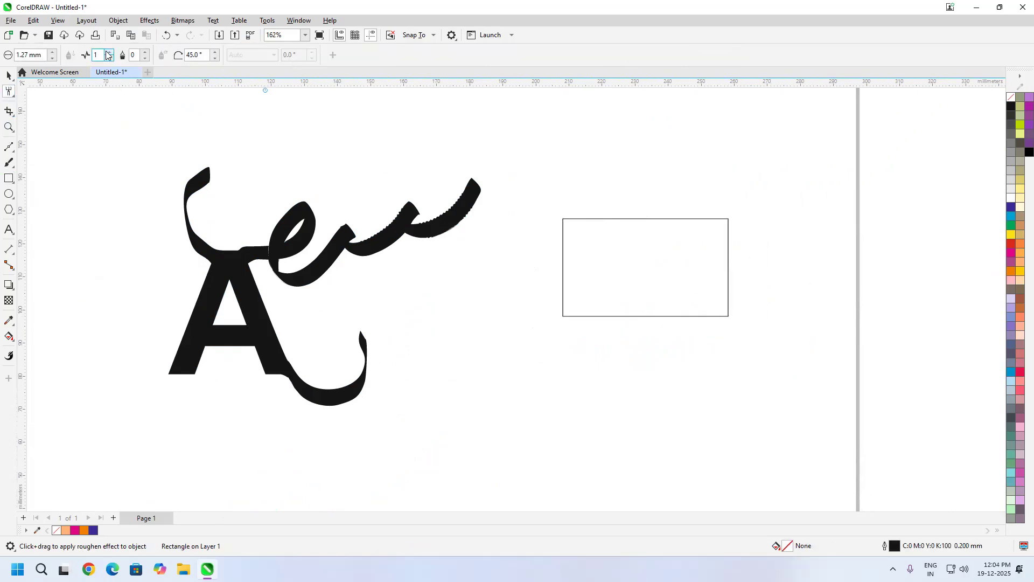
left_click(42, 52)
type("10")
key("Return")
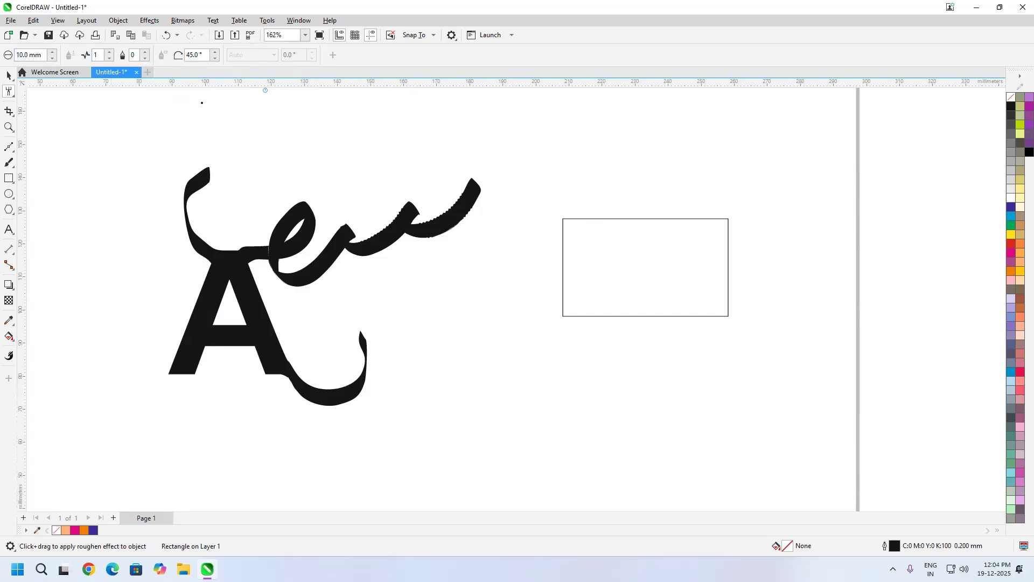
left_click_drag(589, 218, 727, 218)
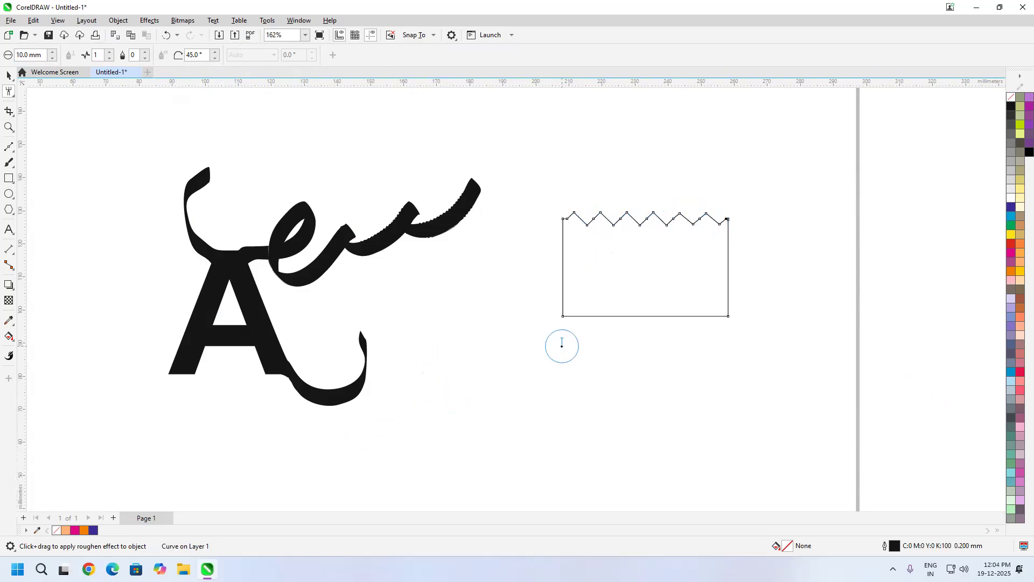
key("ctrl+z")
Step: Set the Roughen nib size to 5 mm, test it along the rectangle's upper edge, and undo the stroke
left_click_drag(42, 55, 5, 61)
type("5")
key("Return")
left_click_drag(575, 219, 721, 219)
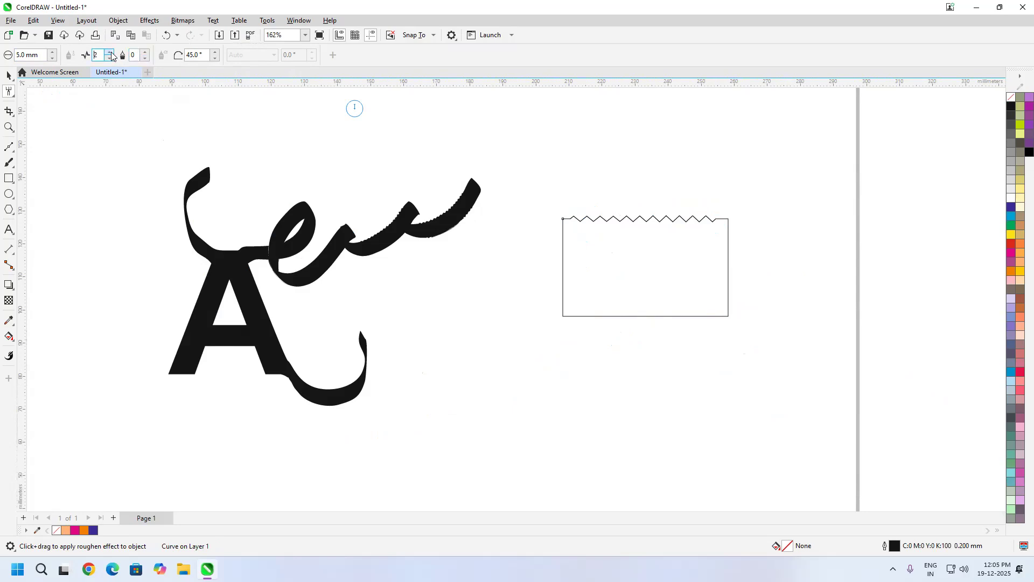
key("ctrl+z")
Step: Test a spike frequency of 3 along the rectangle's full upper edge, and undo the roughening
left_click_drag(570, 219, 728, 223)
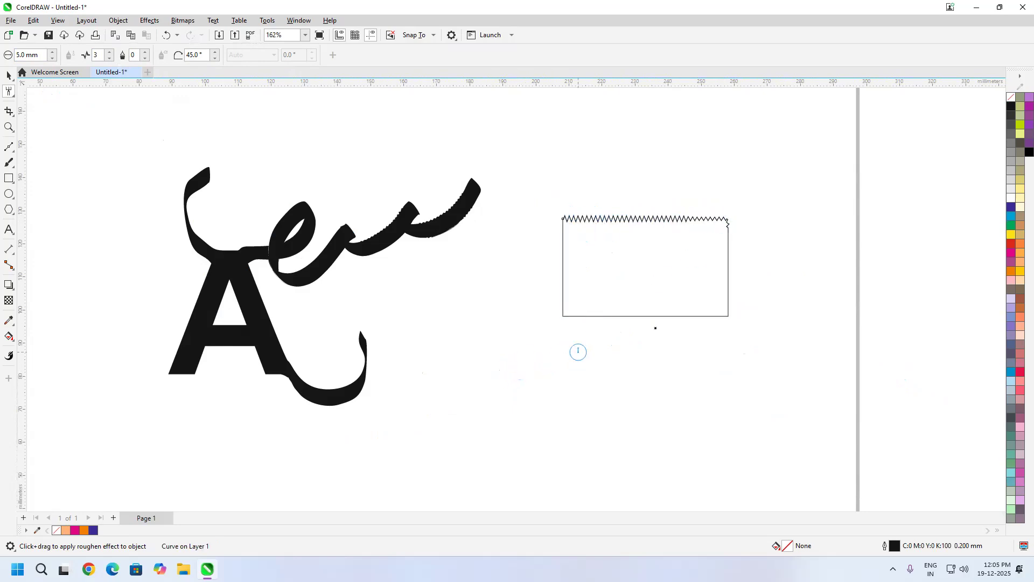
scroll(649, 224, "up", 2)
key("ctrl+z")
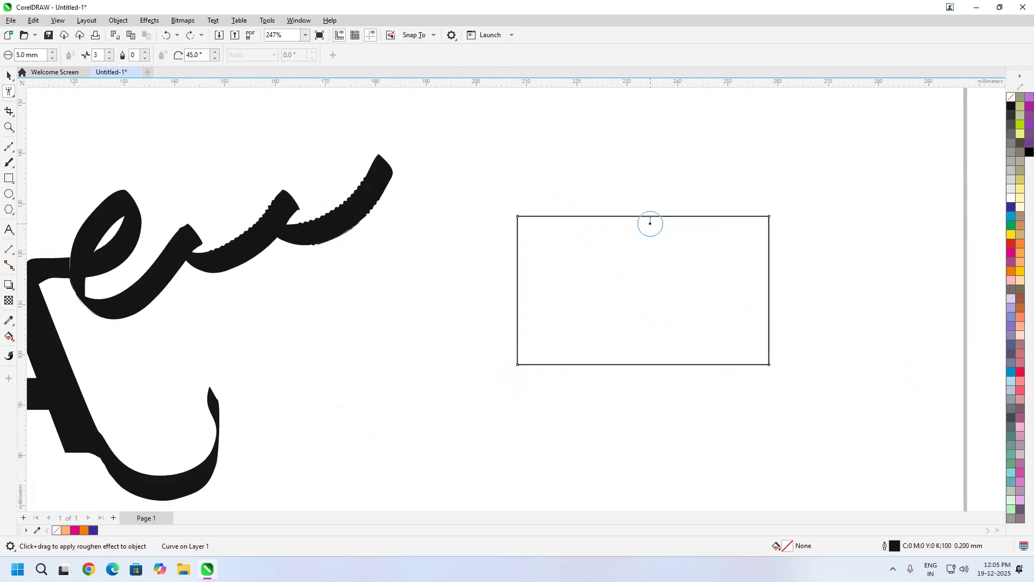
Step: Roughen the rectangle's upper edge with a dryout of 10 and its lower edge with a dryout of -10
double_click(145, 53)
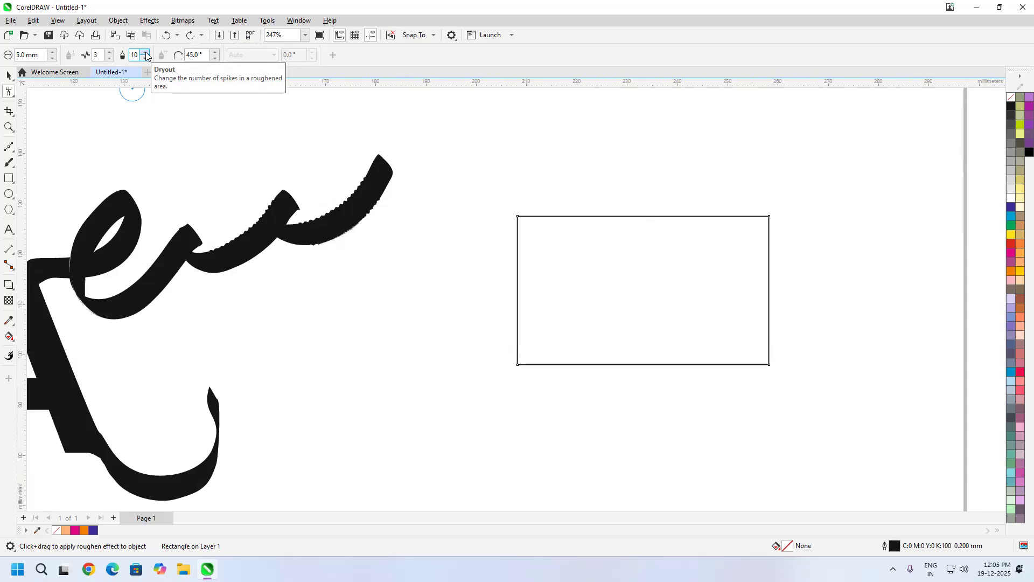
left_click_drag(535, 217, 716, 216)
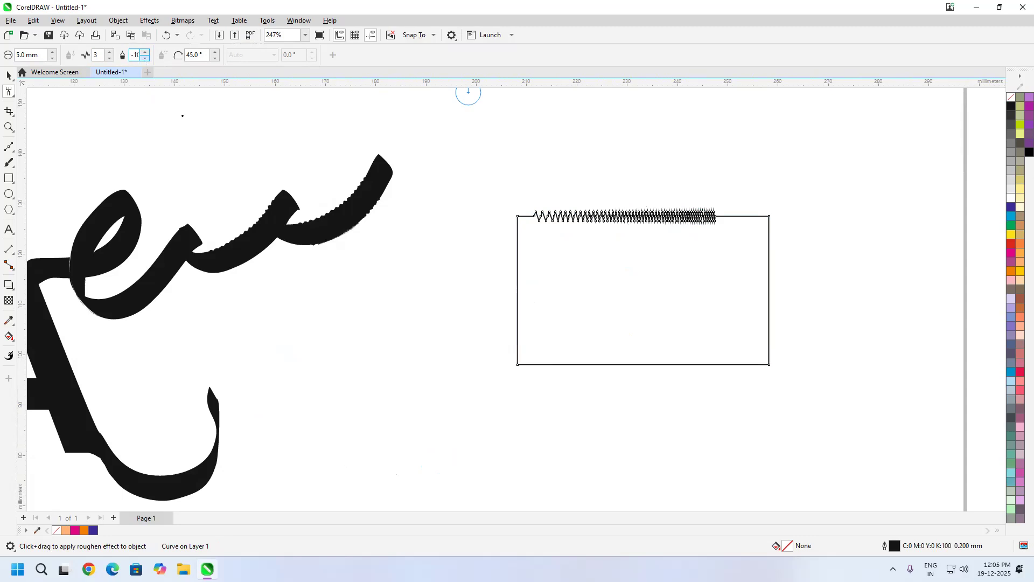
left_click_drag(555, 365, 725, 364)
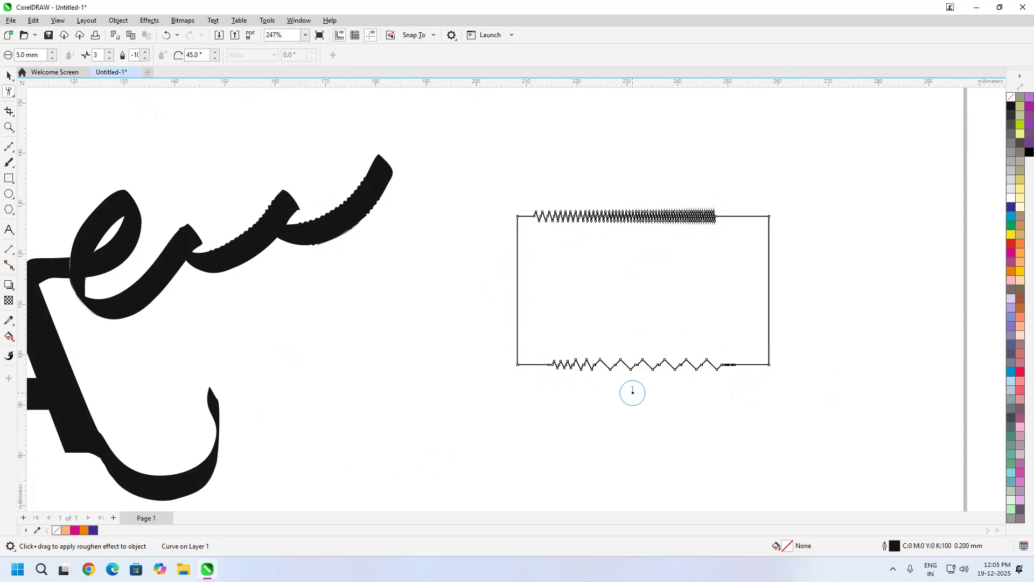
scroll(650, 388, "up", 2)
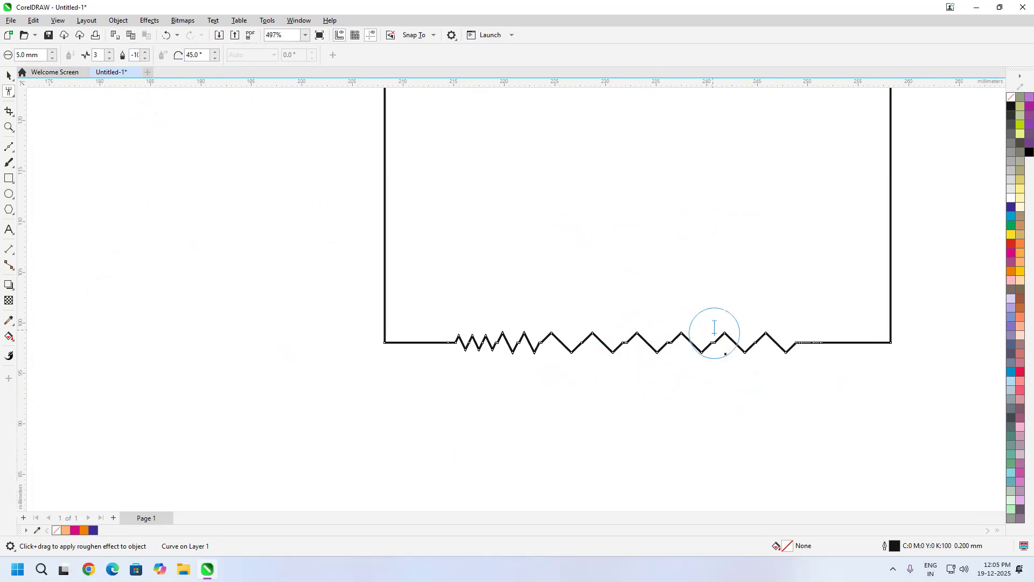
left_click_drag(6, 54, 3, 73)
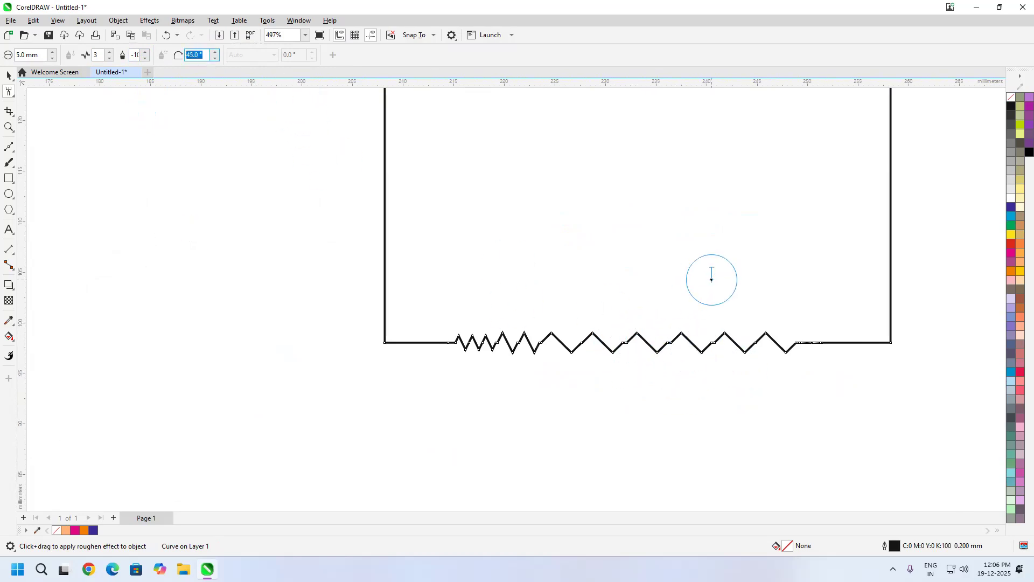
Step: Select the decorated letter A and the roughened rectangle together and delete them from the page
scroll(438, 296, "down", 2)
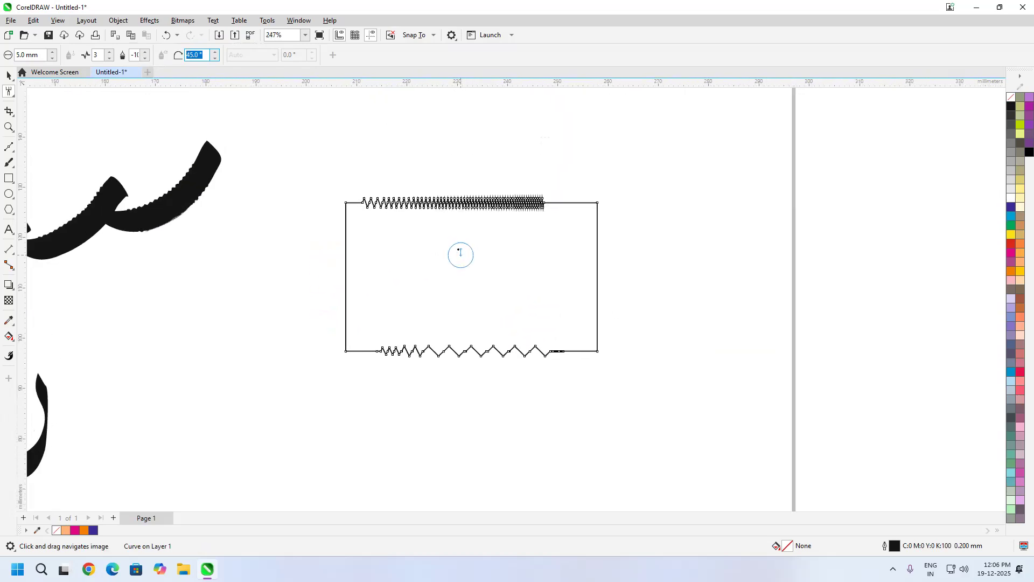
scroll(436, 238, "down", 1)
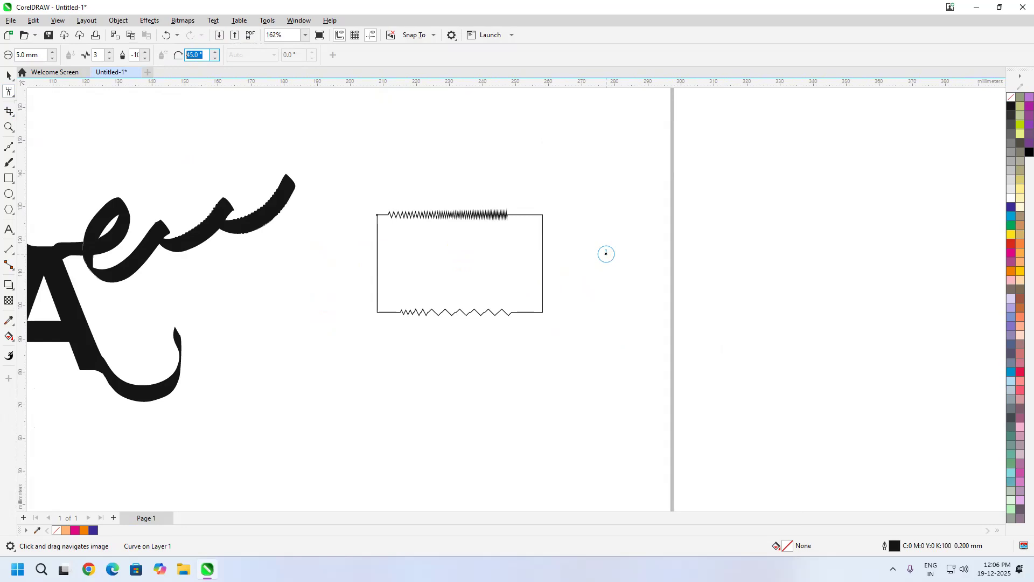
scroll(404, 250, "down", 2)
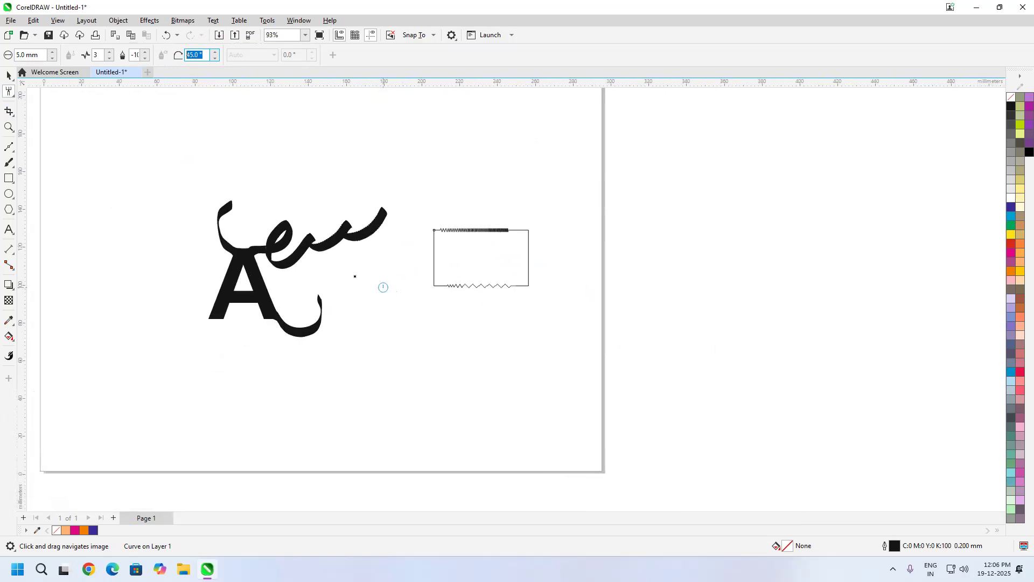
left_click(7, 77)
left_click(156, 140)
left_click_drag(602, 416, 599, 416)
key("Delete")
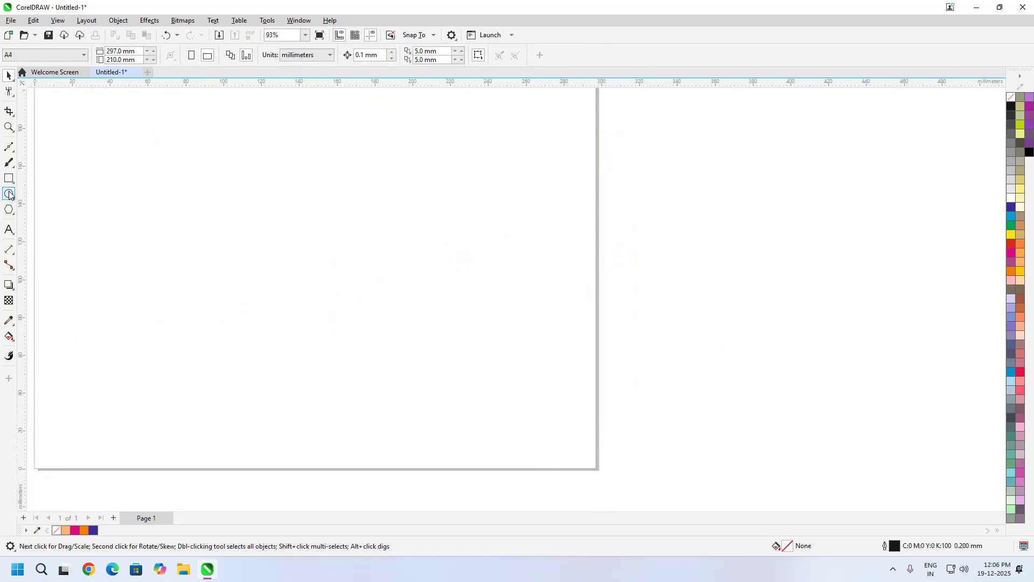
Step: Draw a polygon on the page and reduce it to 3 sides, making a triangle about 64 mm wide and 55 mm high
left_click(9, 211)
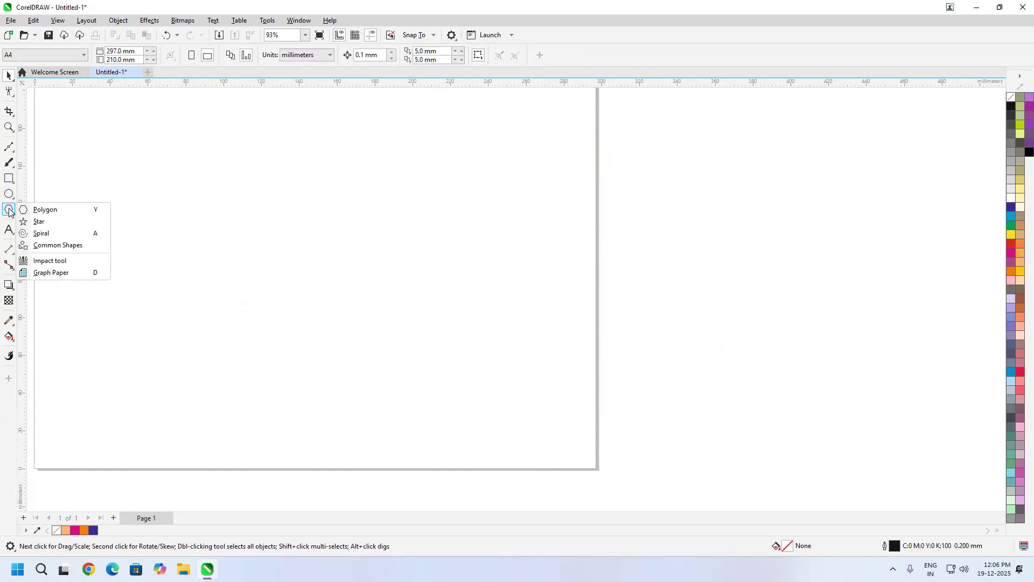
left_click(54, 245)
left_click(9, 210)
left_click(47, 211)
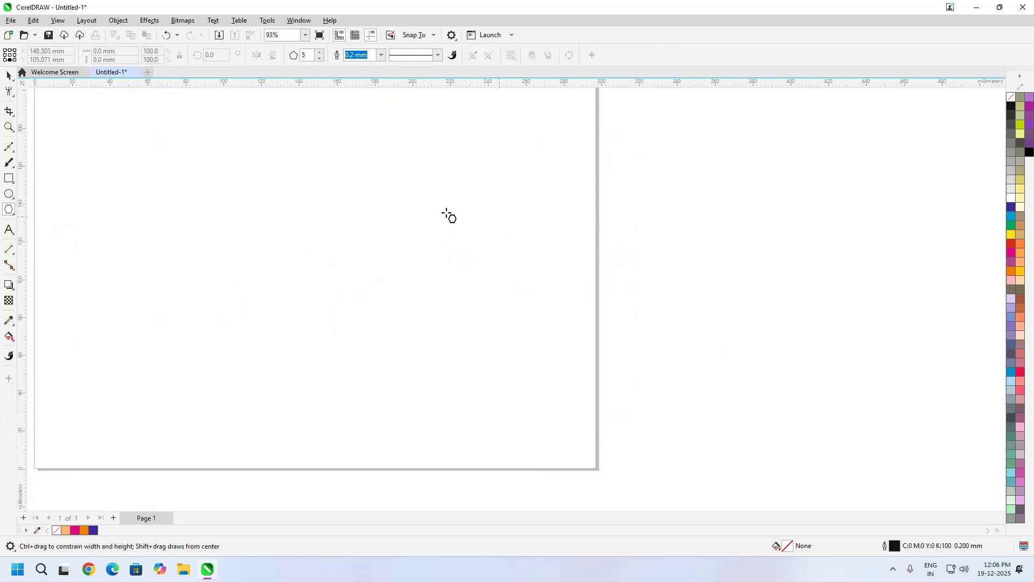
left_click_drag(263, 189, 383, 329)
left_click(318, 59)
left_click(318, 60)
Step: Stretch the triangle downward to a height of about 106 mm, keeping its width
left_click(7, 76)
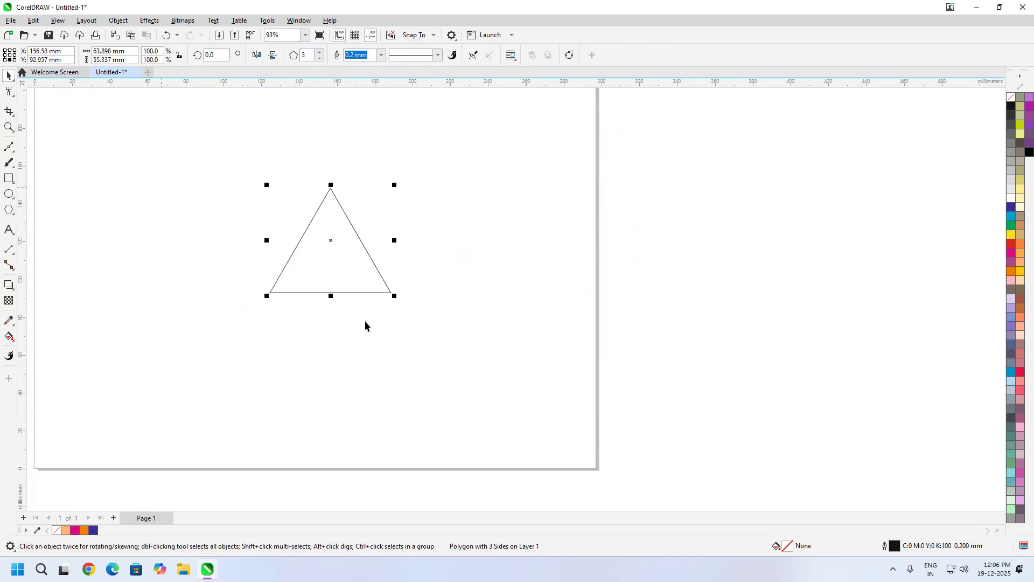
left_click_drag(330, 296, 339, 392)
left_click_drag(393, 306, 404, 257)
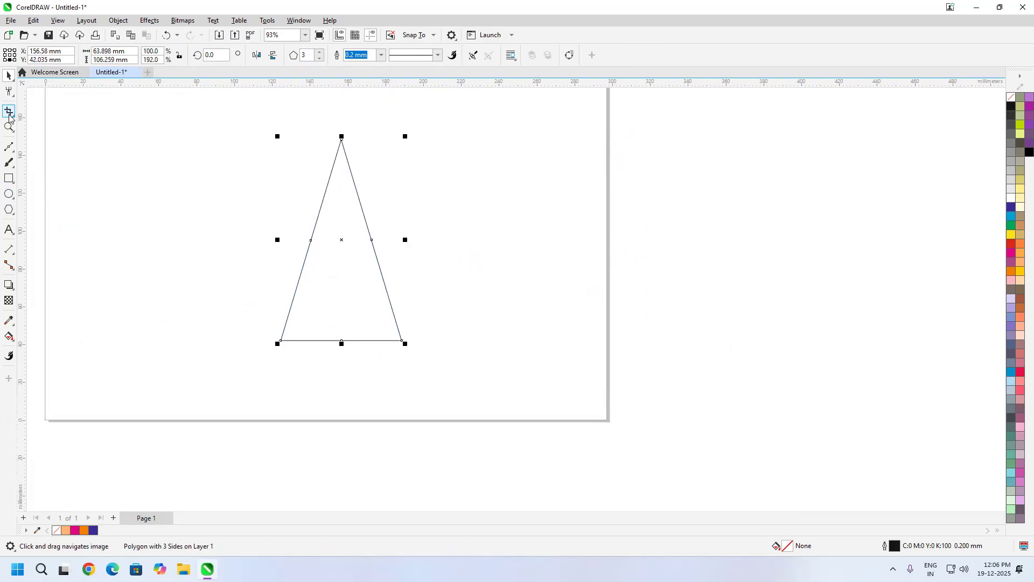
Step: Roughen both sloping sides and the base of the tall triangle to give it a jagged tree outline
left_click(8, 92)
left_click_drag(339, 148, 281, 335)
left_click_drag(344, 153, 400, 338)
scroll(302, 372, "up", 4)
left_click_drag(284, 286, 539, 286)
left_click_drag(476, 288, 445, 286)
scroll(461, 353, "down", 2)
scroll(462, 352, "down", 2)
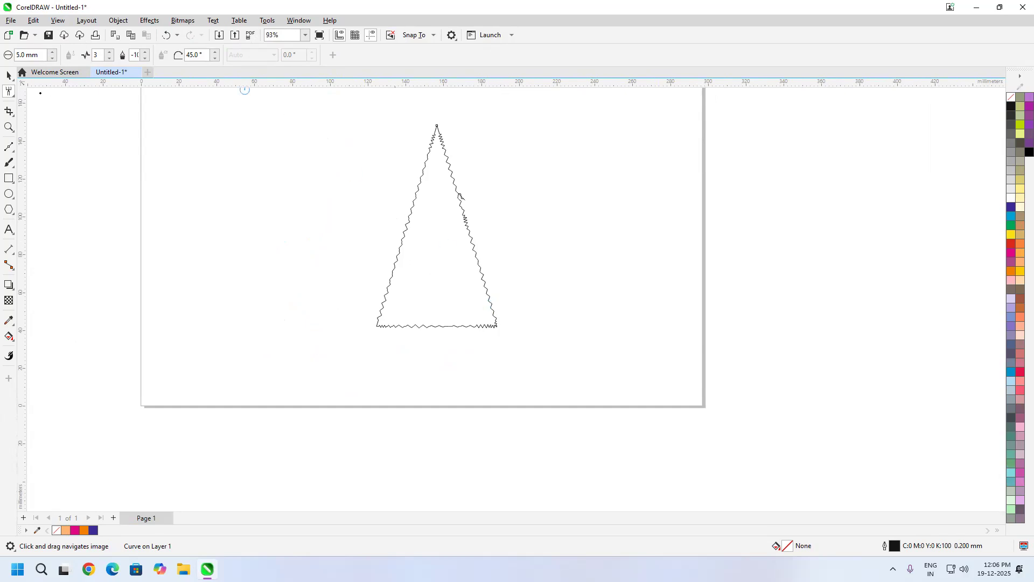
Step: Select the cluster of nodes at the middle of the jagged base and move them about 42 mm straight down to form a trunk
left_click(11, 94)
left_click(42, 91)
scroll(474, 334, "up", 2)
scroll(403, 338, "up", 6)
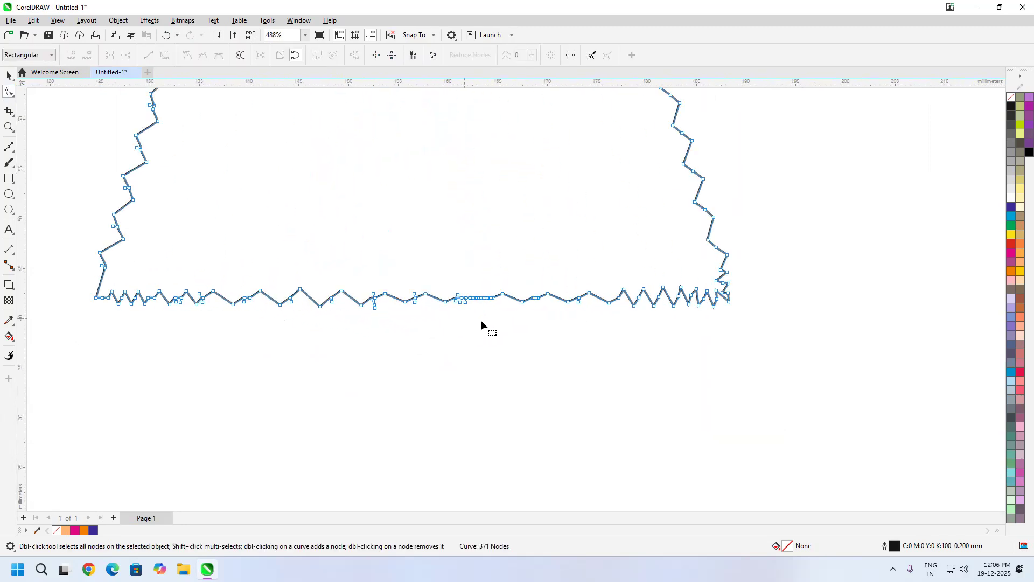
left_click_drag(499, 318, 440, 284)
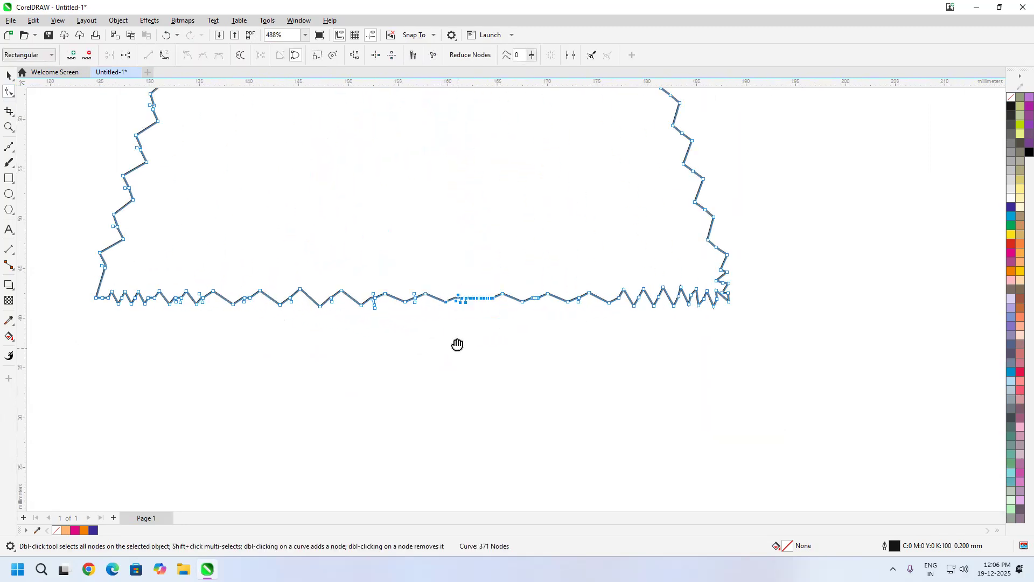
scroll(441, 248, "down", 2)
left_click_drag(446, 231, 451, 503)
scroll(501, 376, "down", 3)
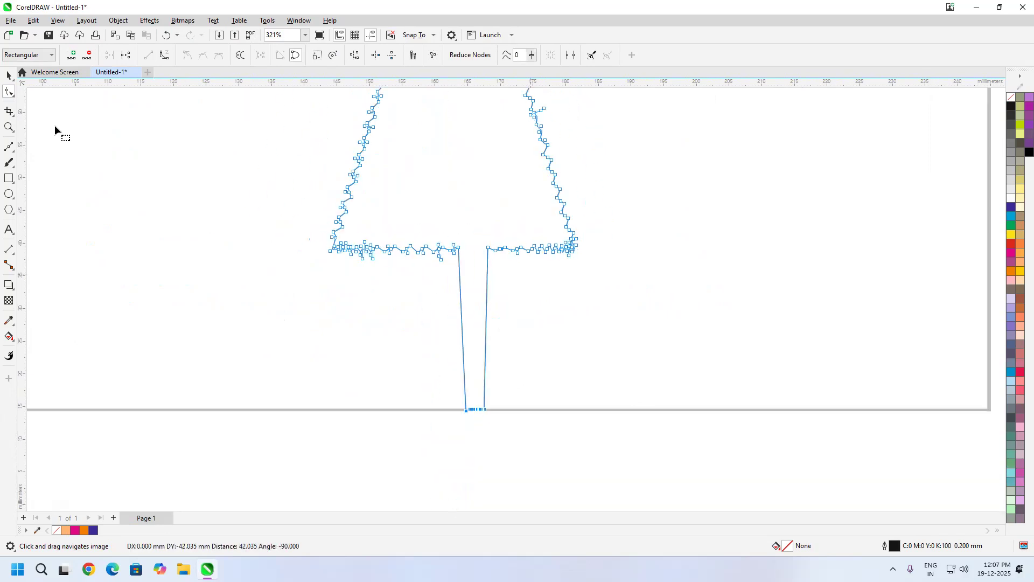
Step: Fill the tree with green (C:100 M:0 Y:100 K:0), remove its outline, and deselect it
left_click(9, 75)
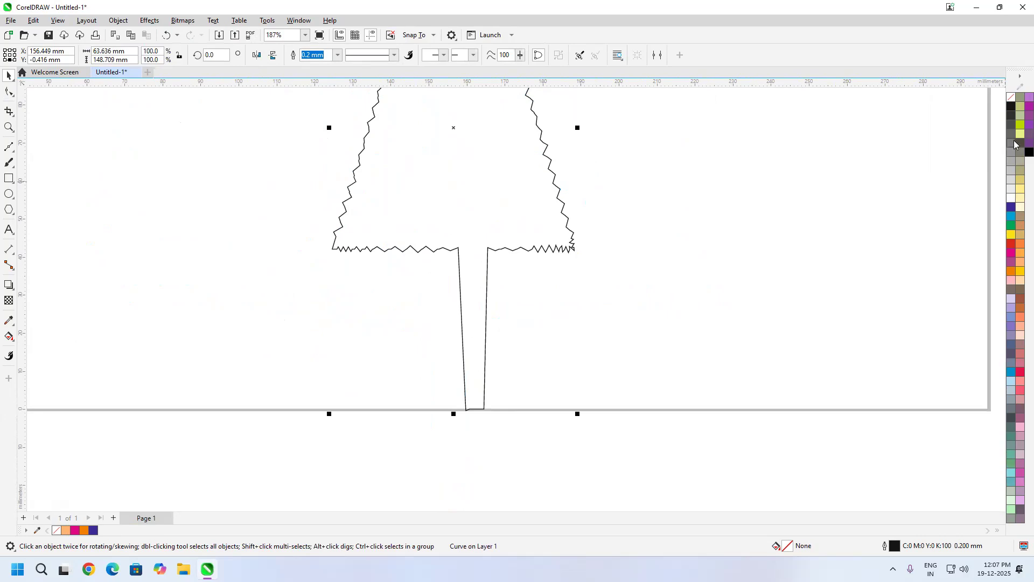
left_click(1011, 226)
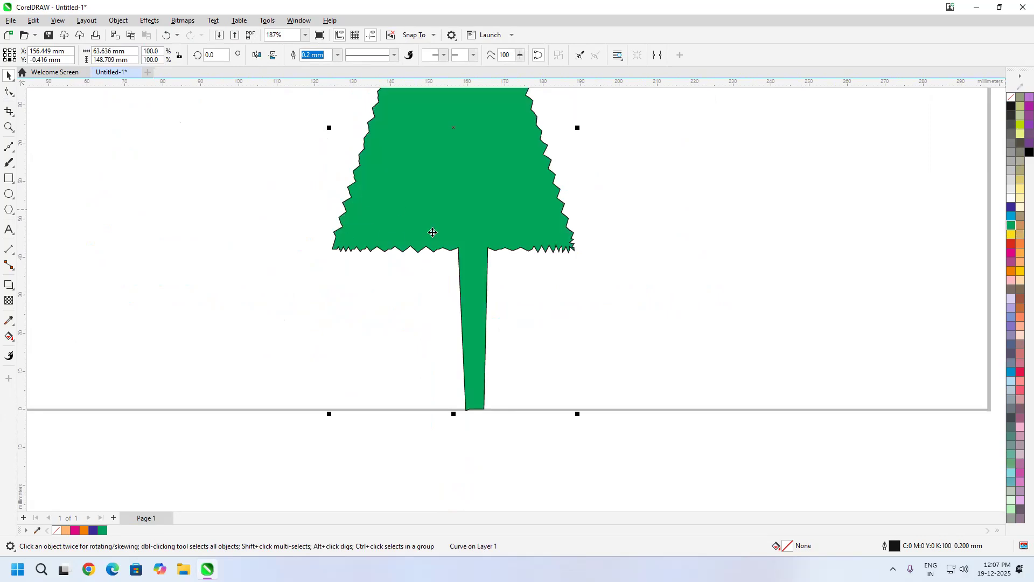
scroll(432, 232, "down", 4)
right_click(1011, 97)
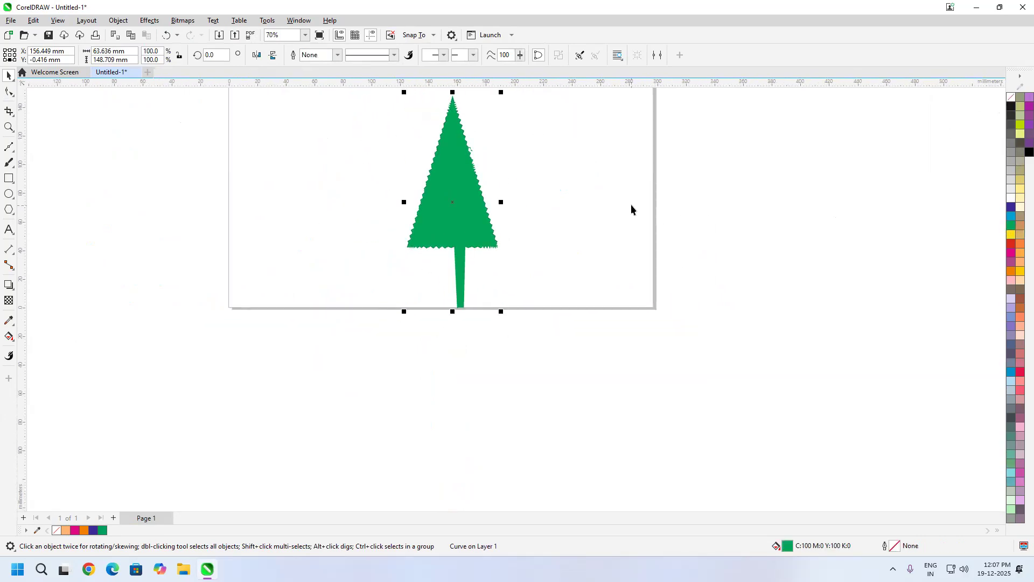
left_click(780, 222)
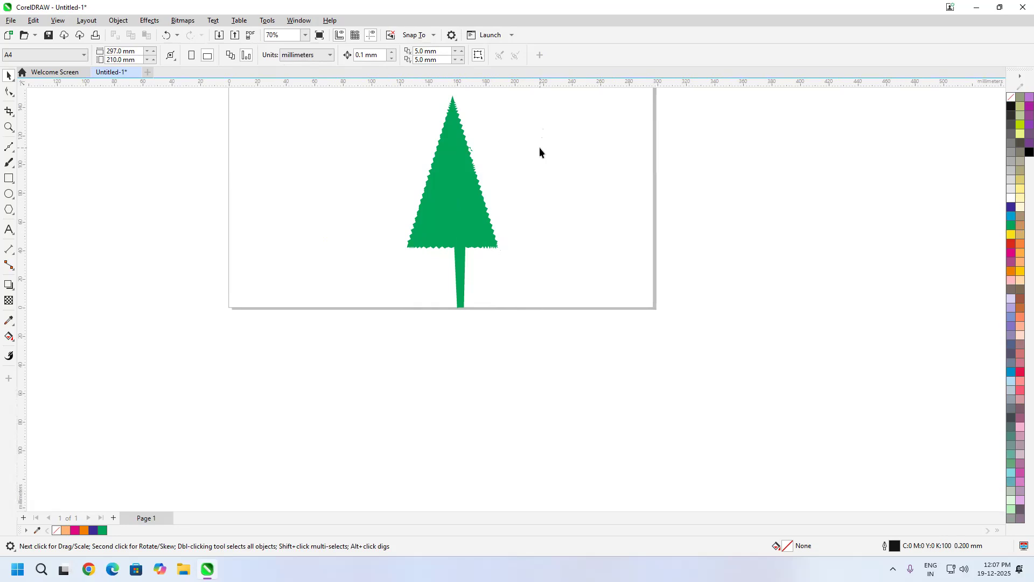
Step: Smudge two thin branches out of the upper trunk's left edge, running diagonally up to the jagged base of the foliage
scroll(452, 254, "down", 1)
scroll(465, 253, "up", 1)
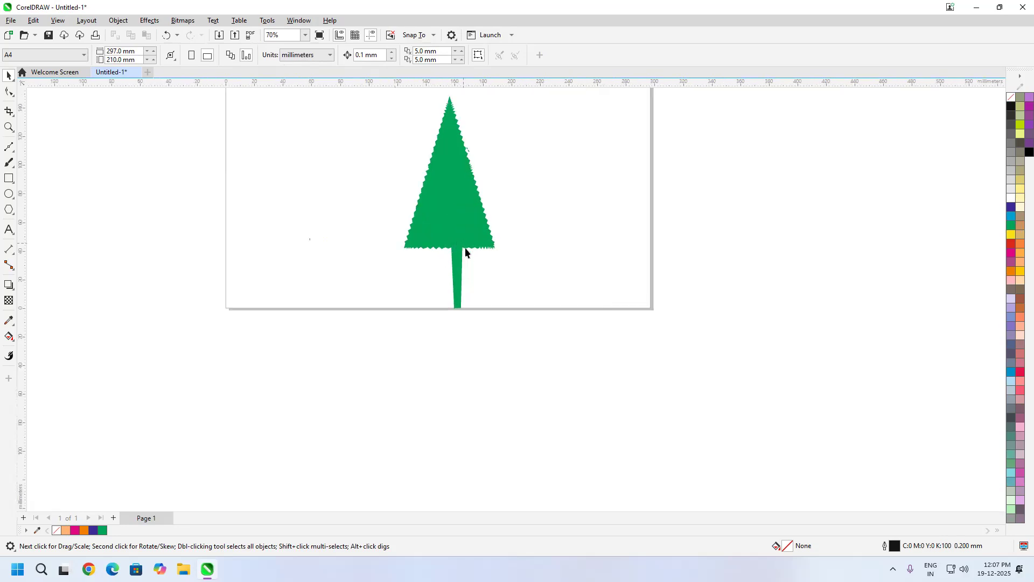
left_click(11, 93)
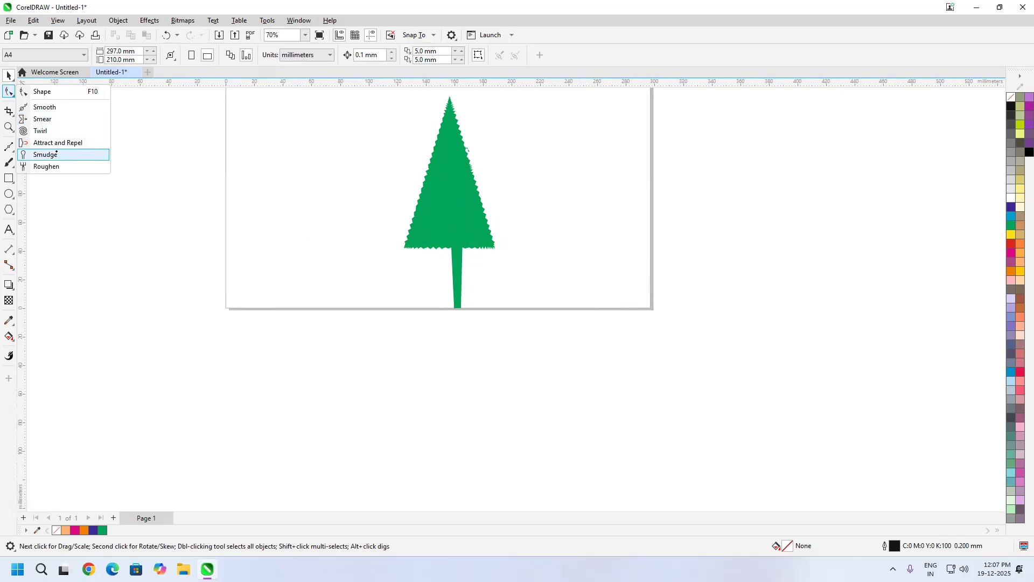
left_click(48, 154)
scroll(455, 253, "up", 4)
left_click_drag(452, 239, 404, 199)
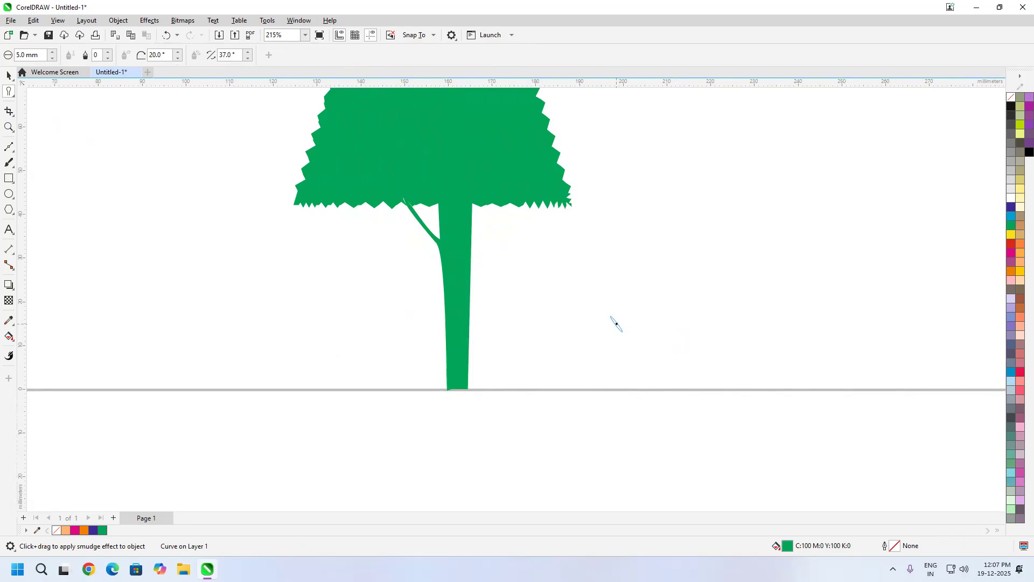
left_click_drag(452, 228, 423, 200)
scroll(598, 219, "down", 2)
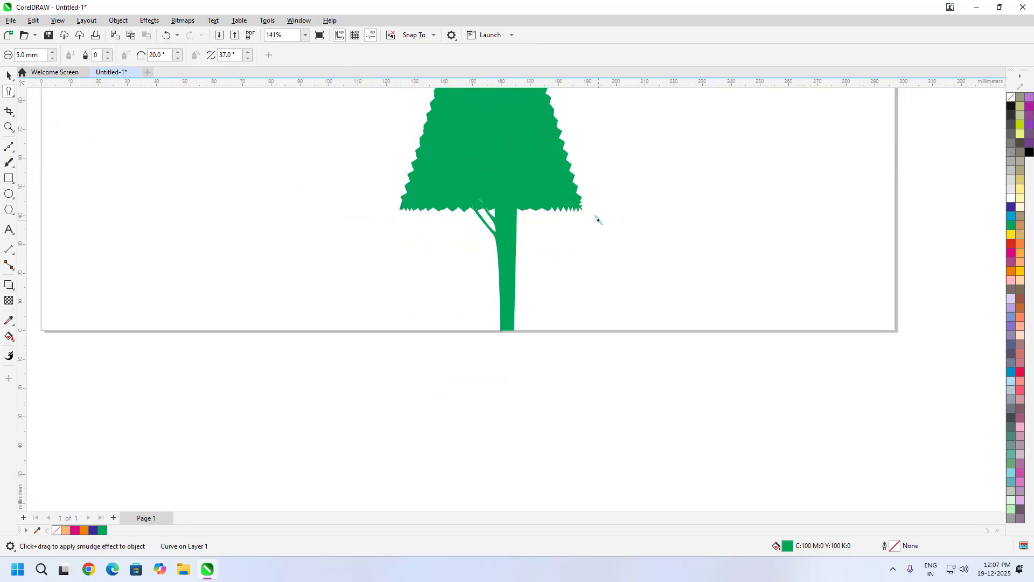
scroll(598, 219, "down", 2)
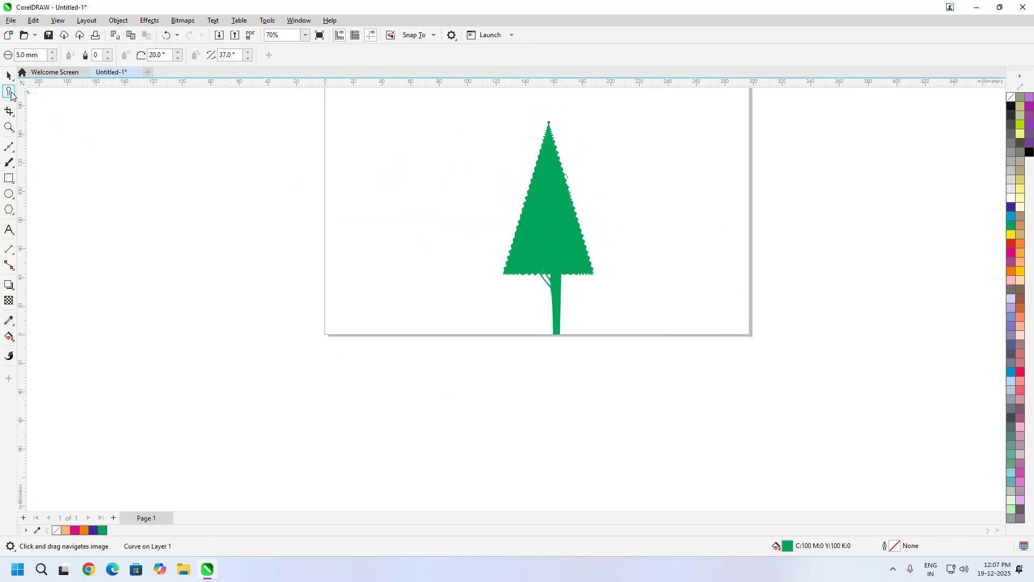
left_click(10, 92)
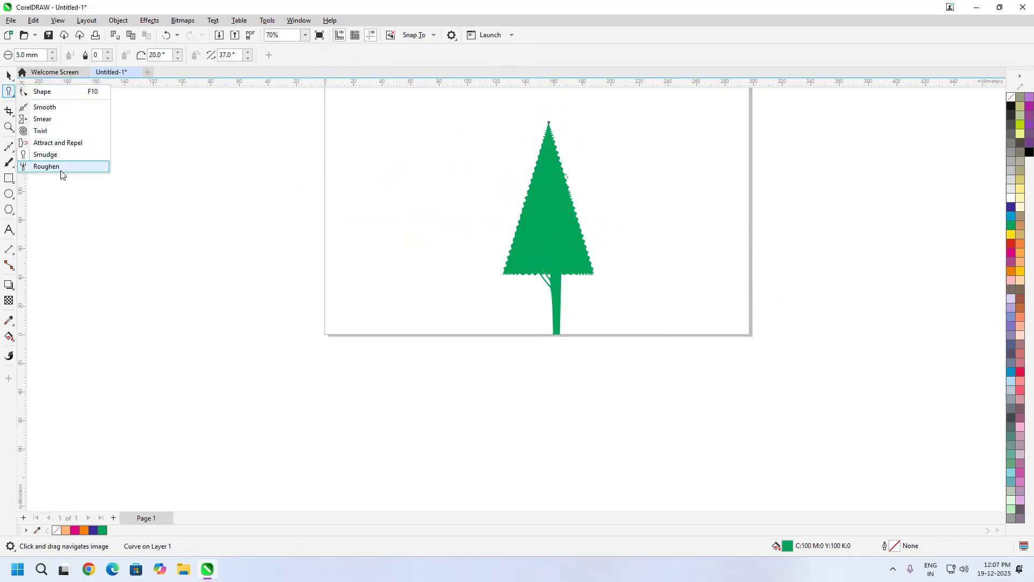
left_click(514, 5)
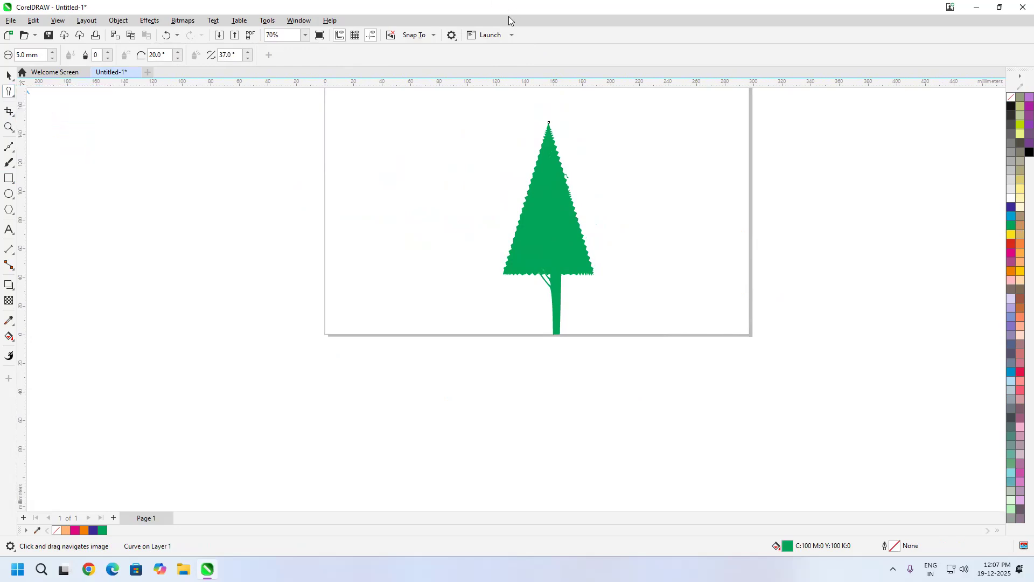